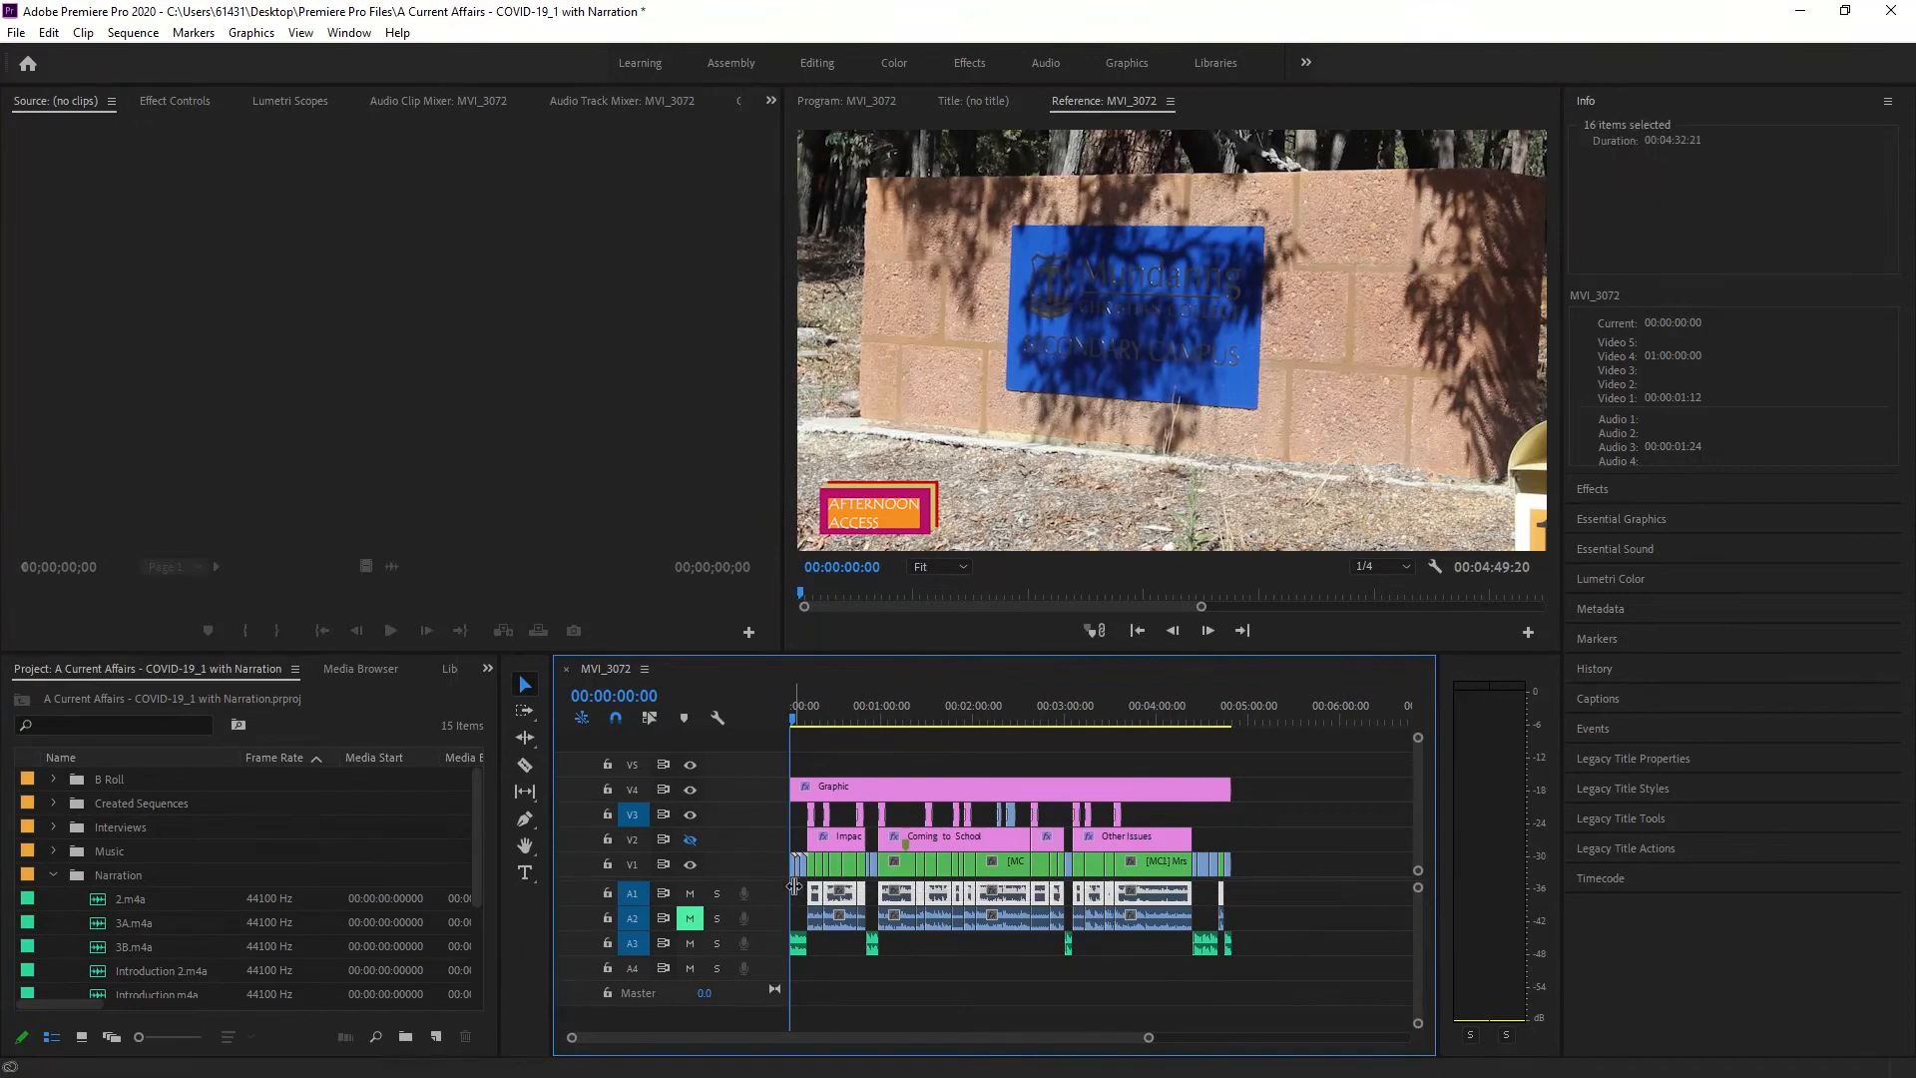
Inspect the Set Gain to option in the Audio Gain settings for all clips on audio track A3, leaving without applying.
{"action": "left_click", "coordinate": [1290, 905]}
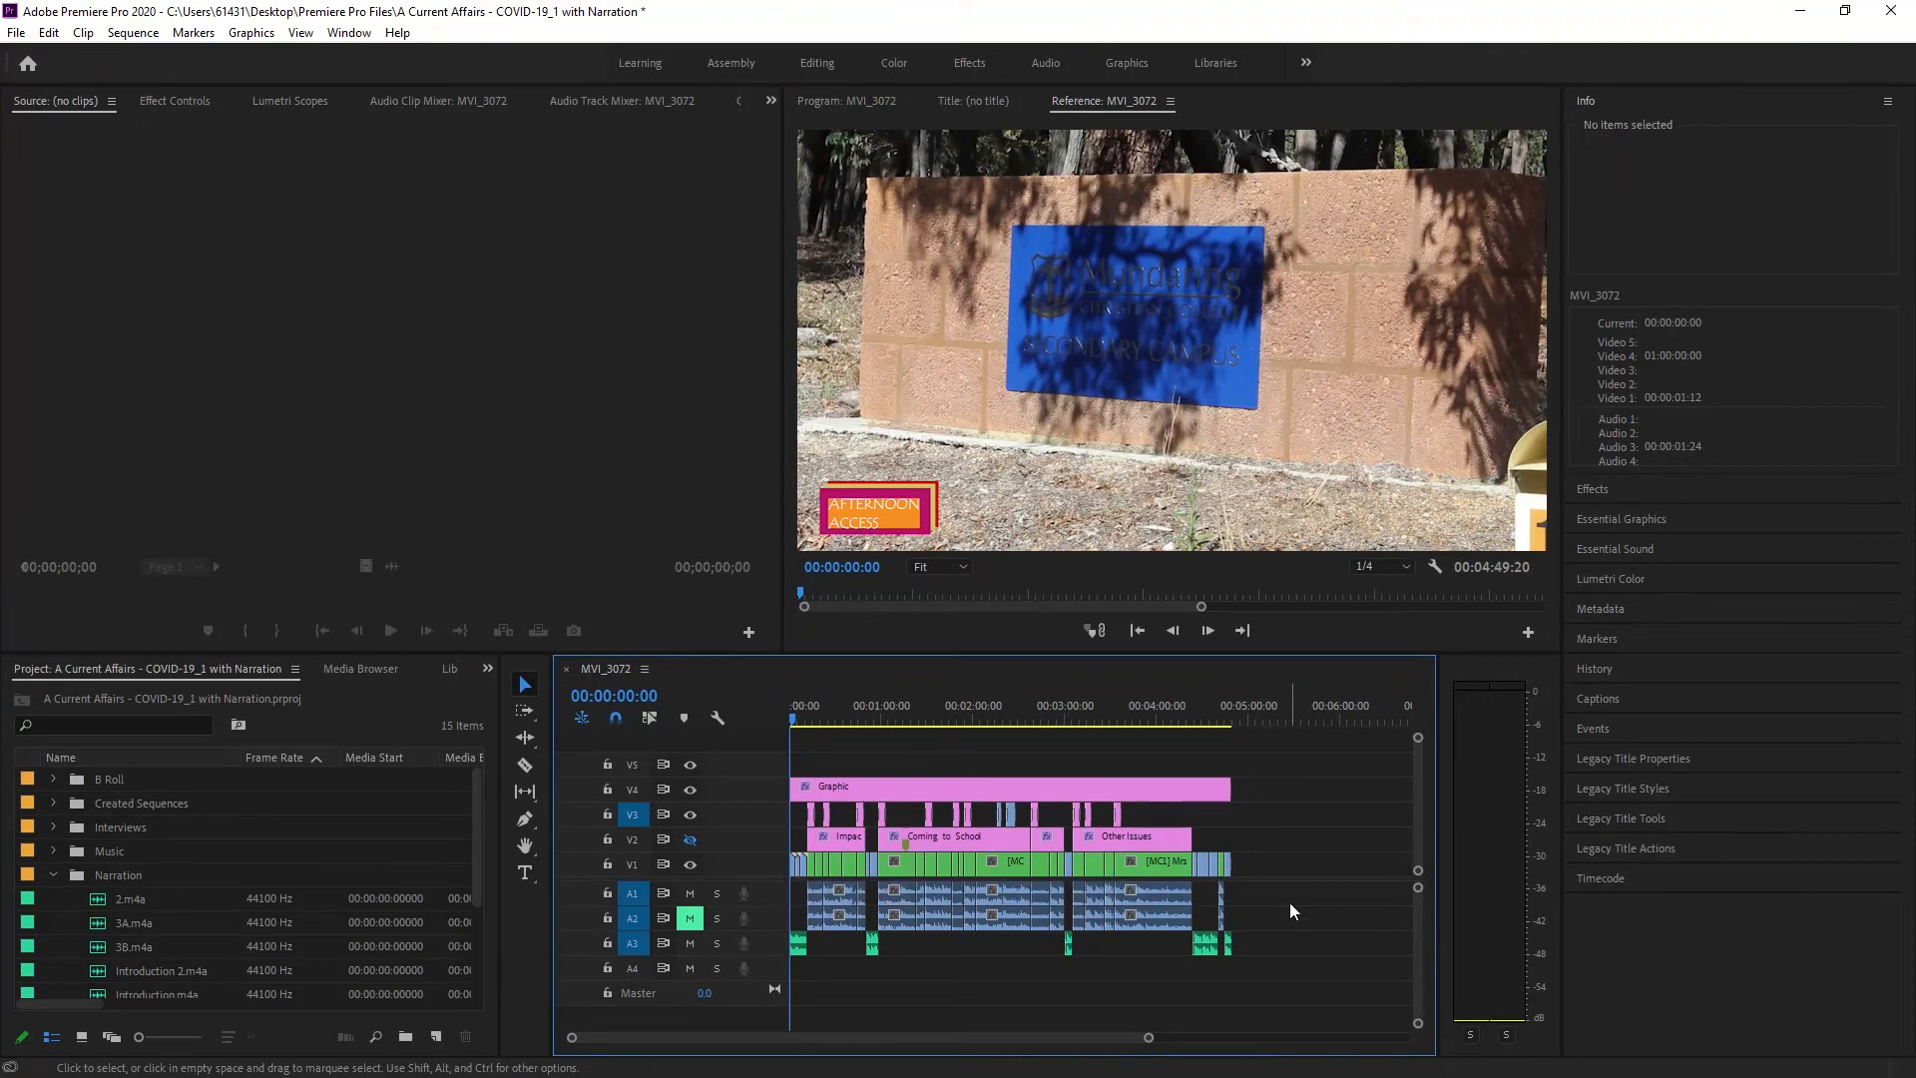
{"action": "left_click_drag", "start_coordinate": [1290, 902], "coordinate": [787, 885]}
{"action": "left_click_drag", "start_coordinate": [1342, 963], "coordinate": [784, 938]}
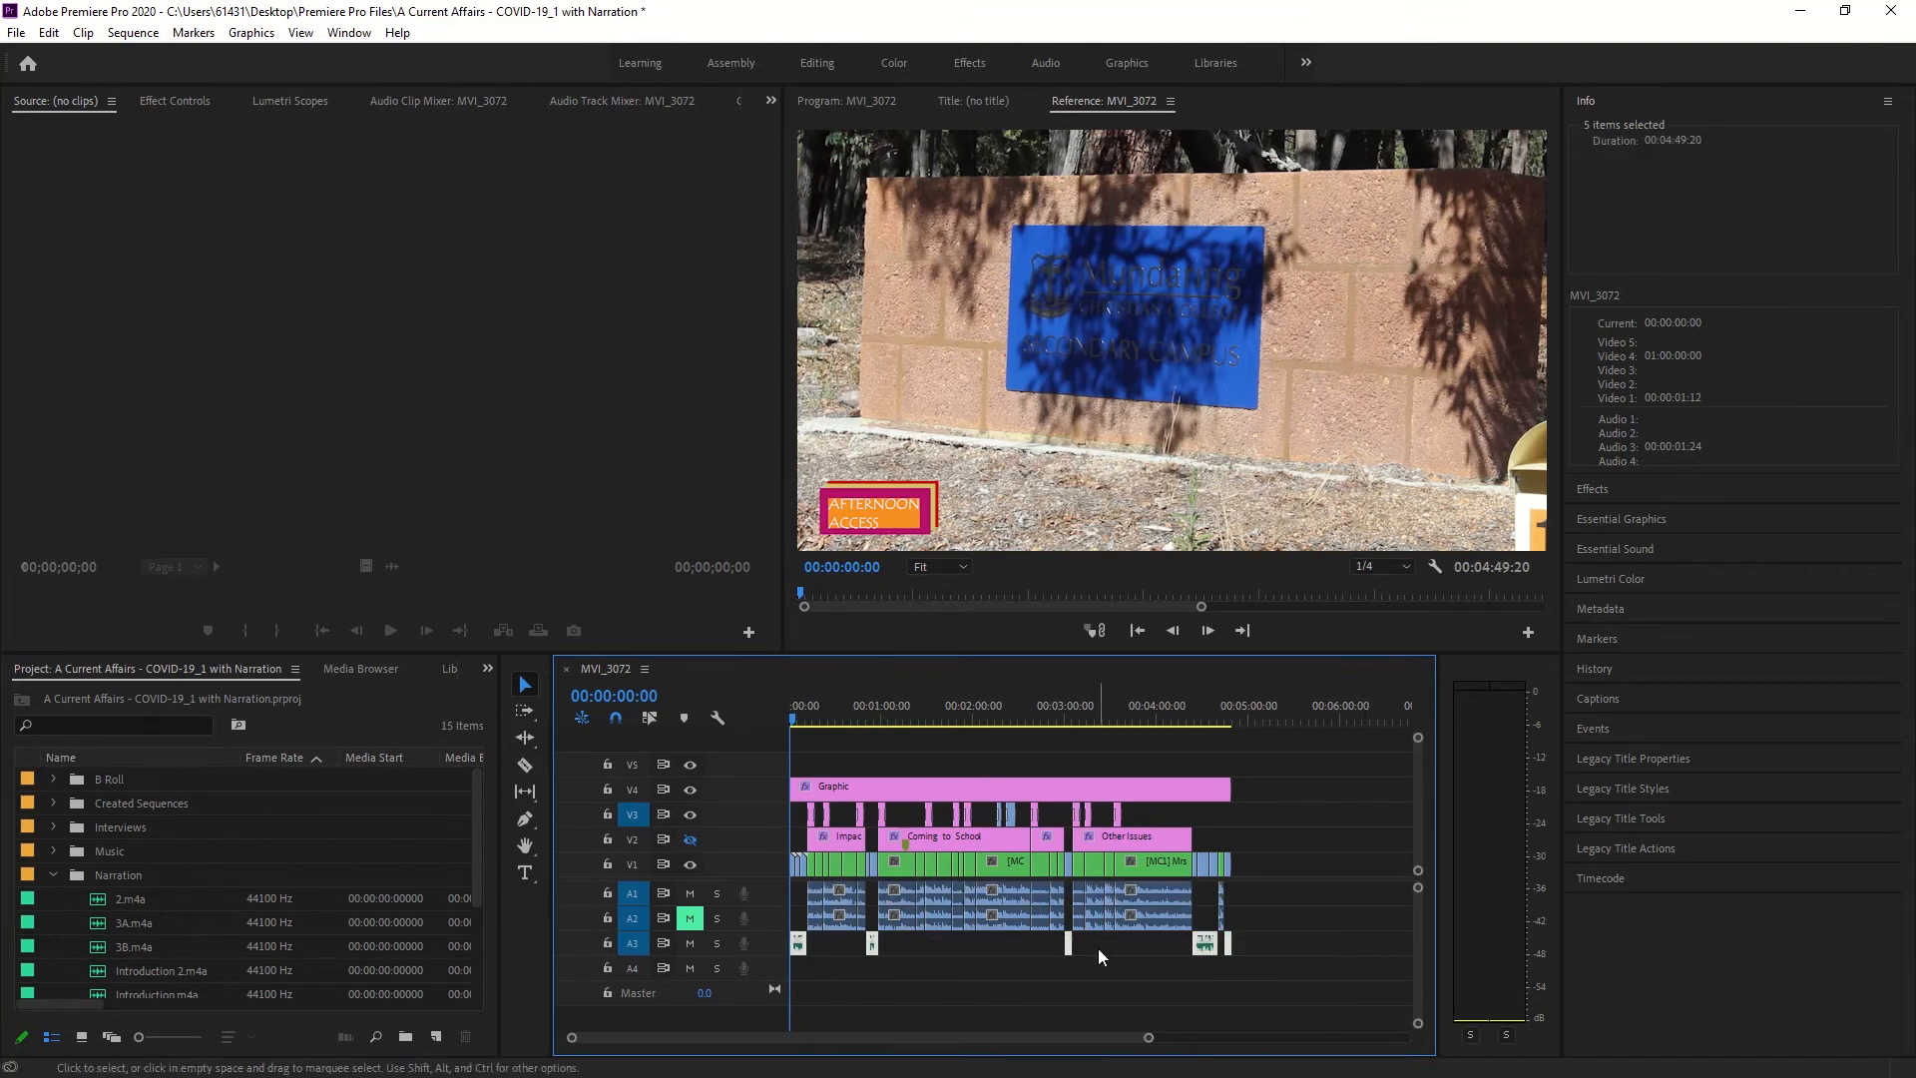
{"action": "right_click", "coordinate": [1205, 944]}
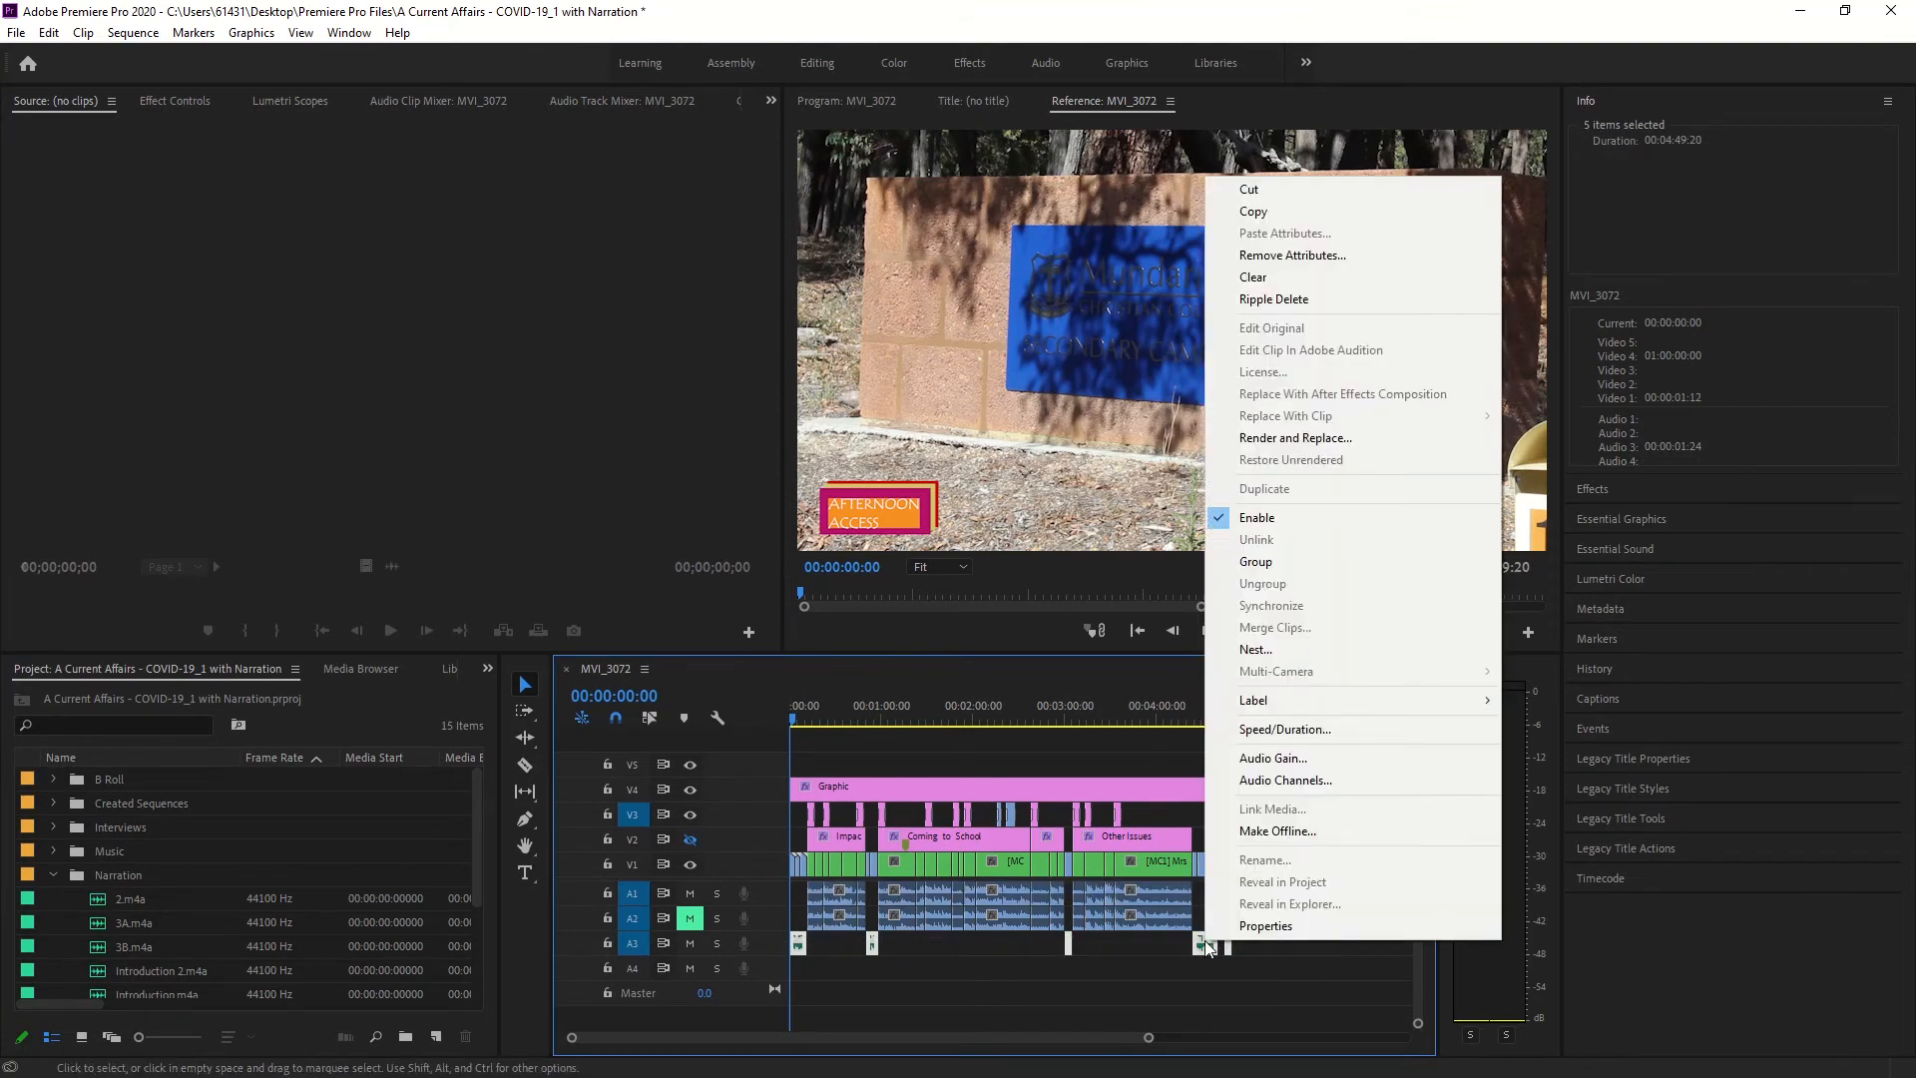
{"action": "left_click", "coordinate": [1301, 757]}
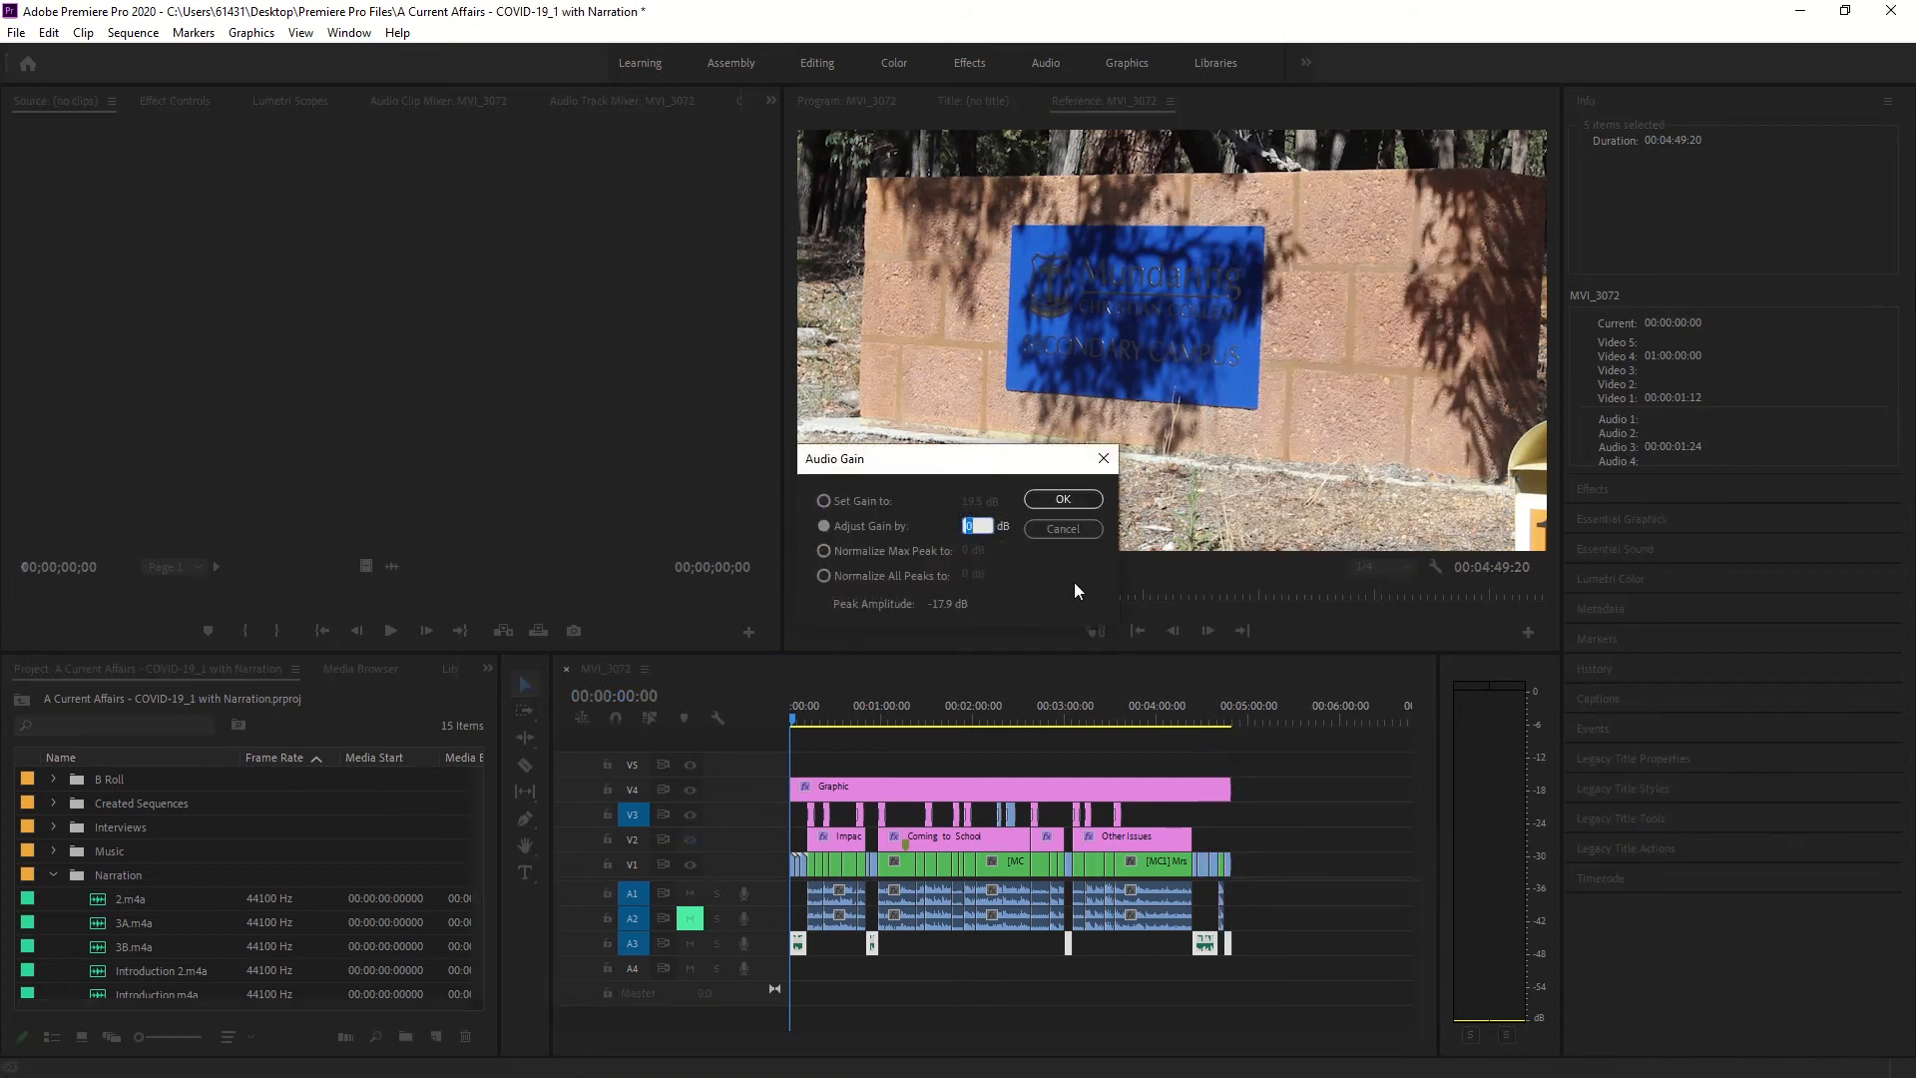
{"action": "left_click", "coordinate": [866, 500]}
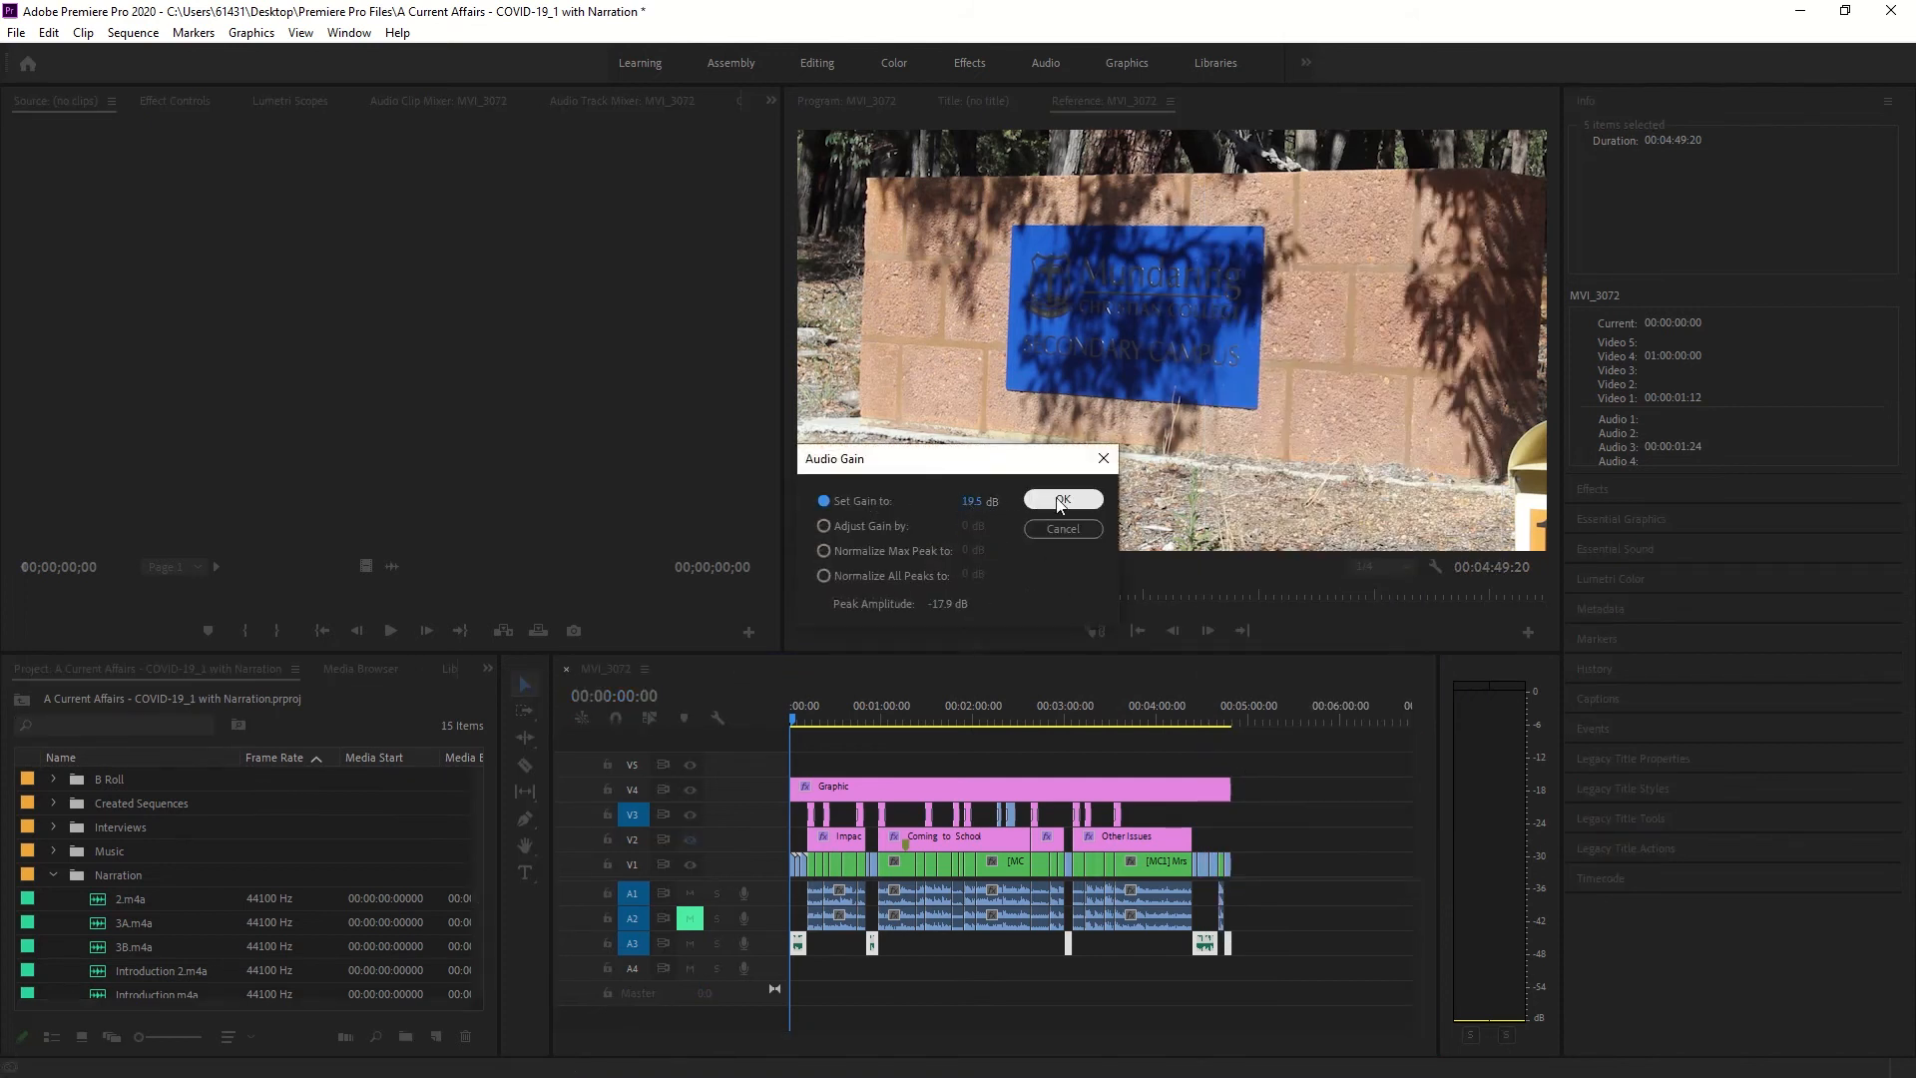
{"action": "left_click", "coordinate": [1063, 535]}
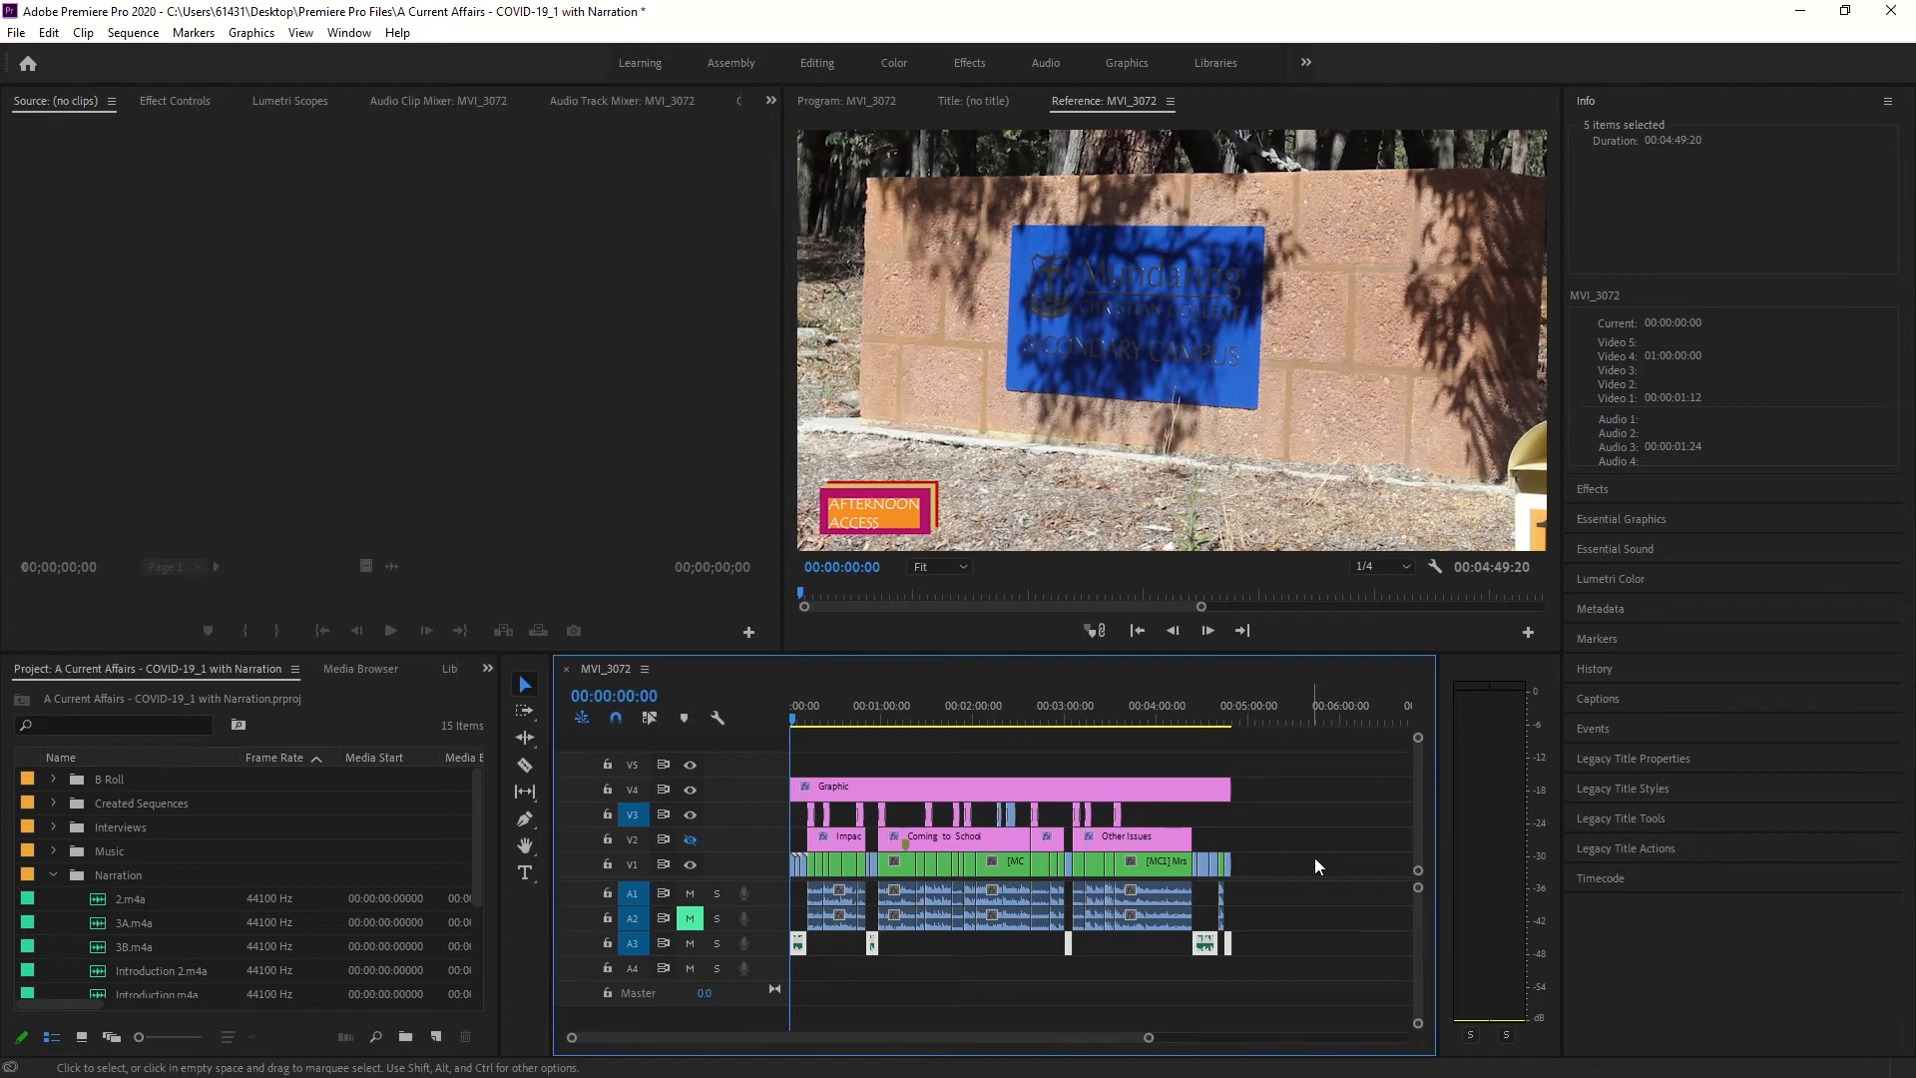
{"action": "left_click", "coordinate": [1298, 894]}
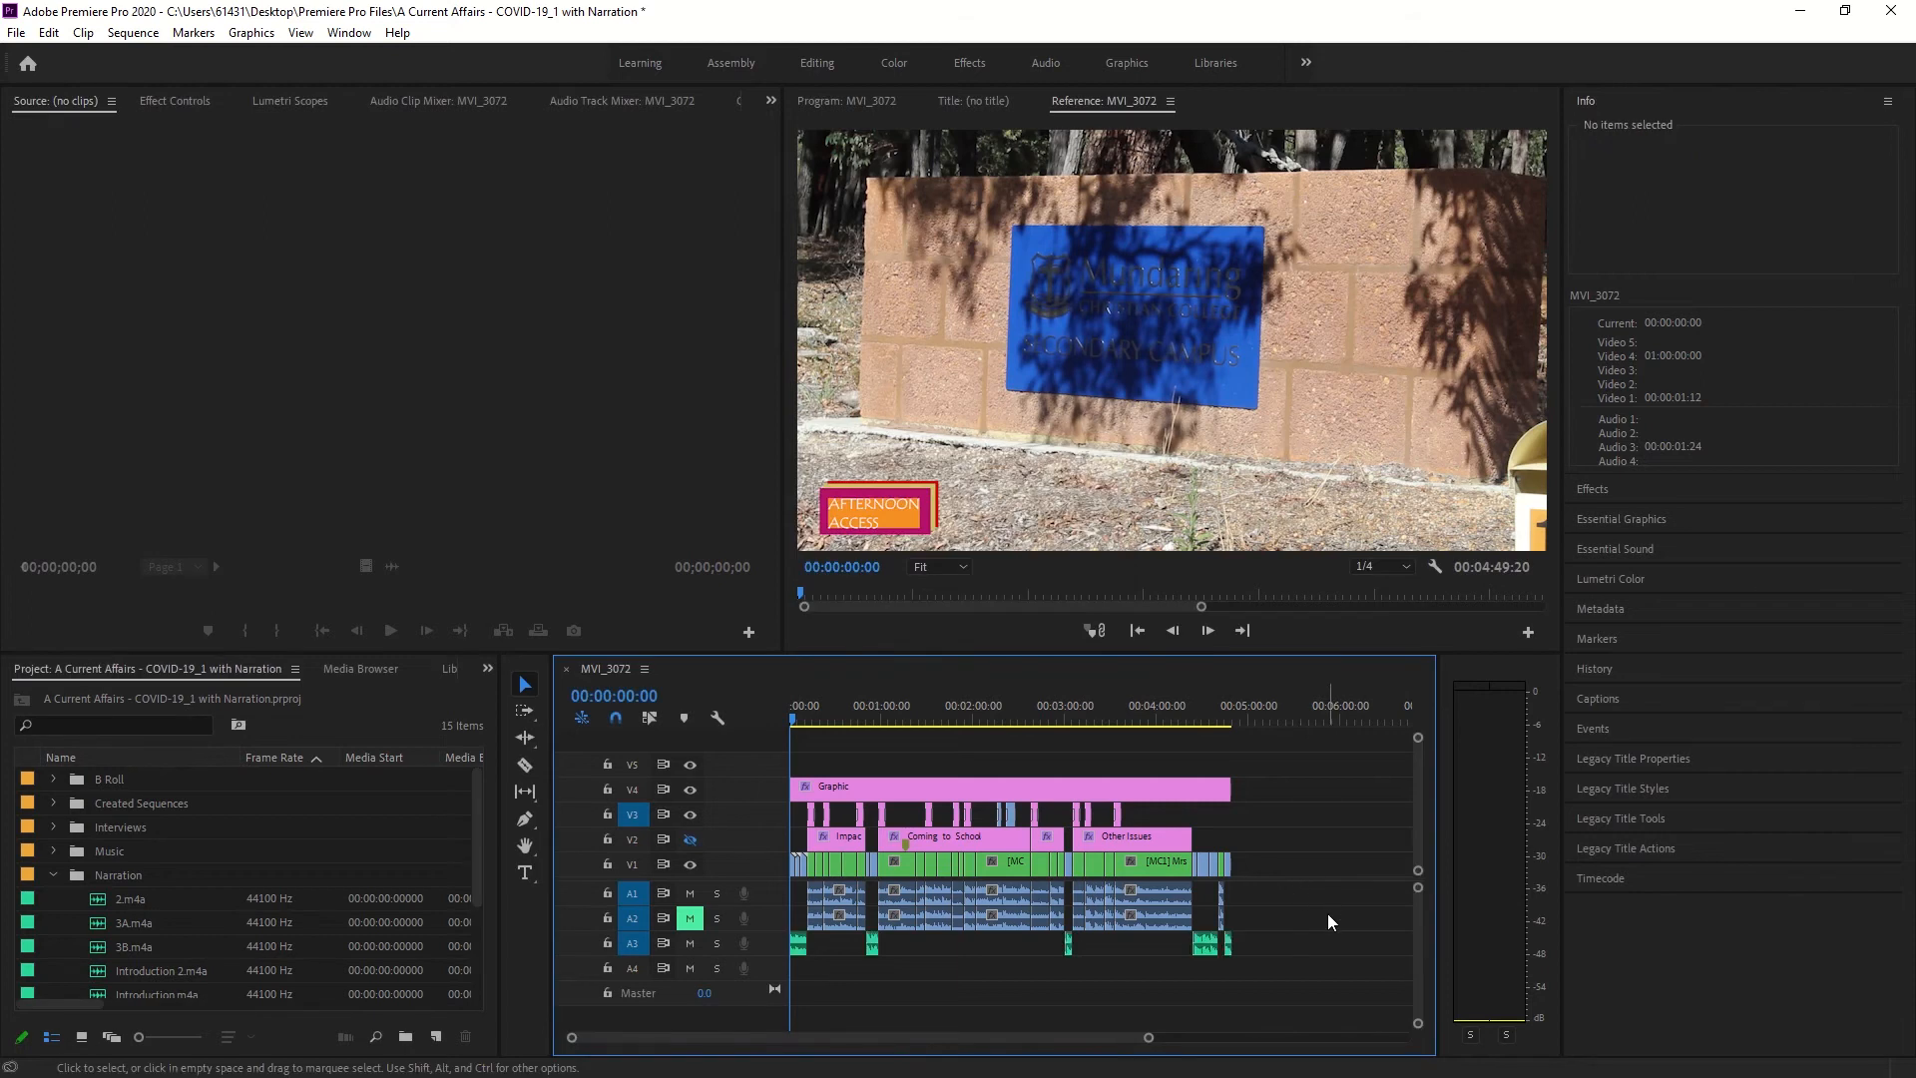
Select the interview clips on audio track A1 and switch to the Audio workspace.
{"action": "left_click_drag", "start_coordinate": [1320, 918], "coordinate": [804, 910]}
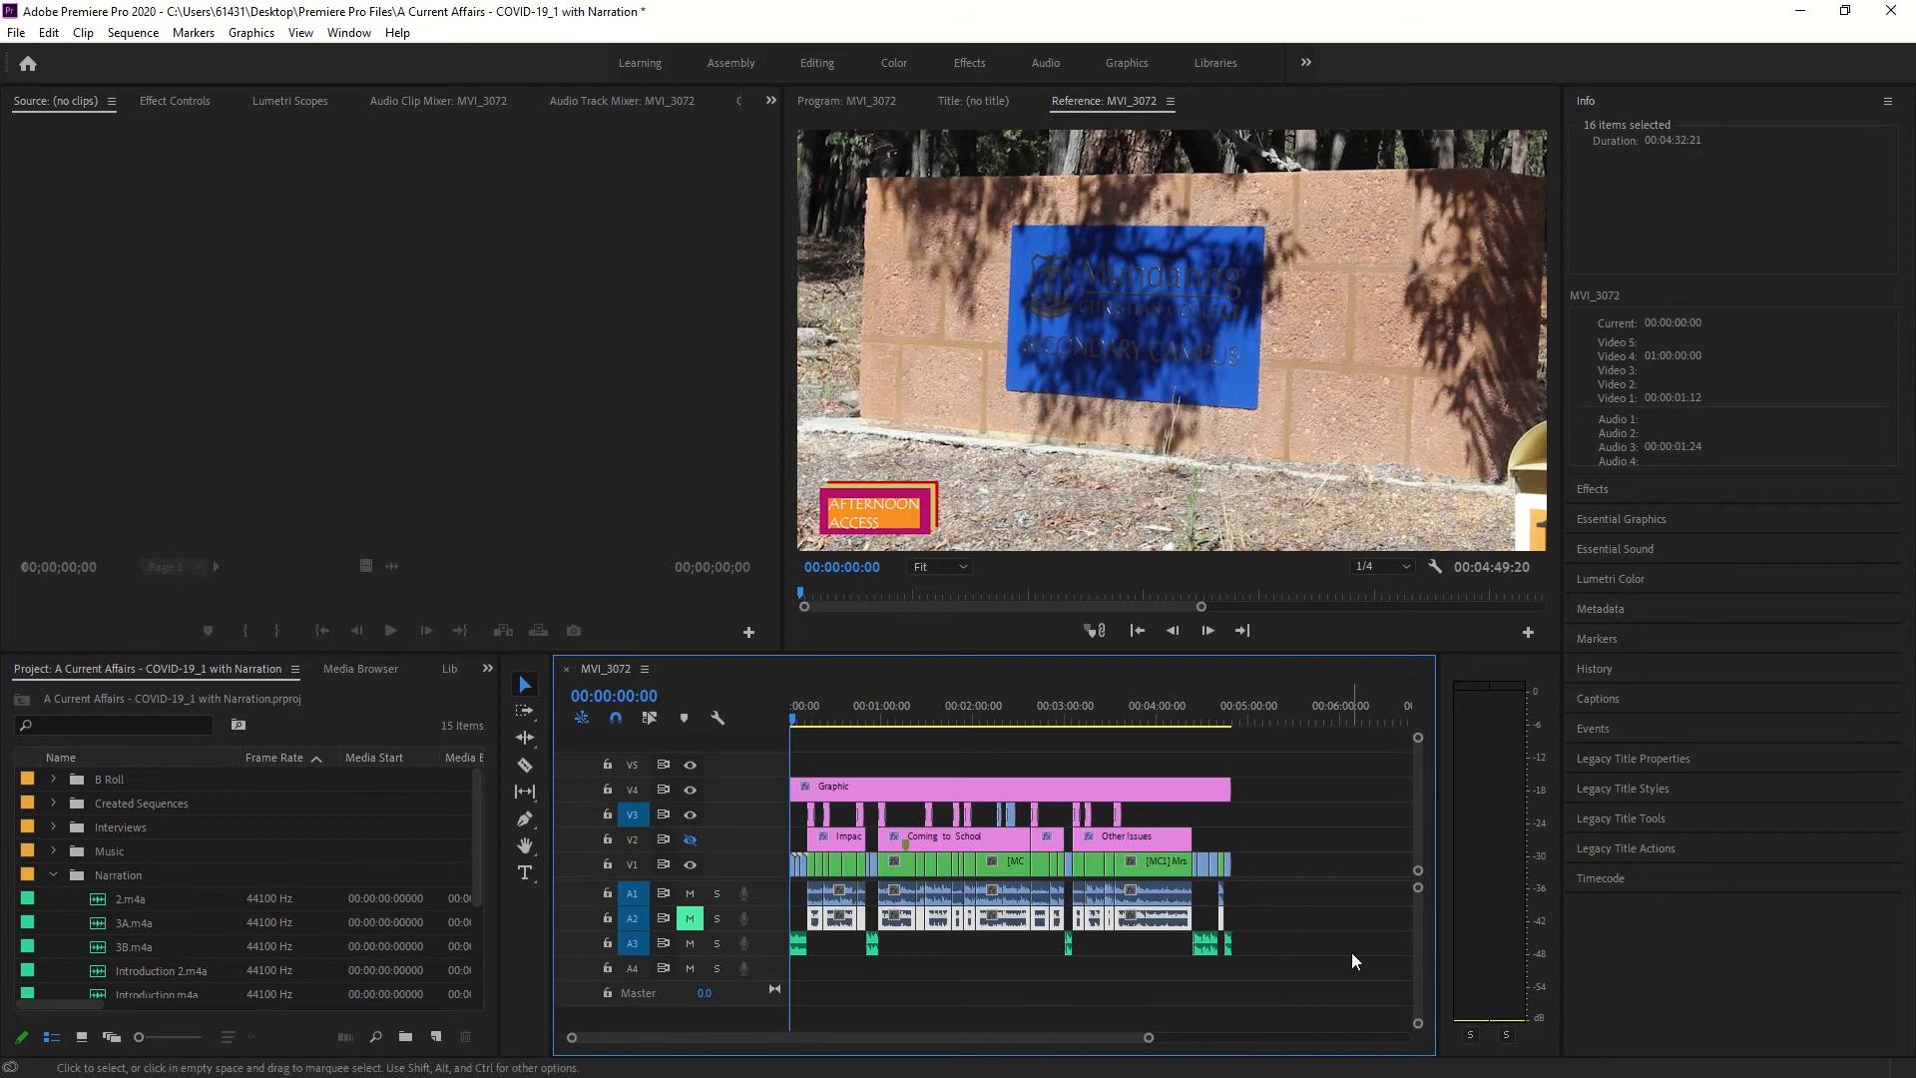
{"action": "left_click_drag", "start_coordinate": [1305, 903], "coordinate": [803, 889]}
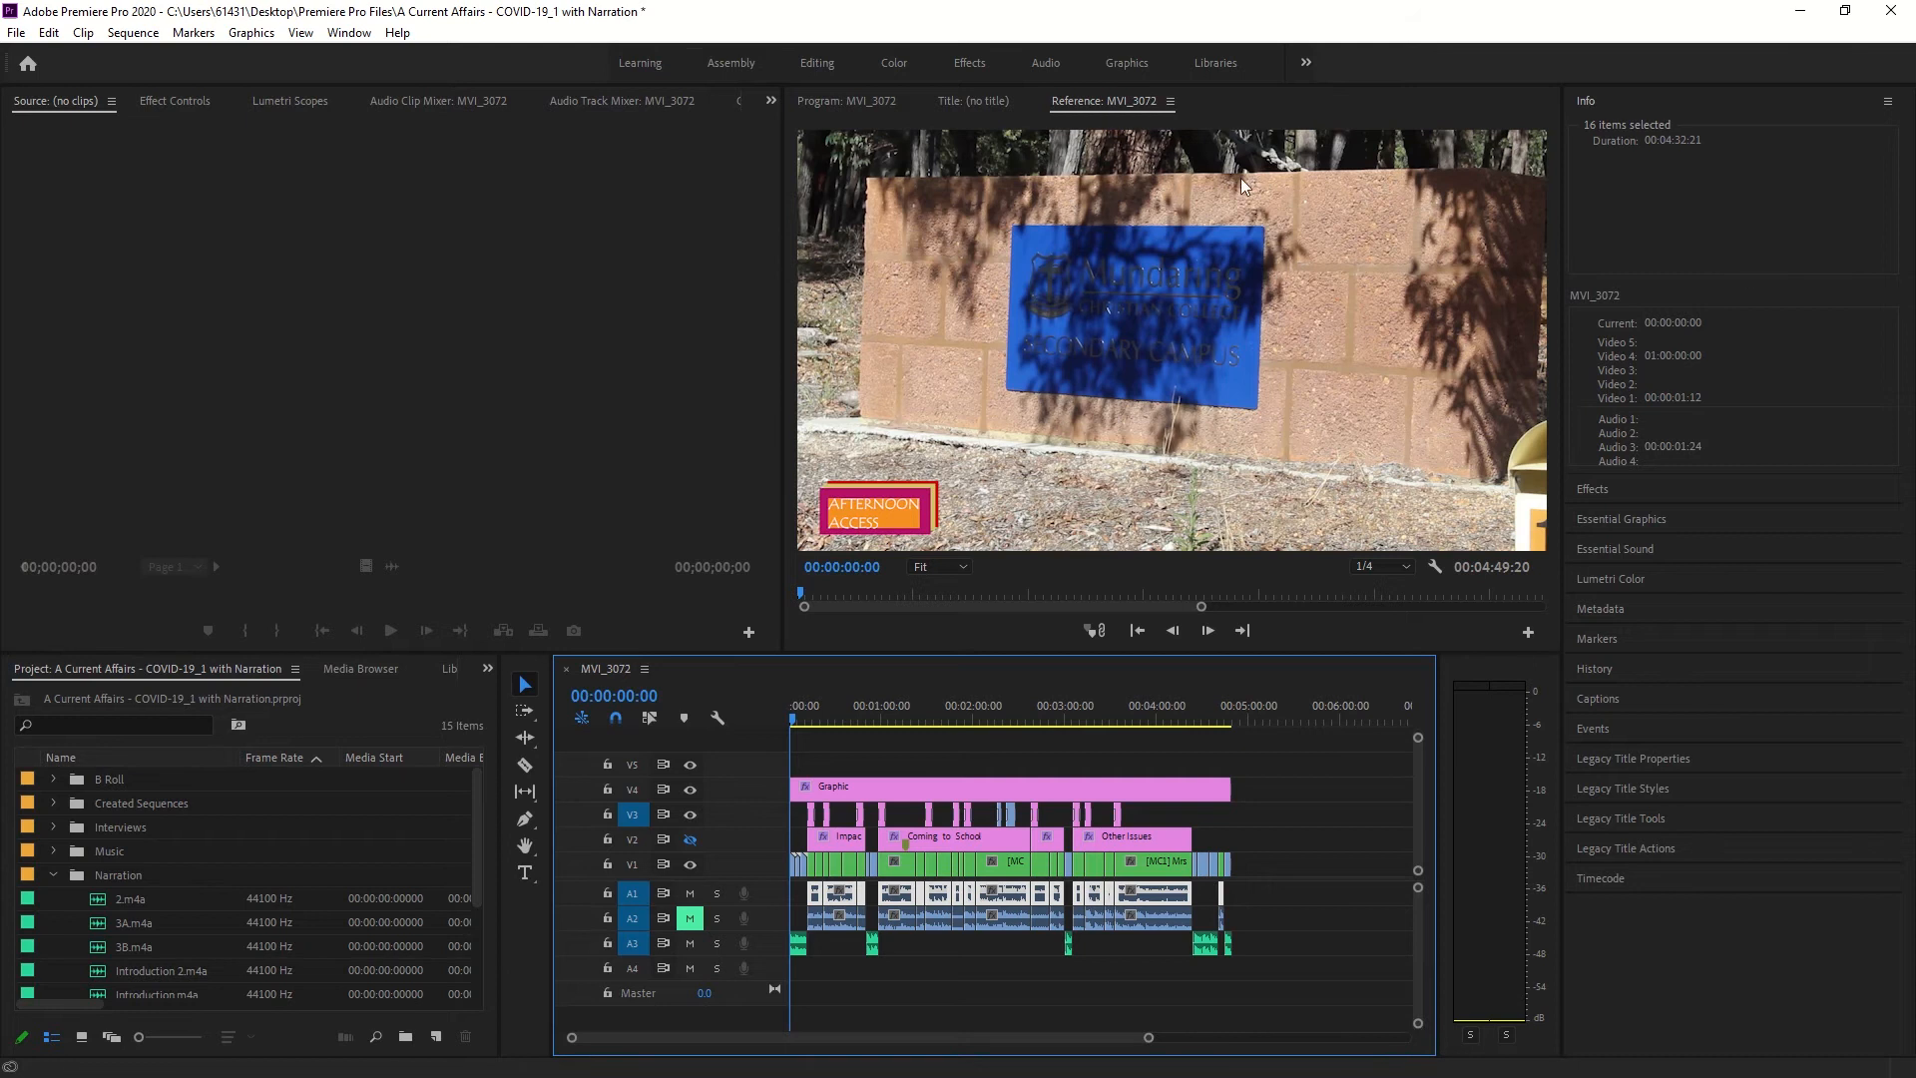
{"action": "left_click", "coordinate": [1044, 63]}
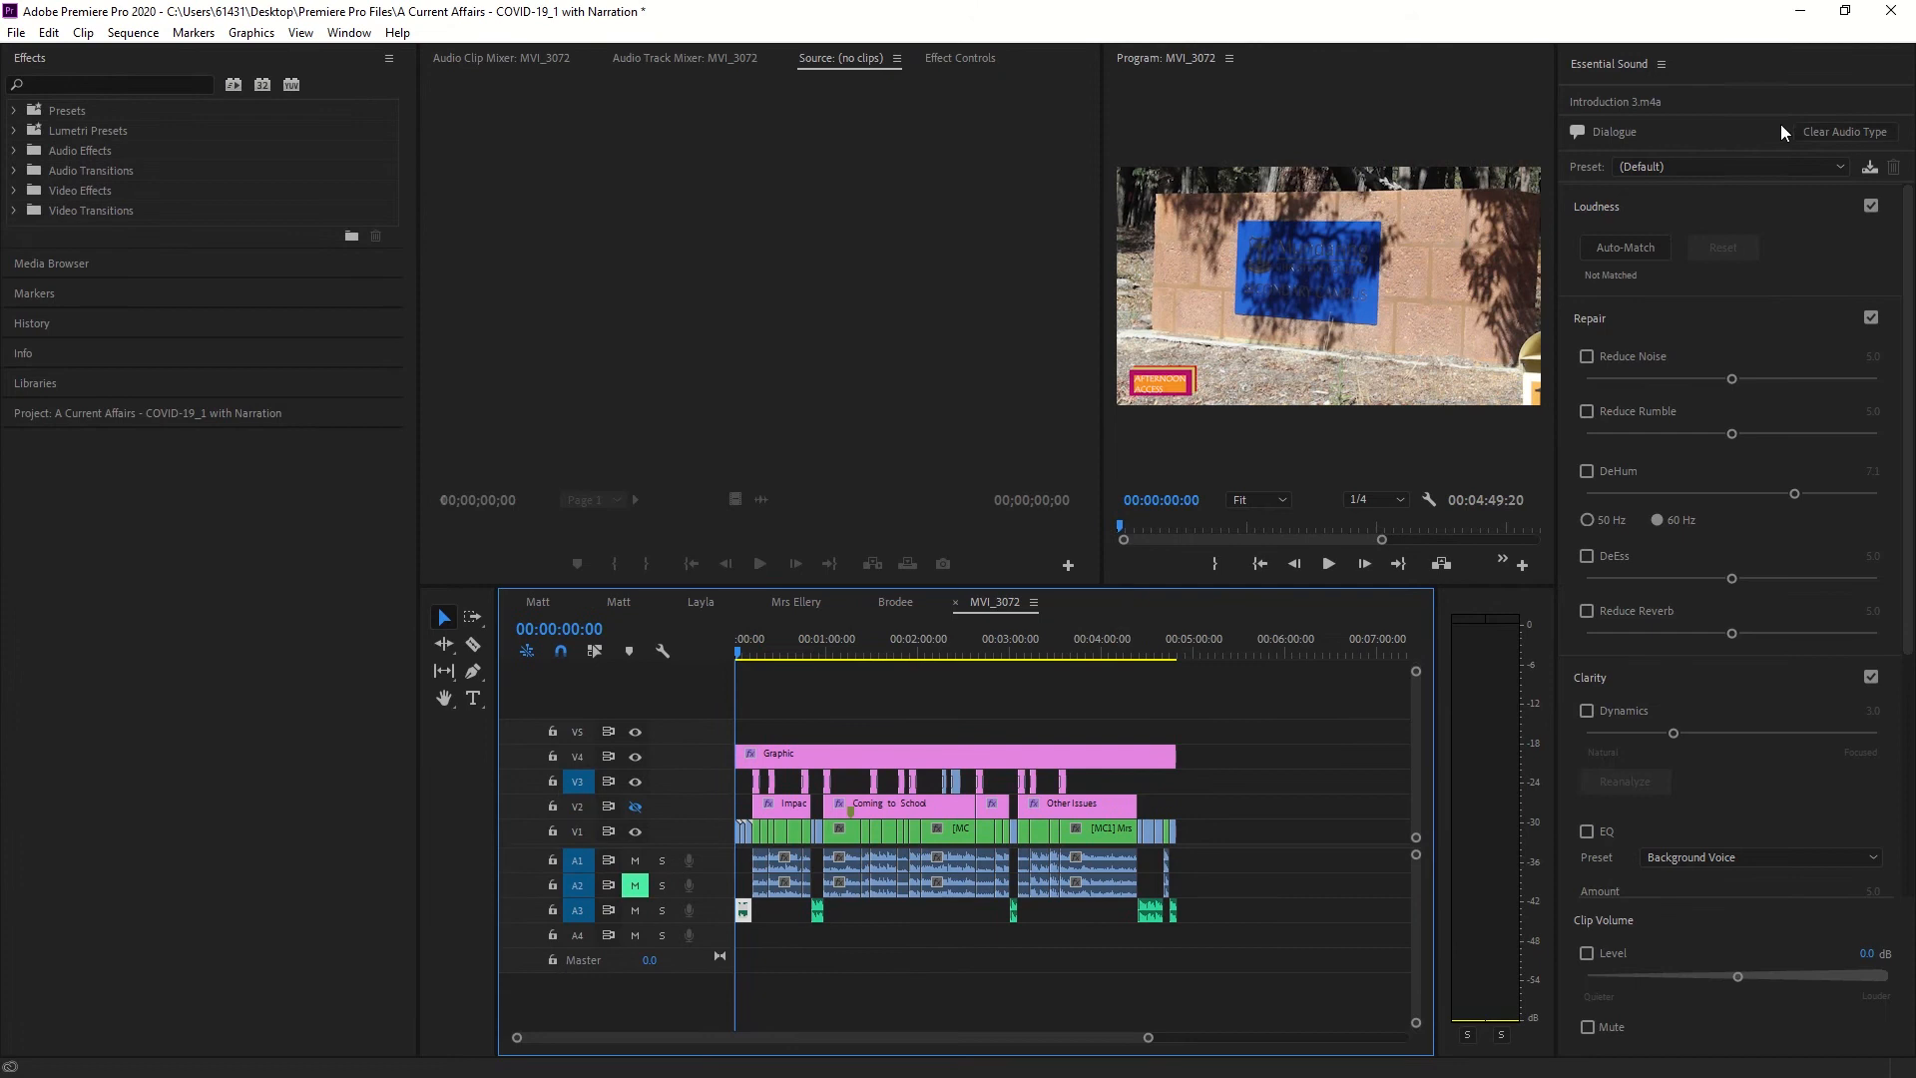
Clear the audio type of the Introduction 3.m4a clip and assign it the default Dialogue preset.
{"action": "left_click", "coordinate": [1811, 133]}
{"action": "left_click", "coordinate": [1791, 135]}
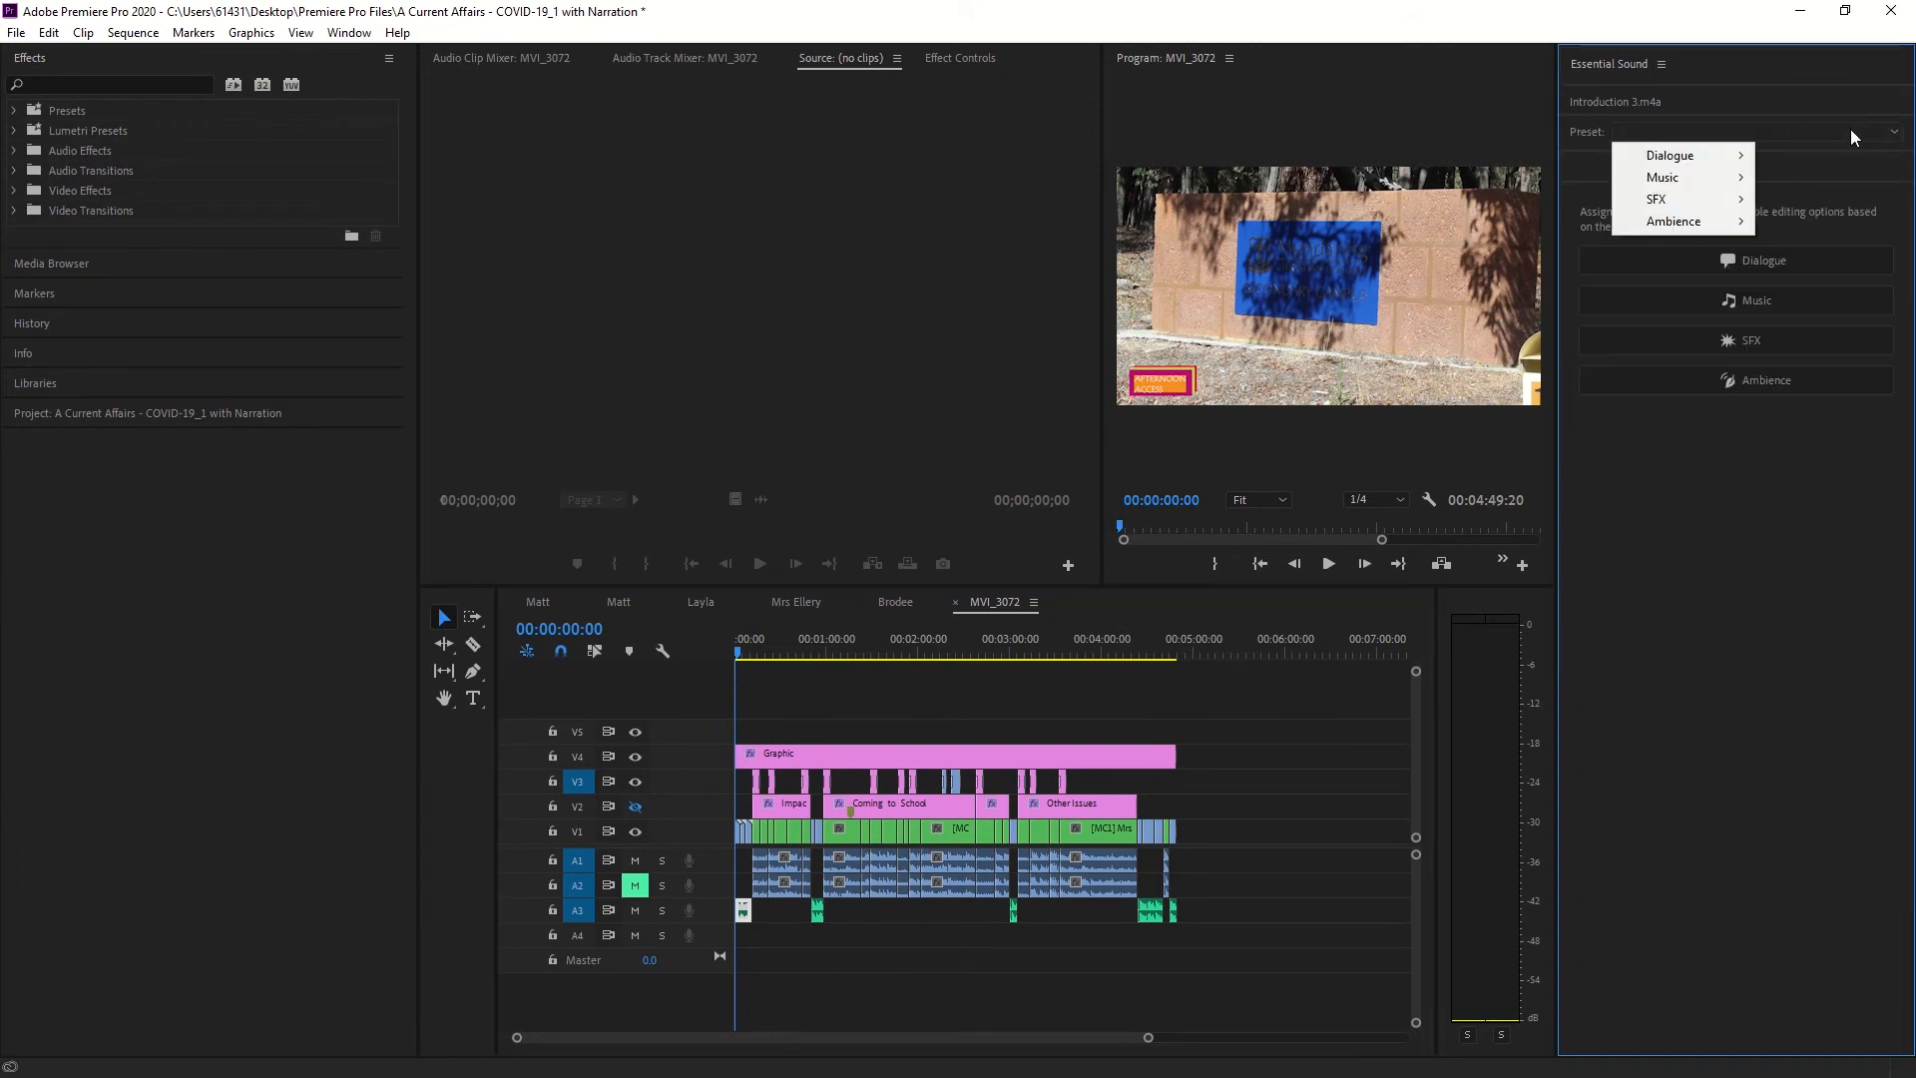
{"action": "mouse_move", "coordinate": [1605, 152]}
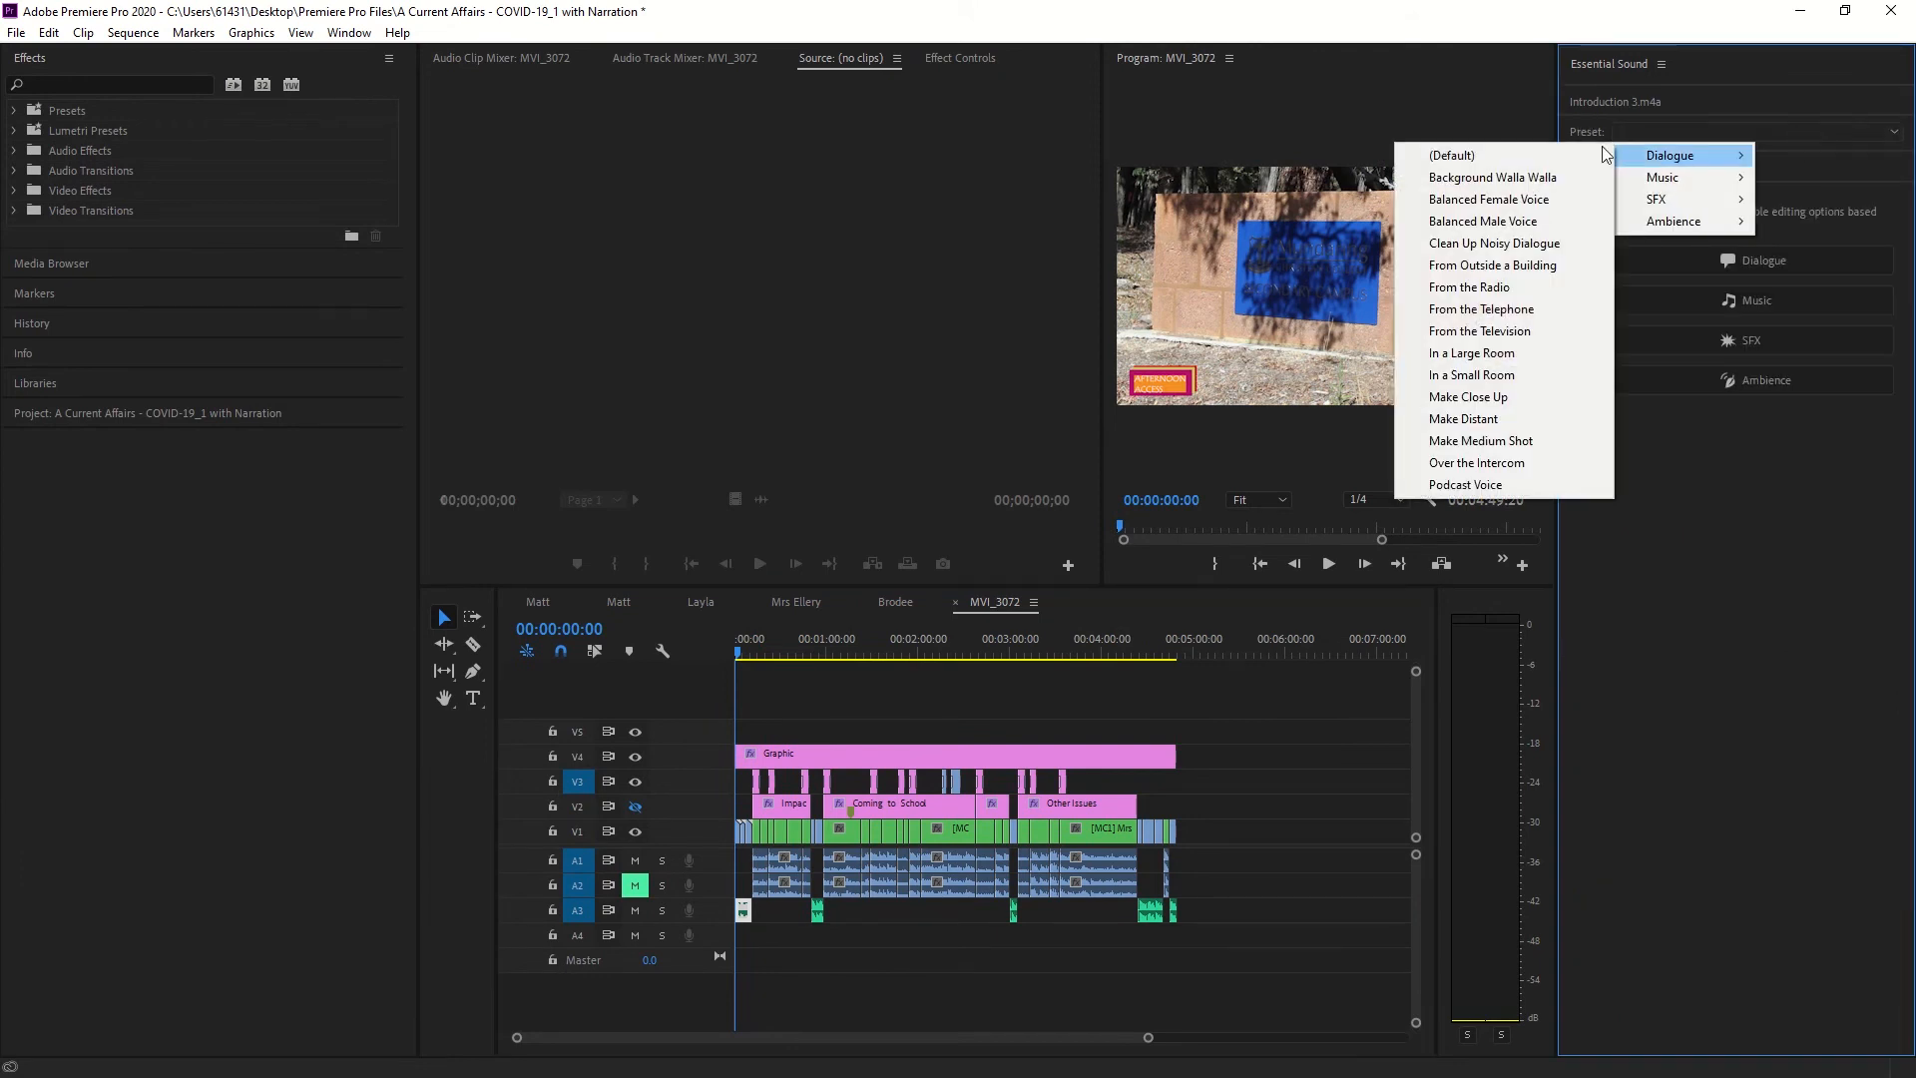
{"action": "left_click", "coordinate": [1543, 154]}
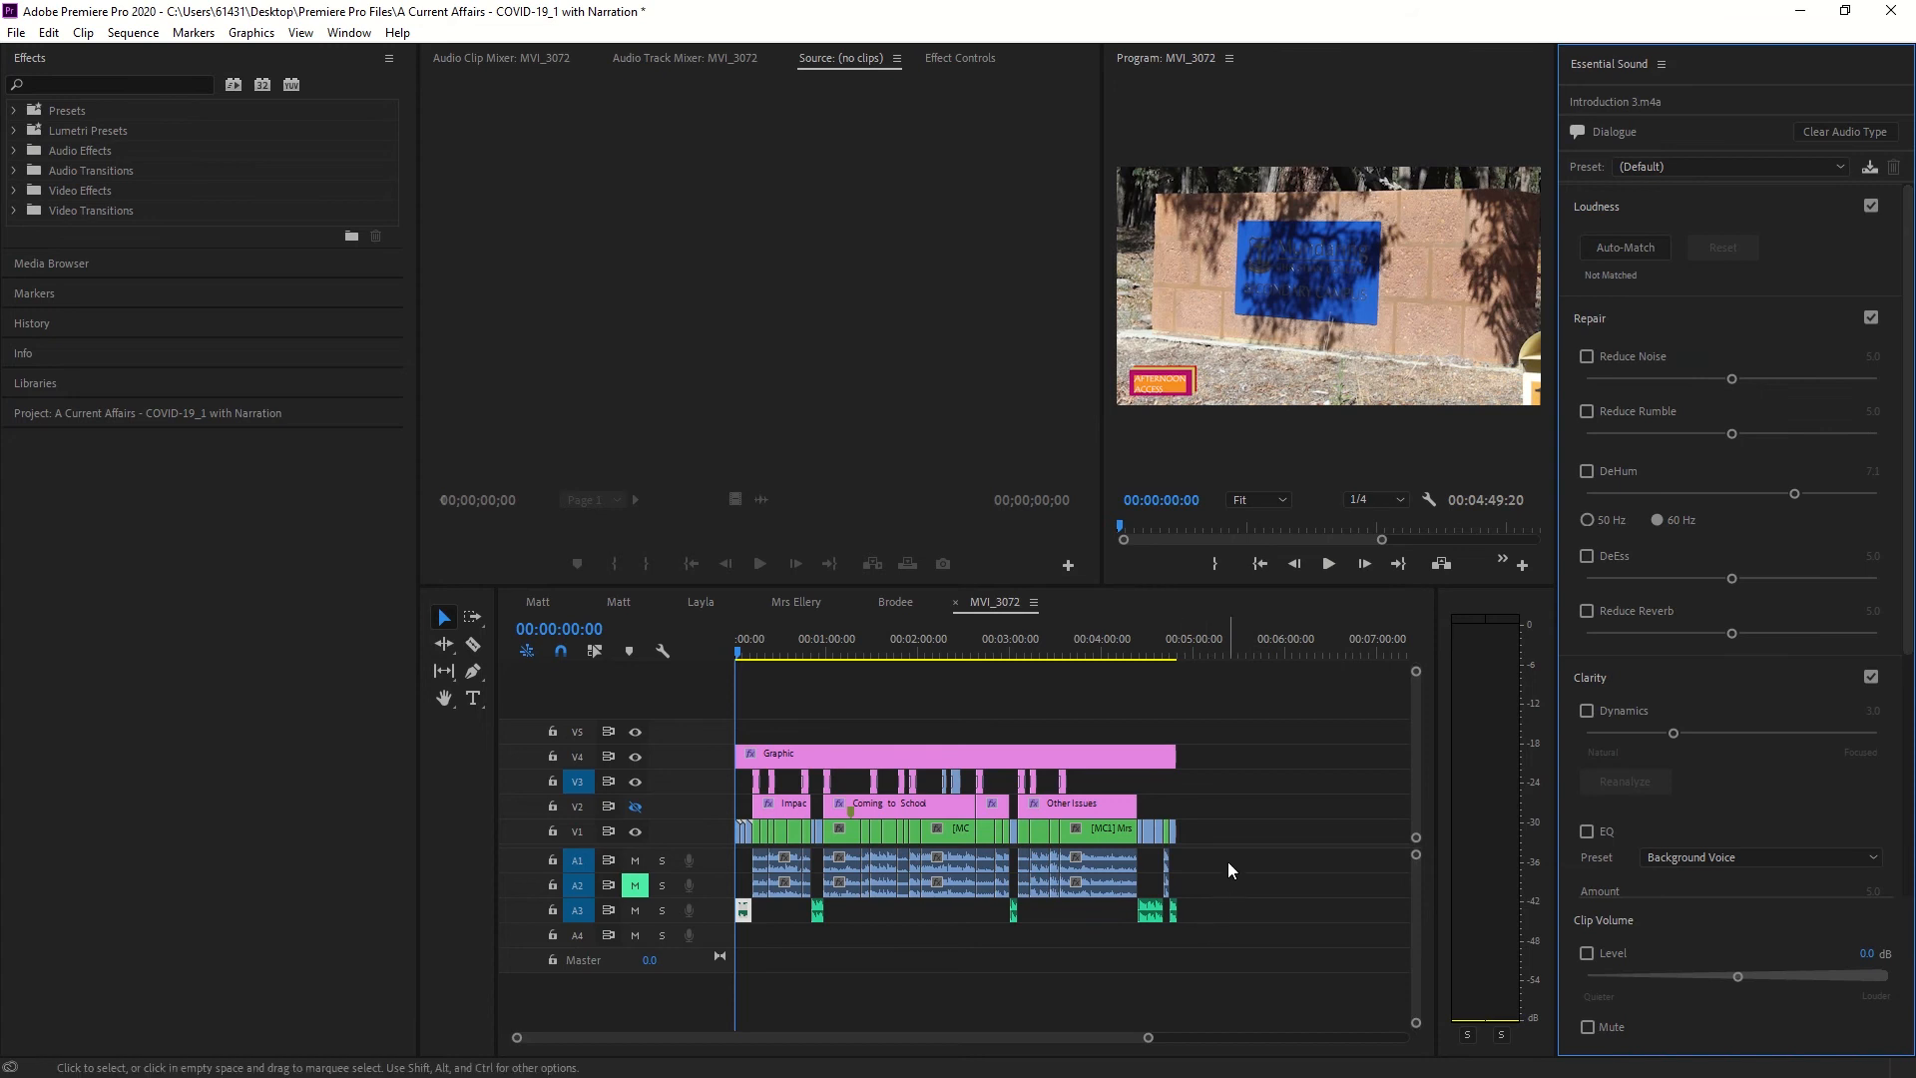
Select all clips on audio track A1 and tag them as Dialogue in Essential Sound.
{"action": "left_click_drag", "start_coordinate": [1231, 868], "coordinate": [750, 859]}
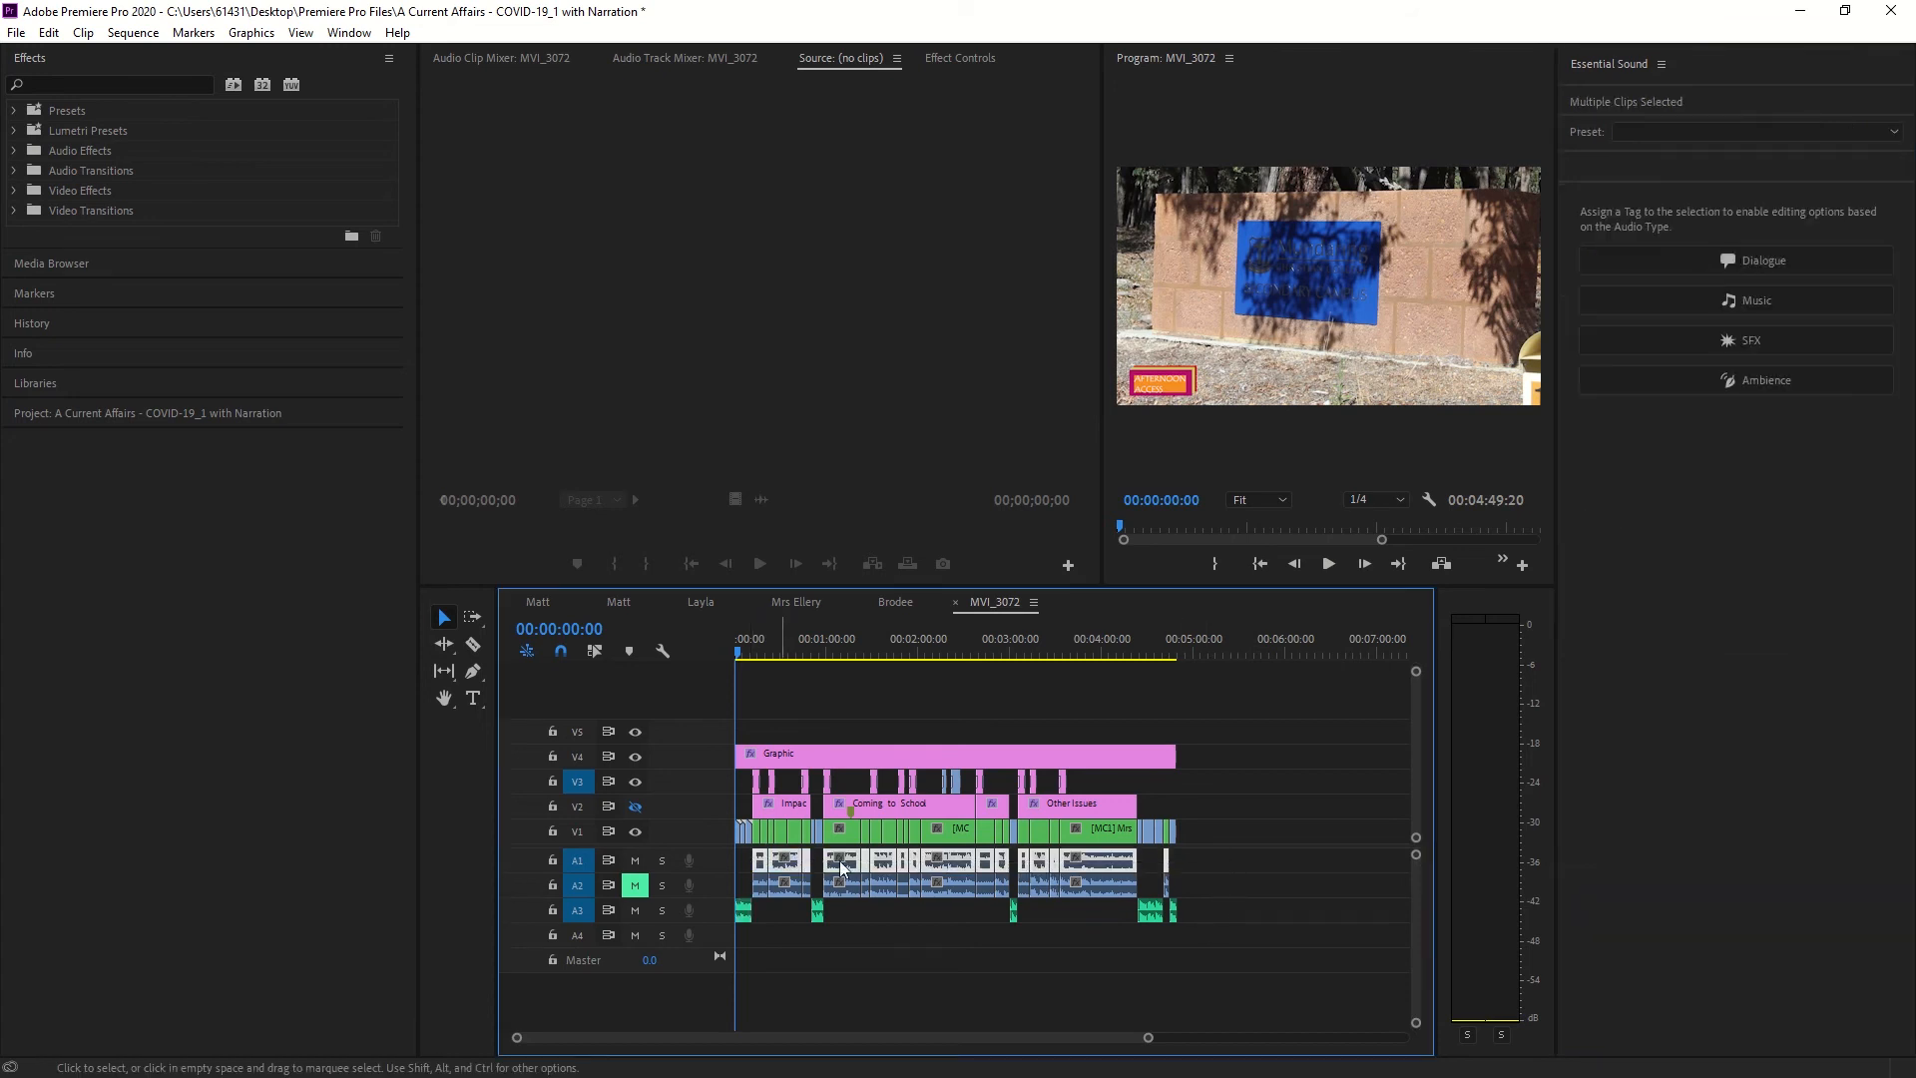
{"action": "left_click", "coordinate": [1760, 260]}
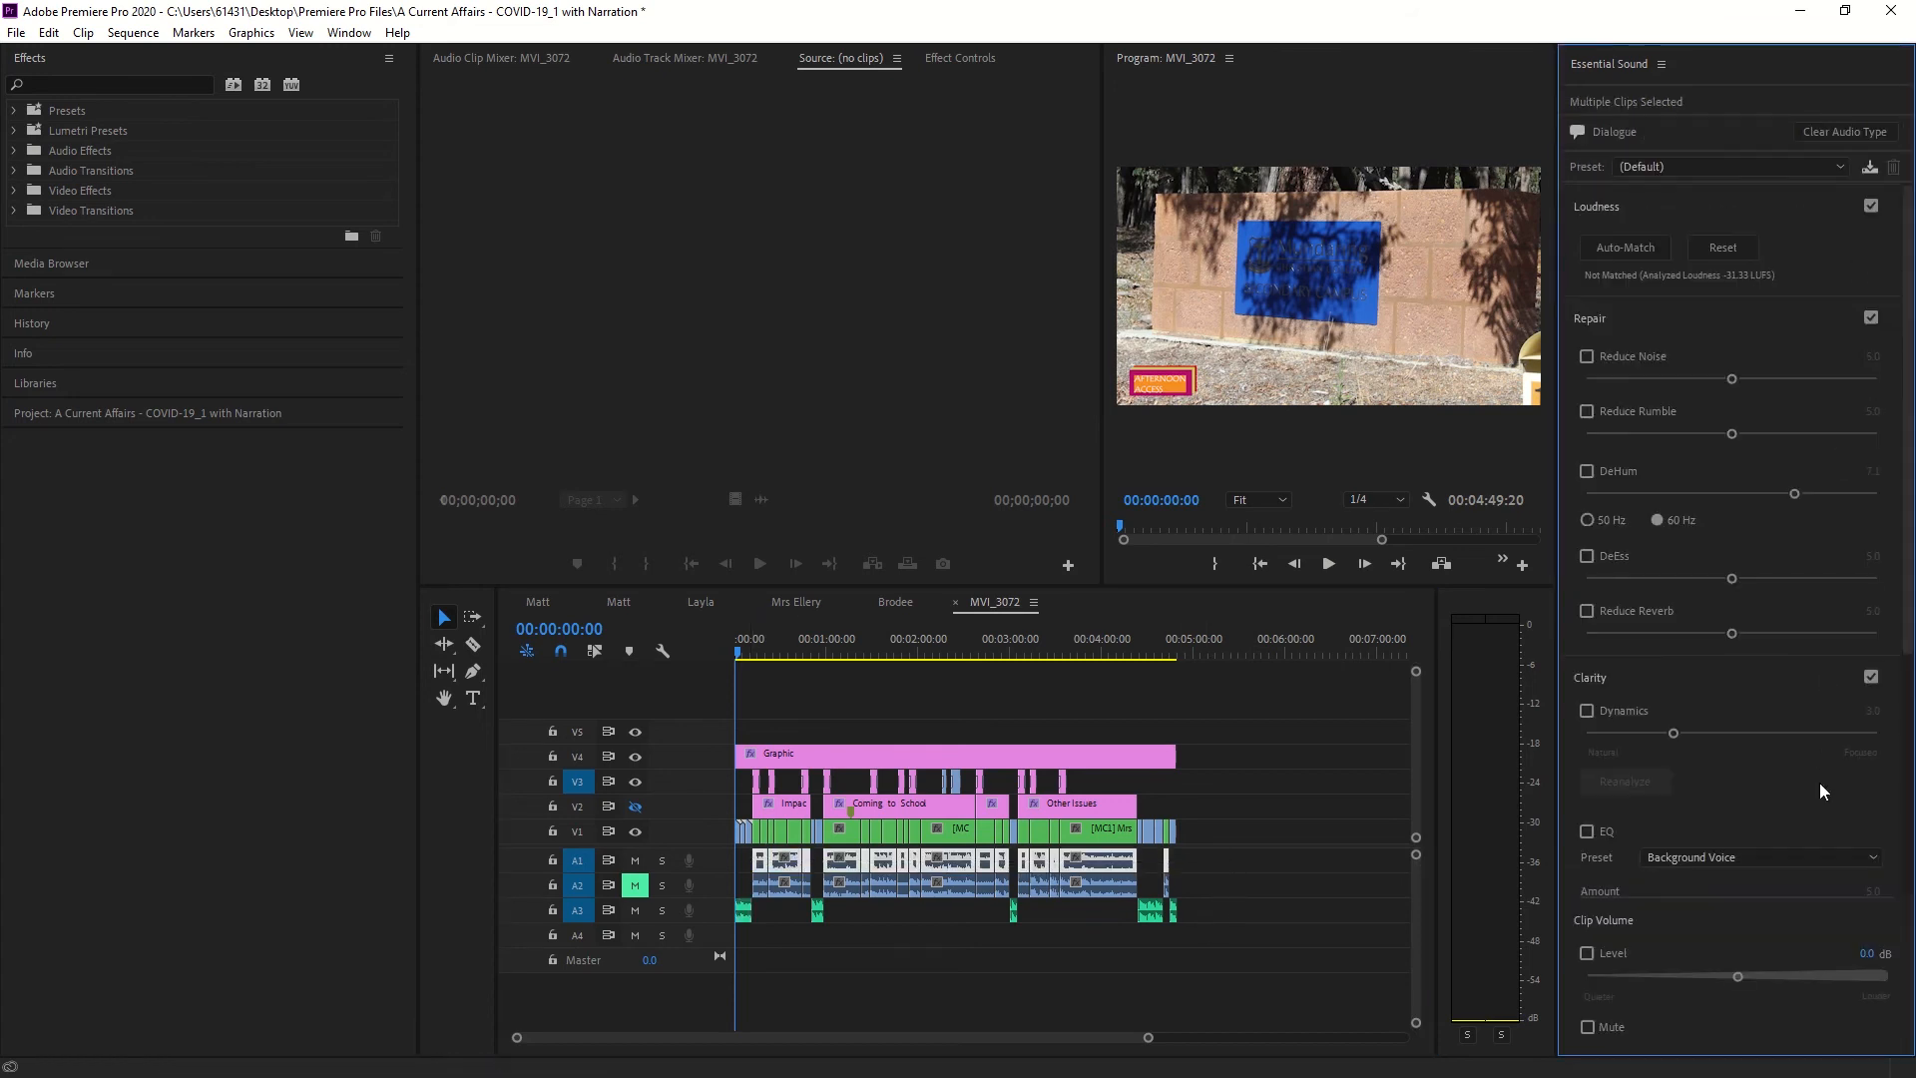
{"action": "scroll", "coordinate": [1823, 703], "scroll_direction": "down", "scroll_amount": 4}
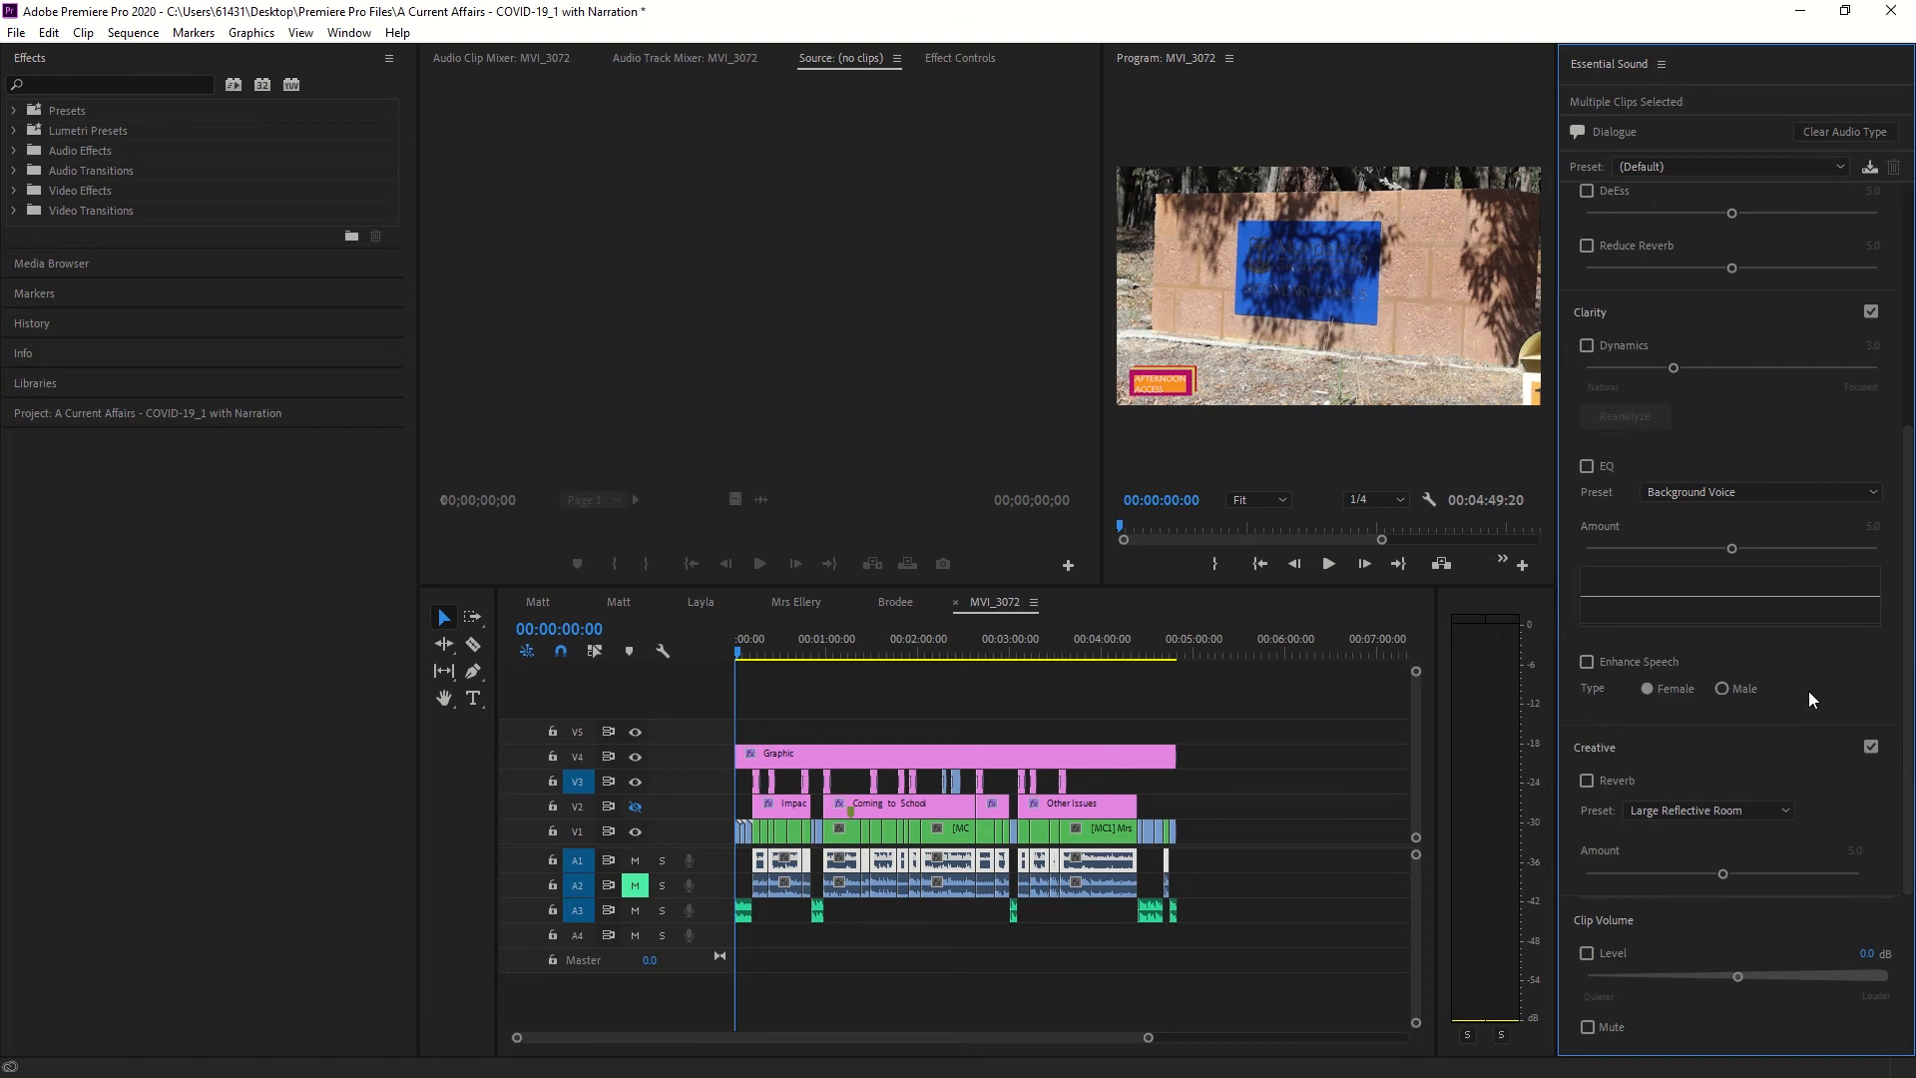
Try a lower DeHum amount on the selected A1 dialogue clips, and switch DeHum off again.
{"action": "scroll", "coordinate": [1798, 654], "scroll_direction": "up", "scroll_amount": 4}
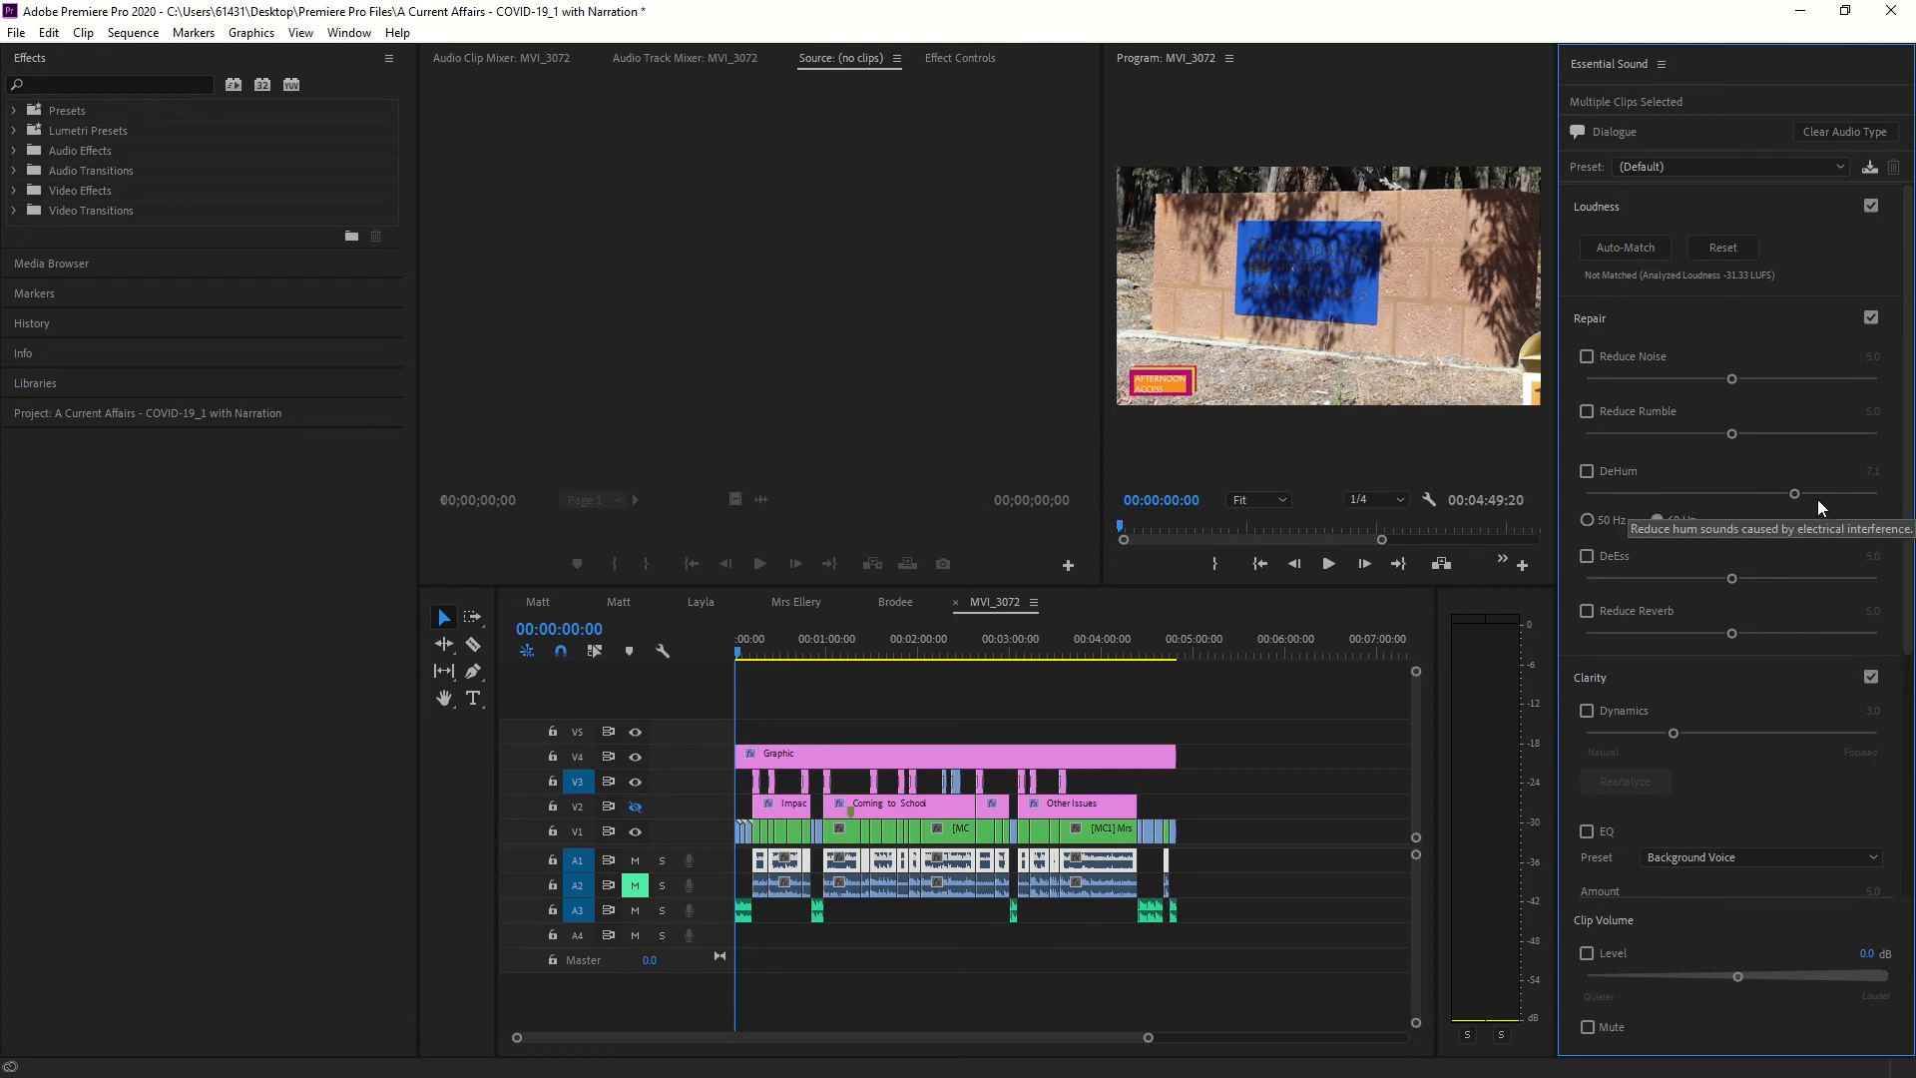
{"action": "left_click_drag", "start_coordinate": [1794, 495], "coordinate": [1764, 497]}
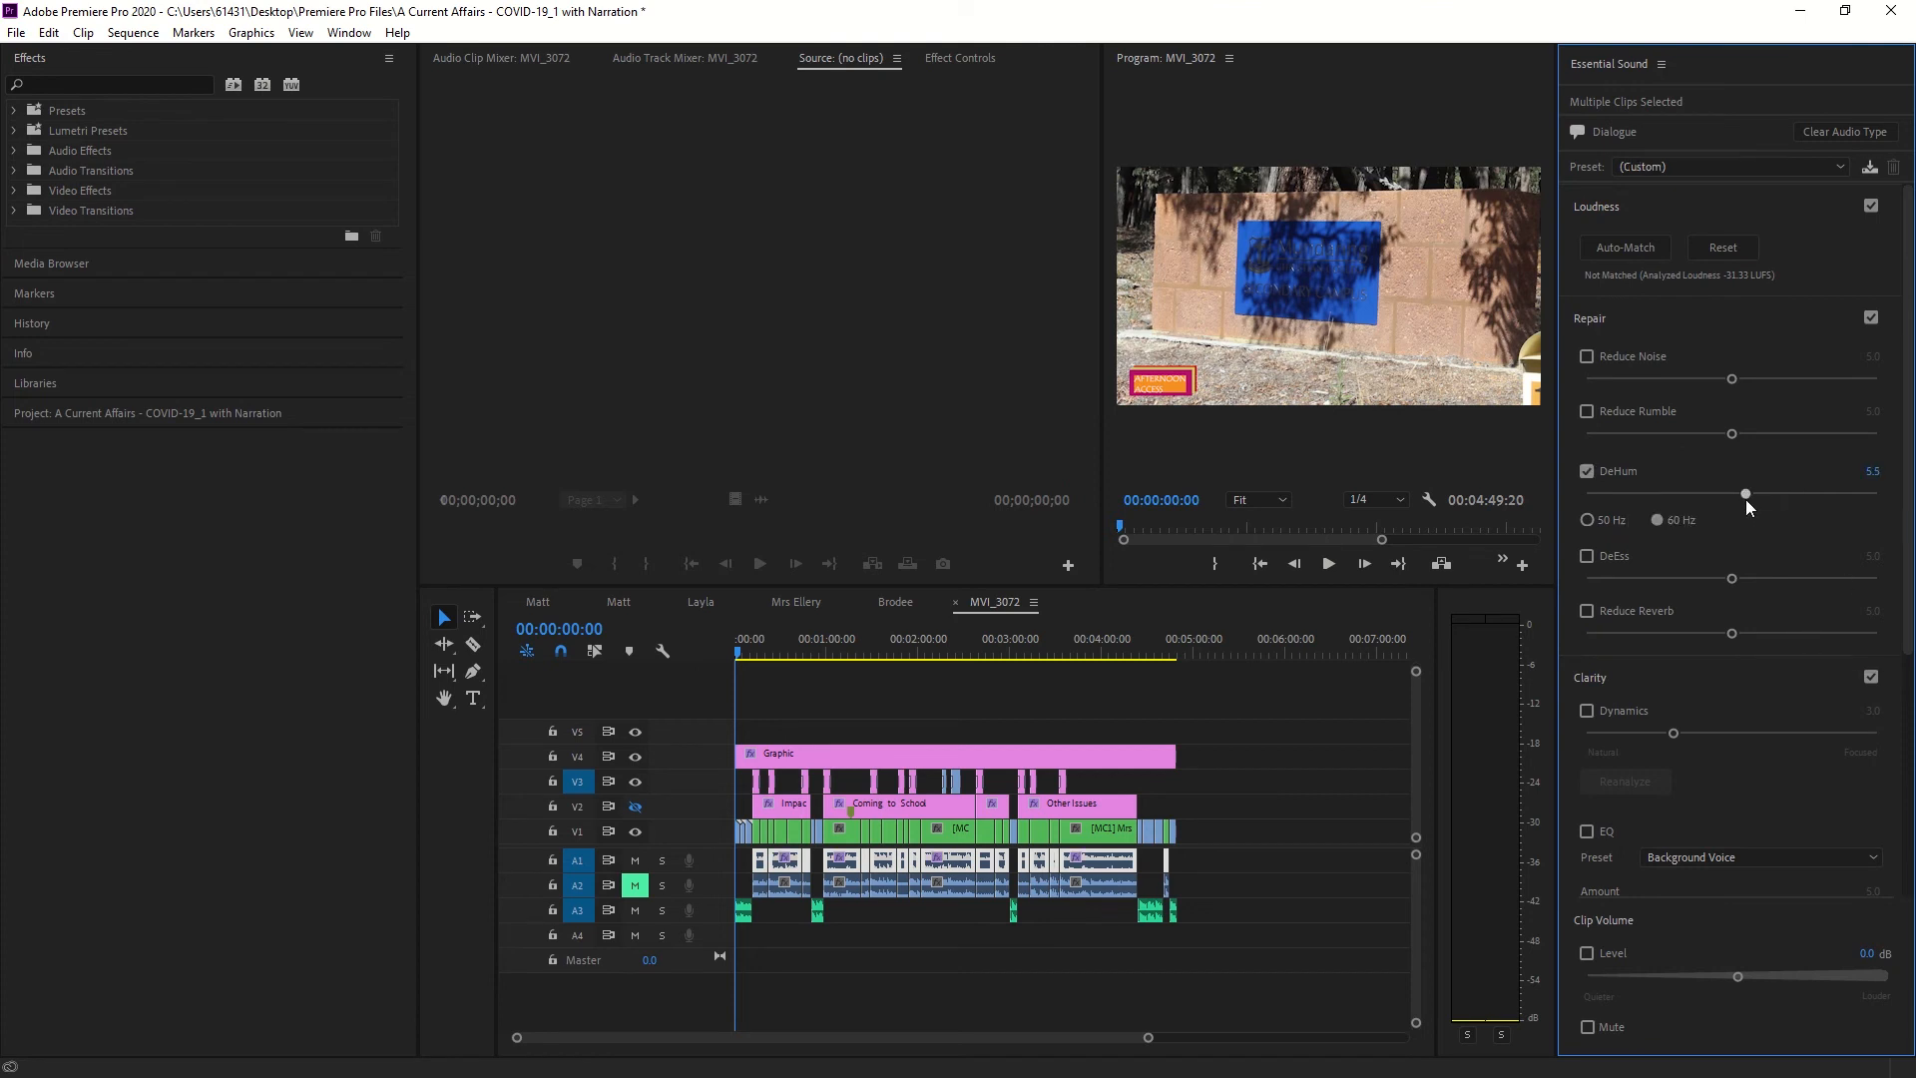
{"action": "left_click", "coordinate": [1587, 471]}
Try the Warm Room reverb preset on the selected dialogue clips, and switch Reverb off again.
{"action": "scroll", "coordinate": [1784, 766], "scroll_direction": "down", "scroll_amount": 5}
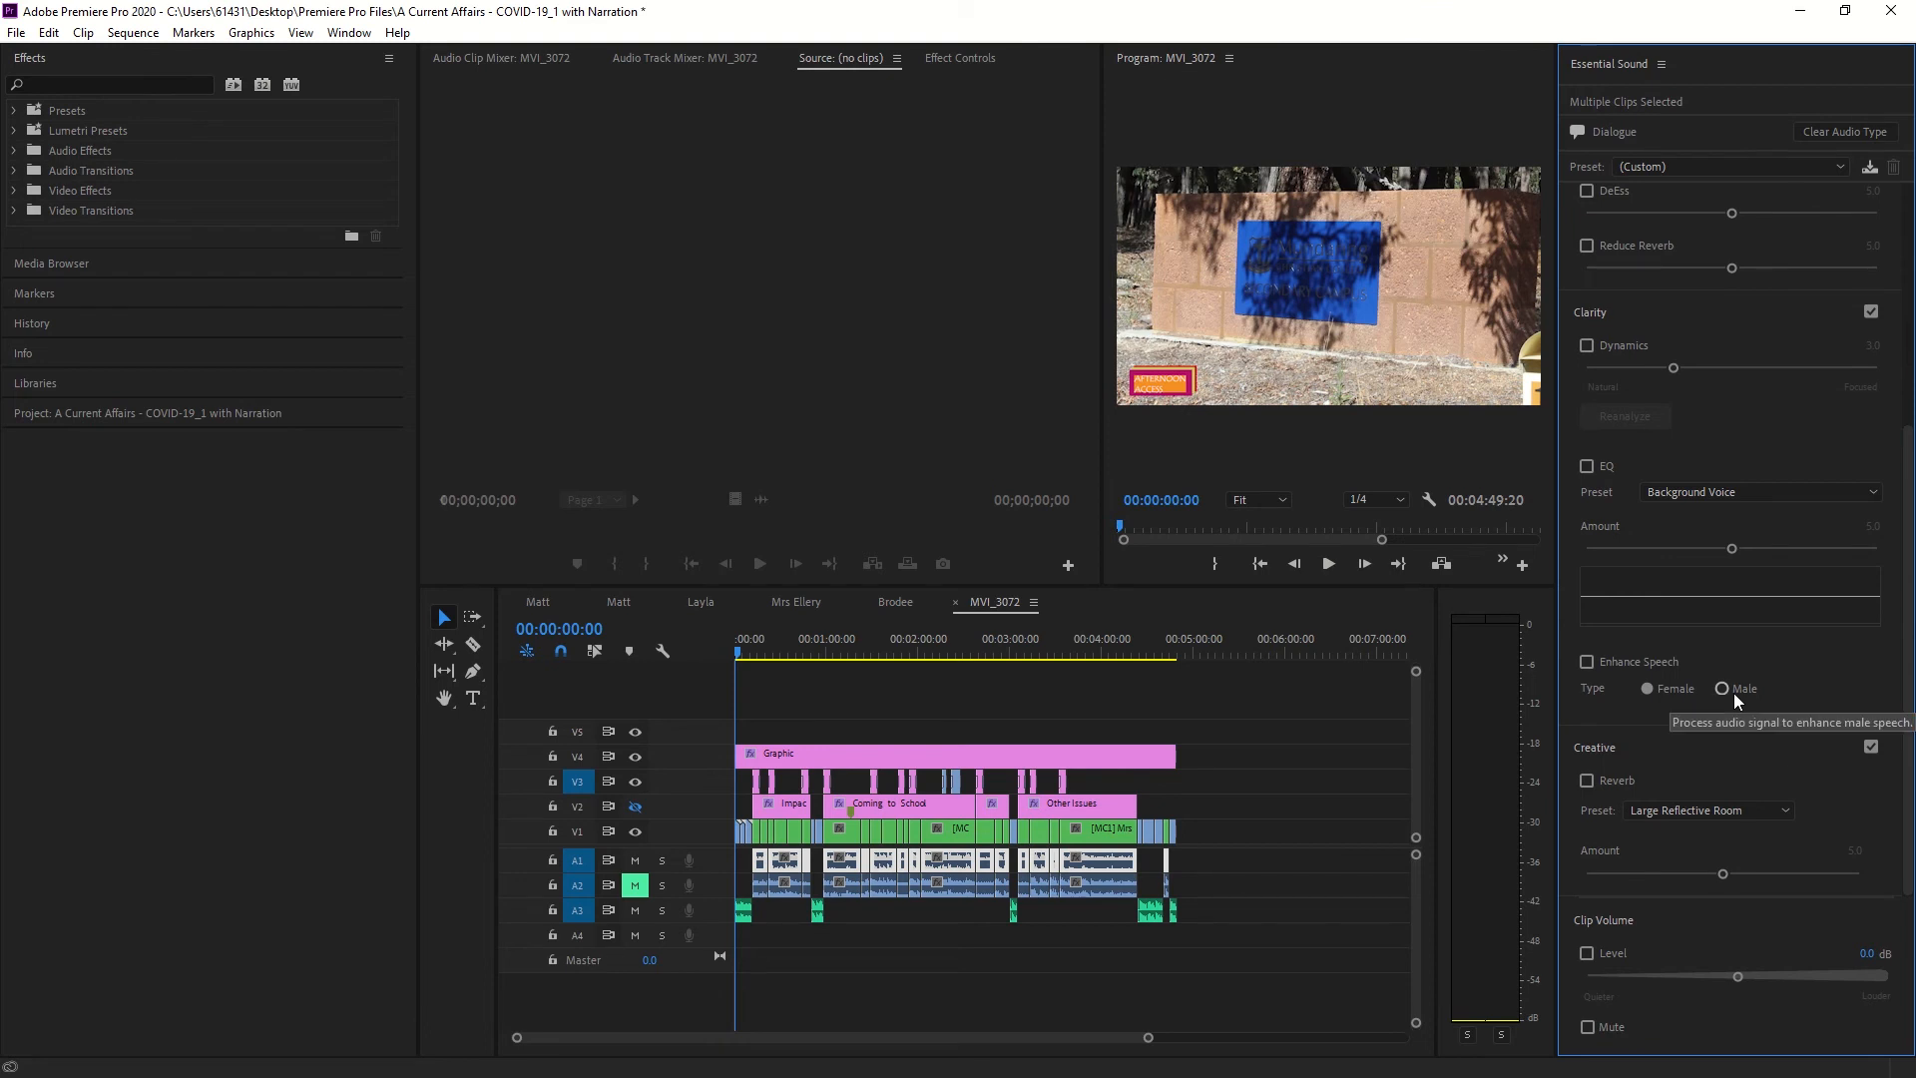
{"action": "left_click", "coordinate": [1746, 811]}
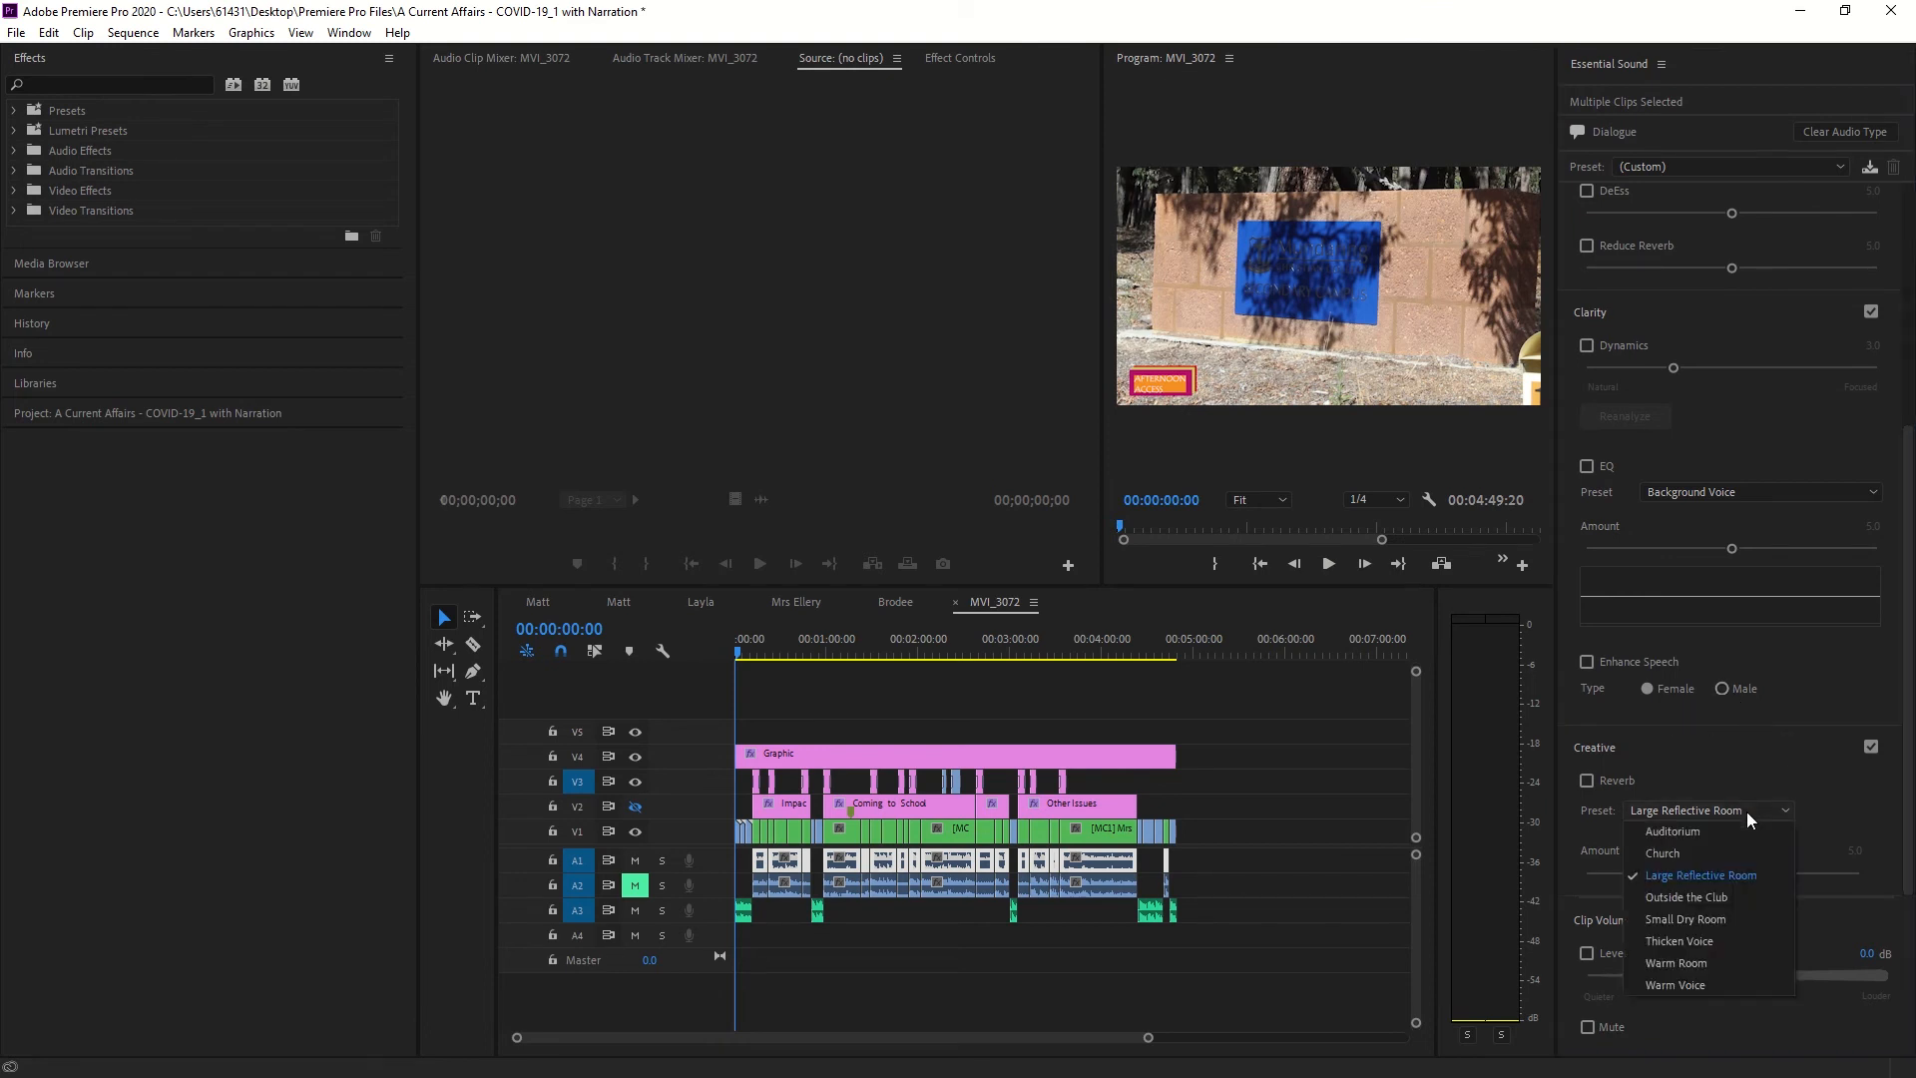
{"action": "left_click", "coordinate": [1732, 968]}
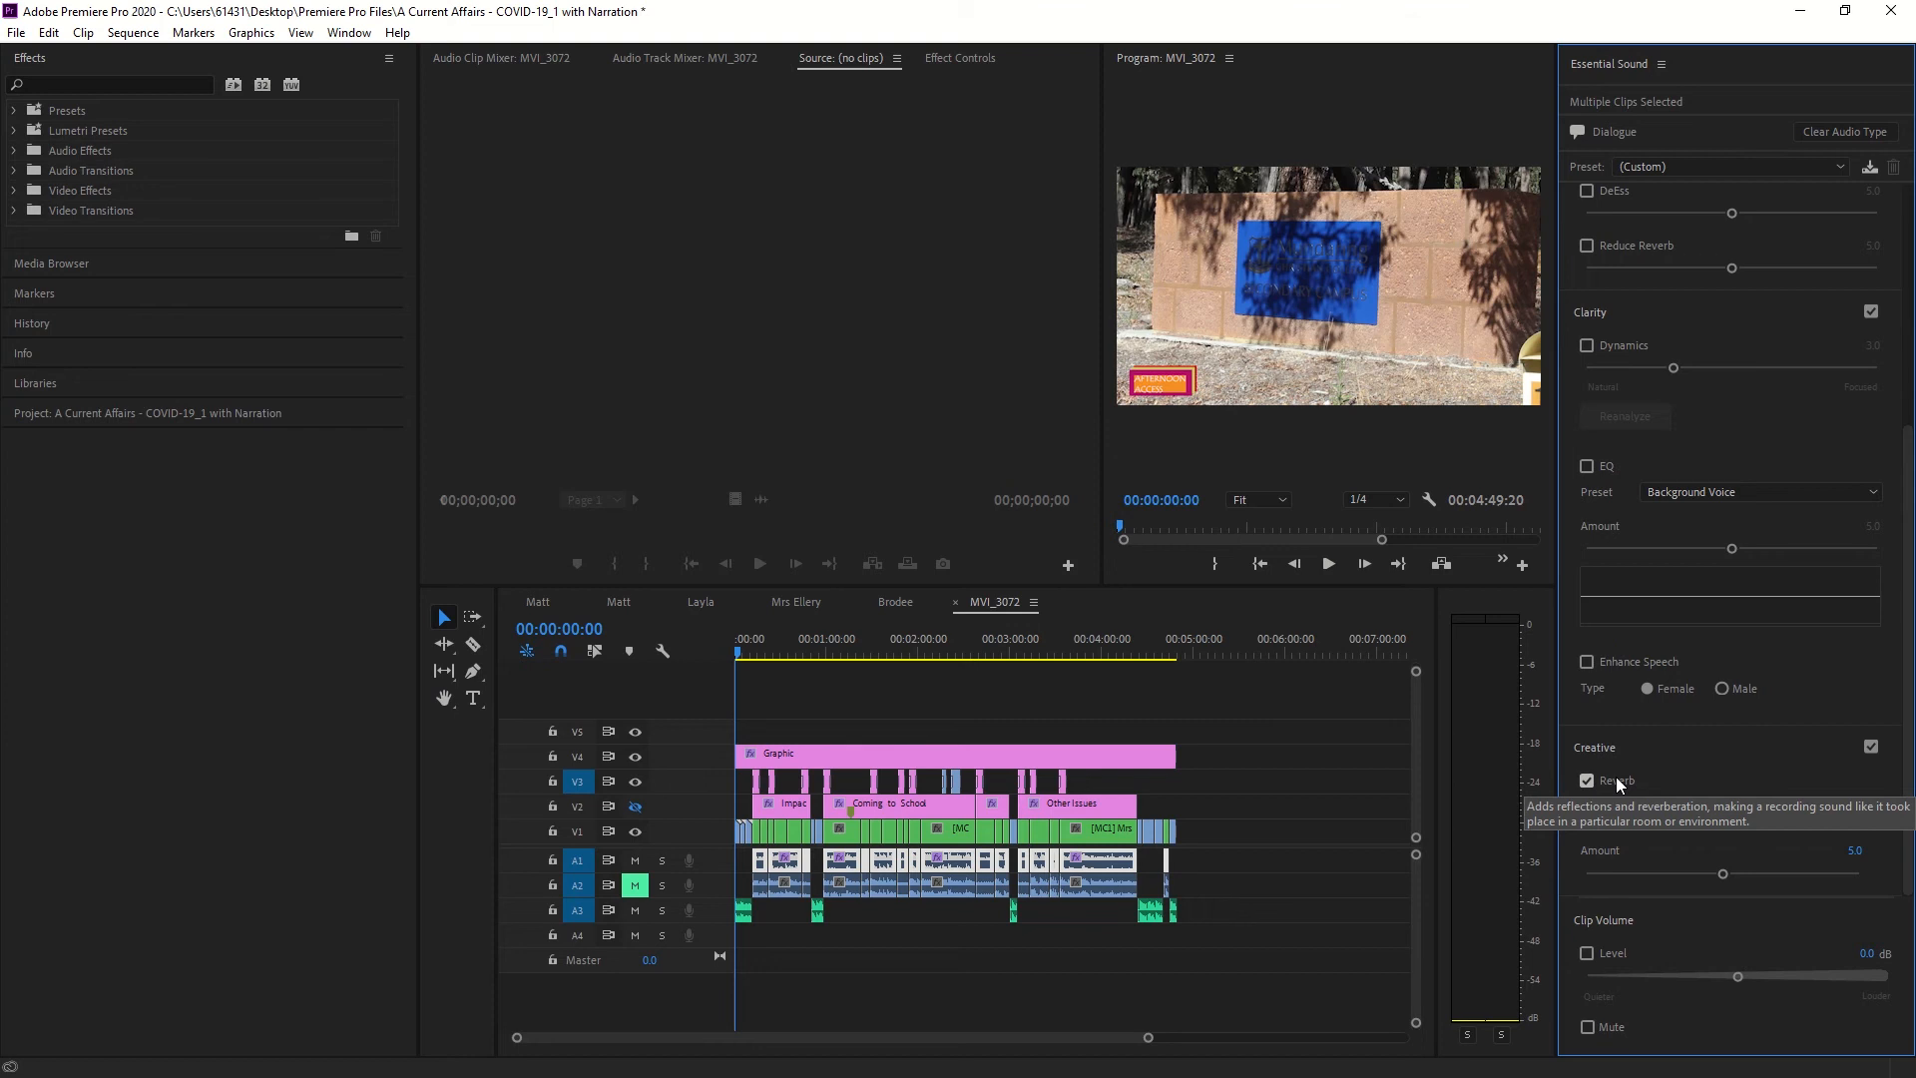
{"action": "left_click", "coordinate": [1617, 781]}
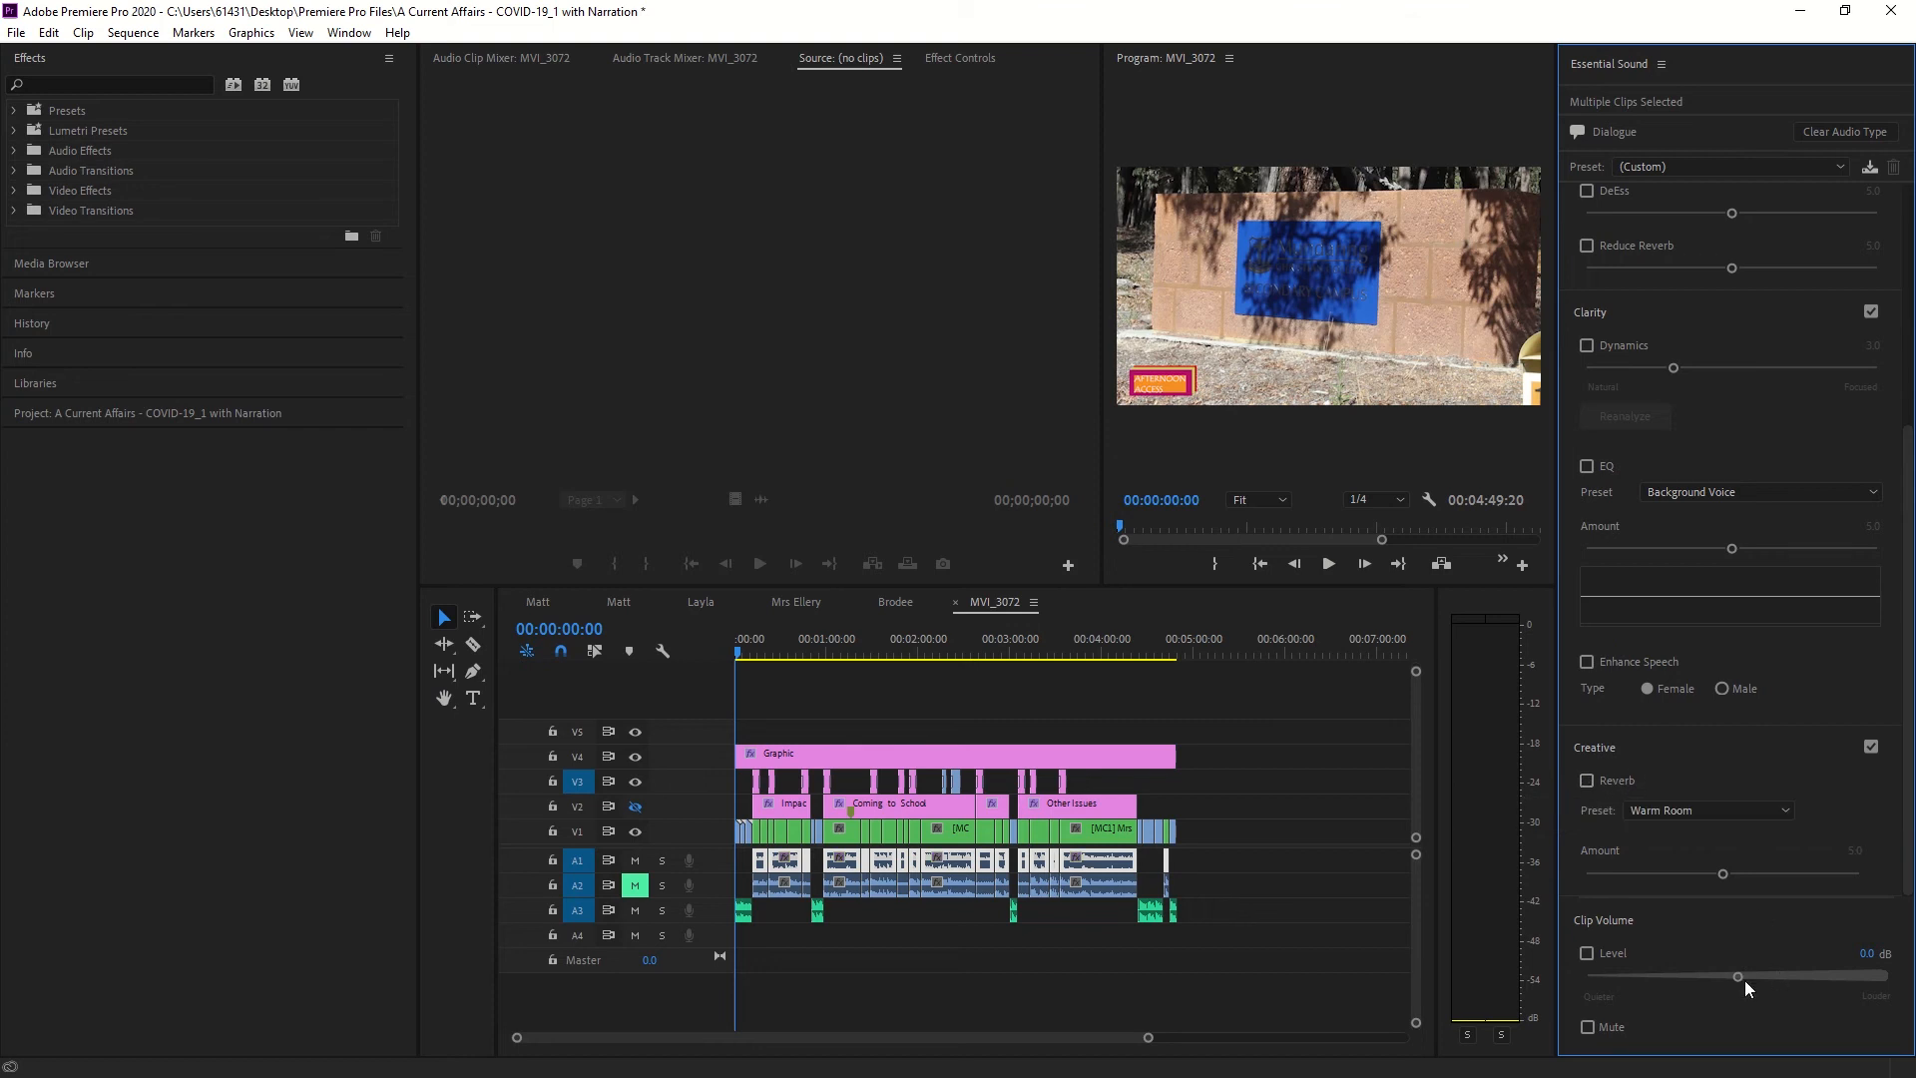
Raise the clip volume level of the A1 dialogue clips to 6.4 dB and auto-match their loudness.
{"action": "left_click_drag", "start_coordinate": [1746, 981], "coordinate": [1843, 983]}
{"action": "scroll", "coordinate": [1769, 596], "scroll_direction": "up", "scroll_amount": 4}
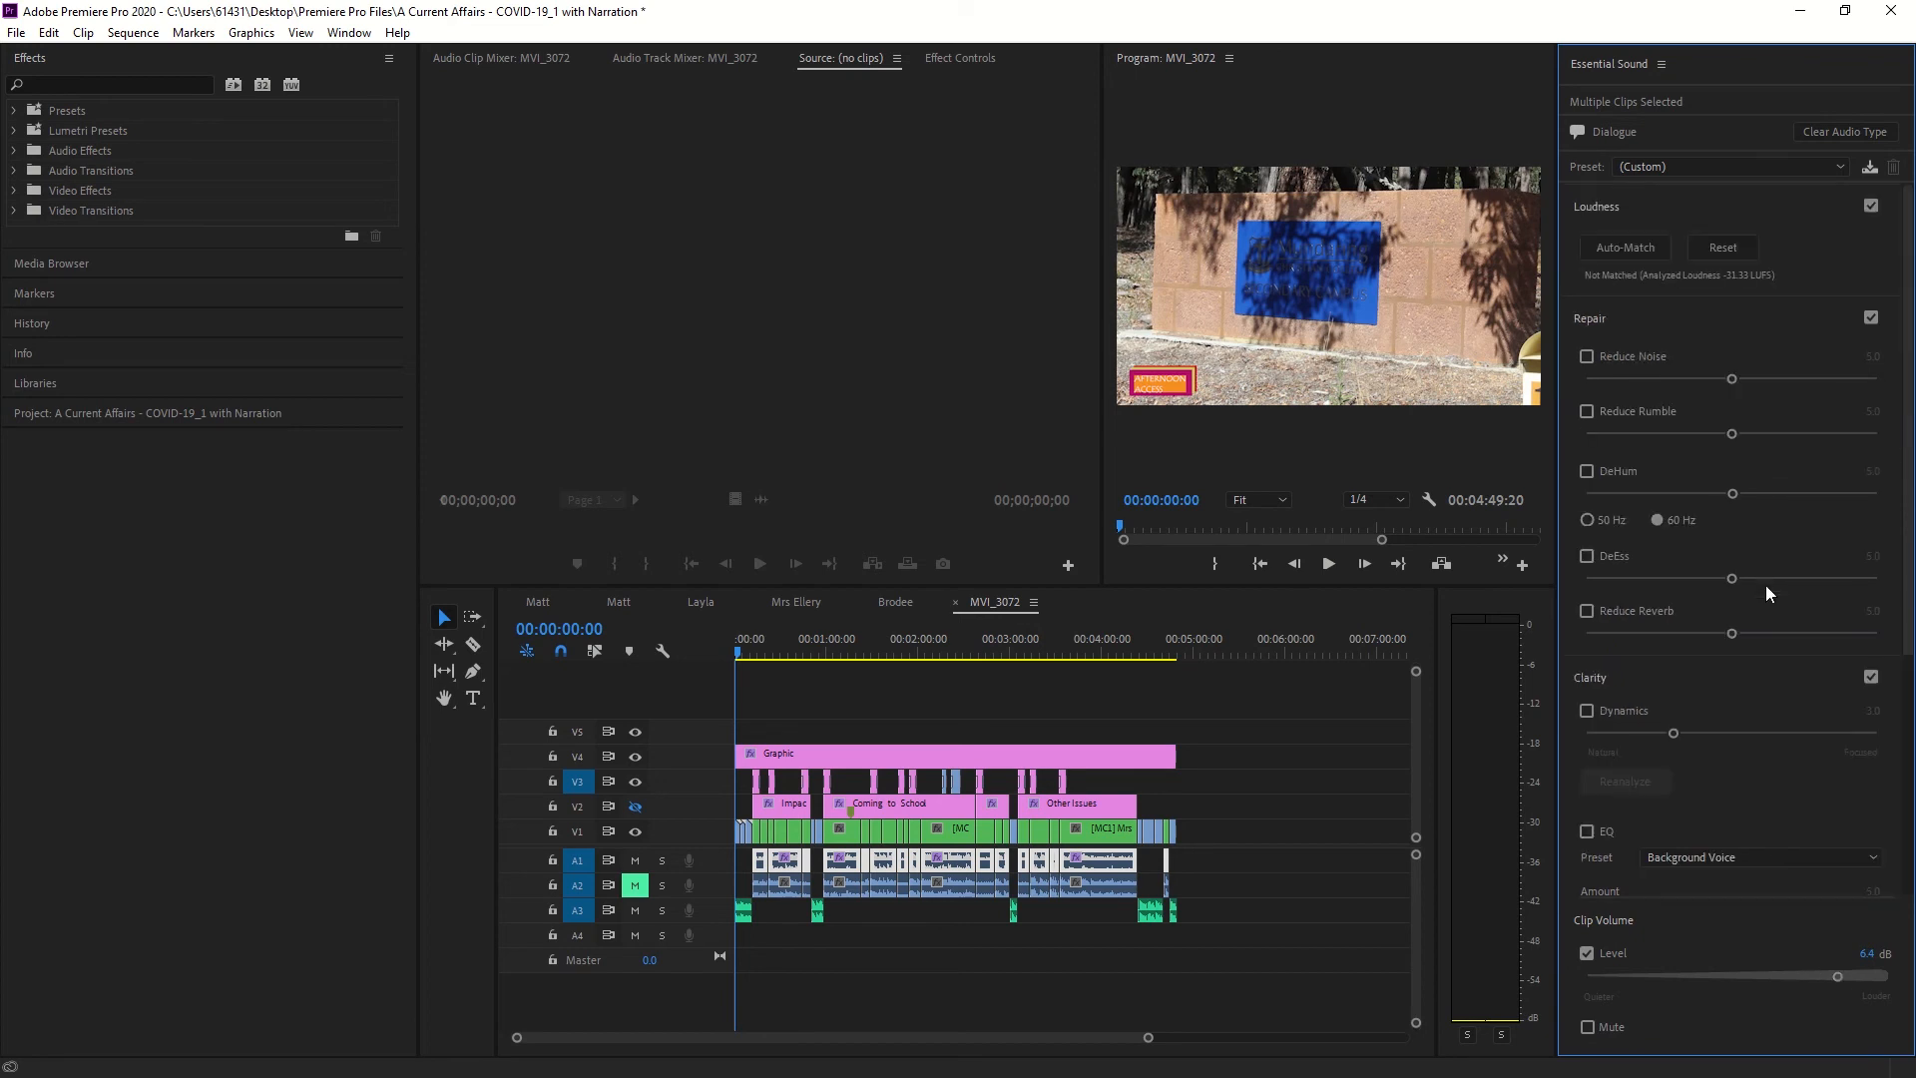
{"action": "left_click", "coordinate": [1620, 248]}
{"action": "scroll", "coordinate": [1780, 684], "scroll_direction": "down", "scroll_amount": 5}
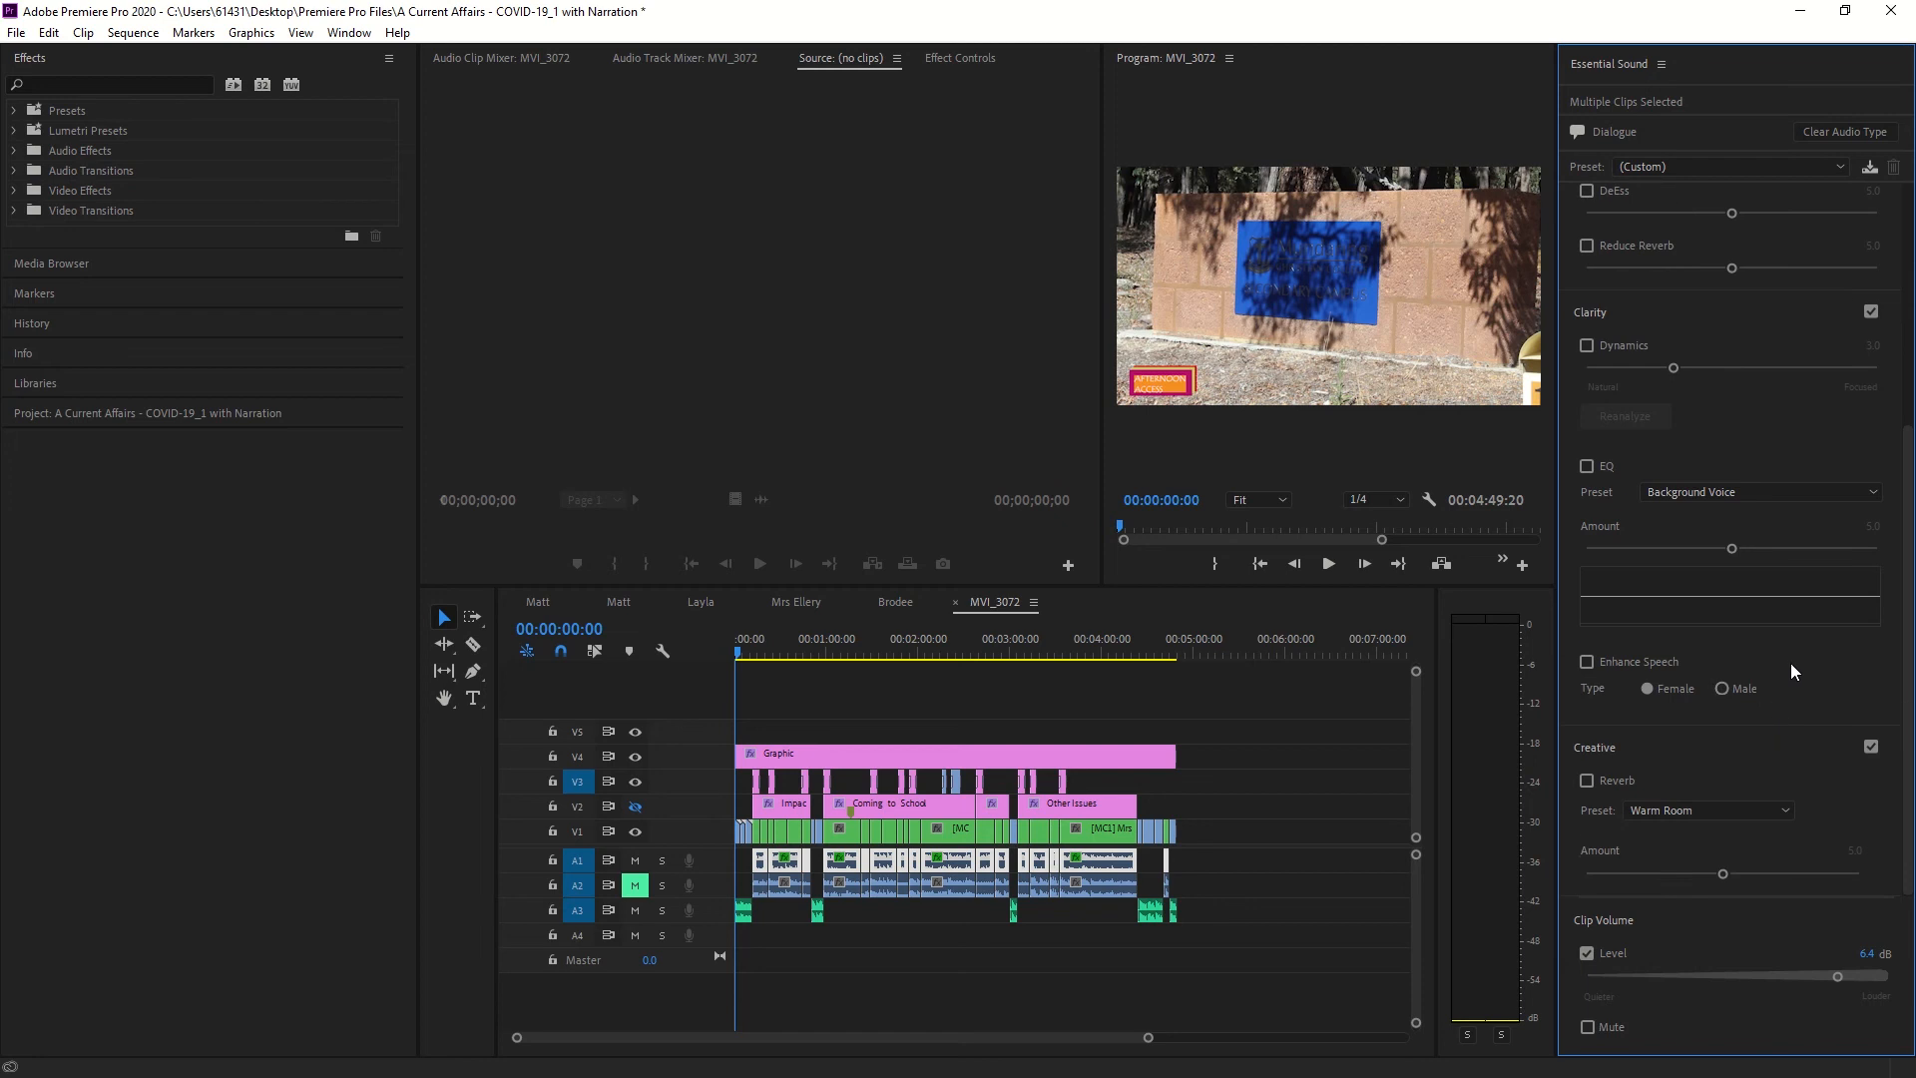
{"action": "scroll", "coordinate": [1771, 718], "scroll_direction": "up", "scroll_amount": 5}
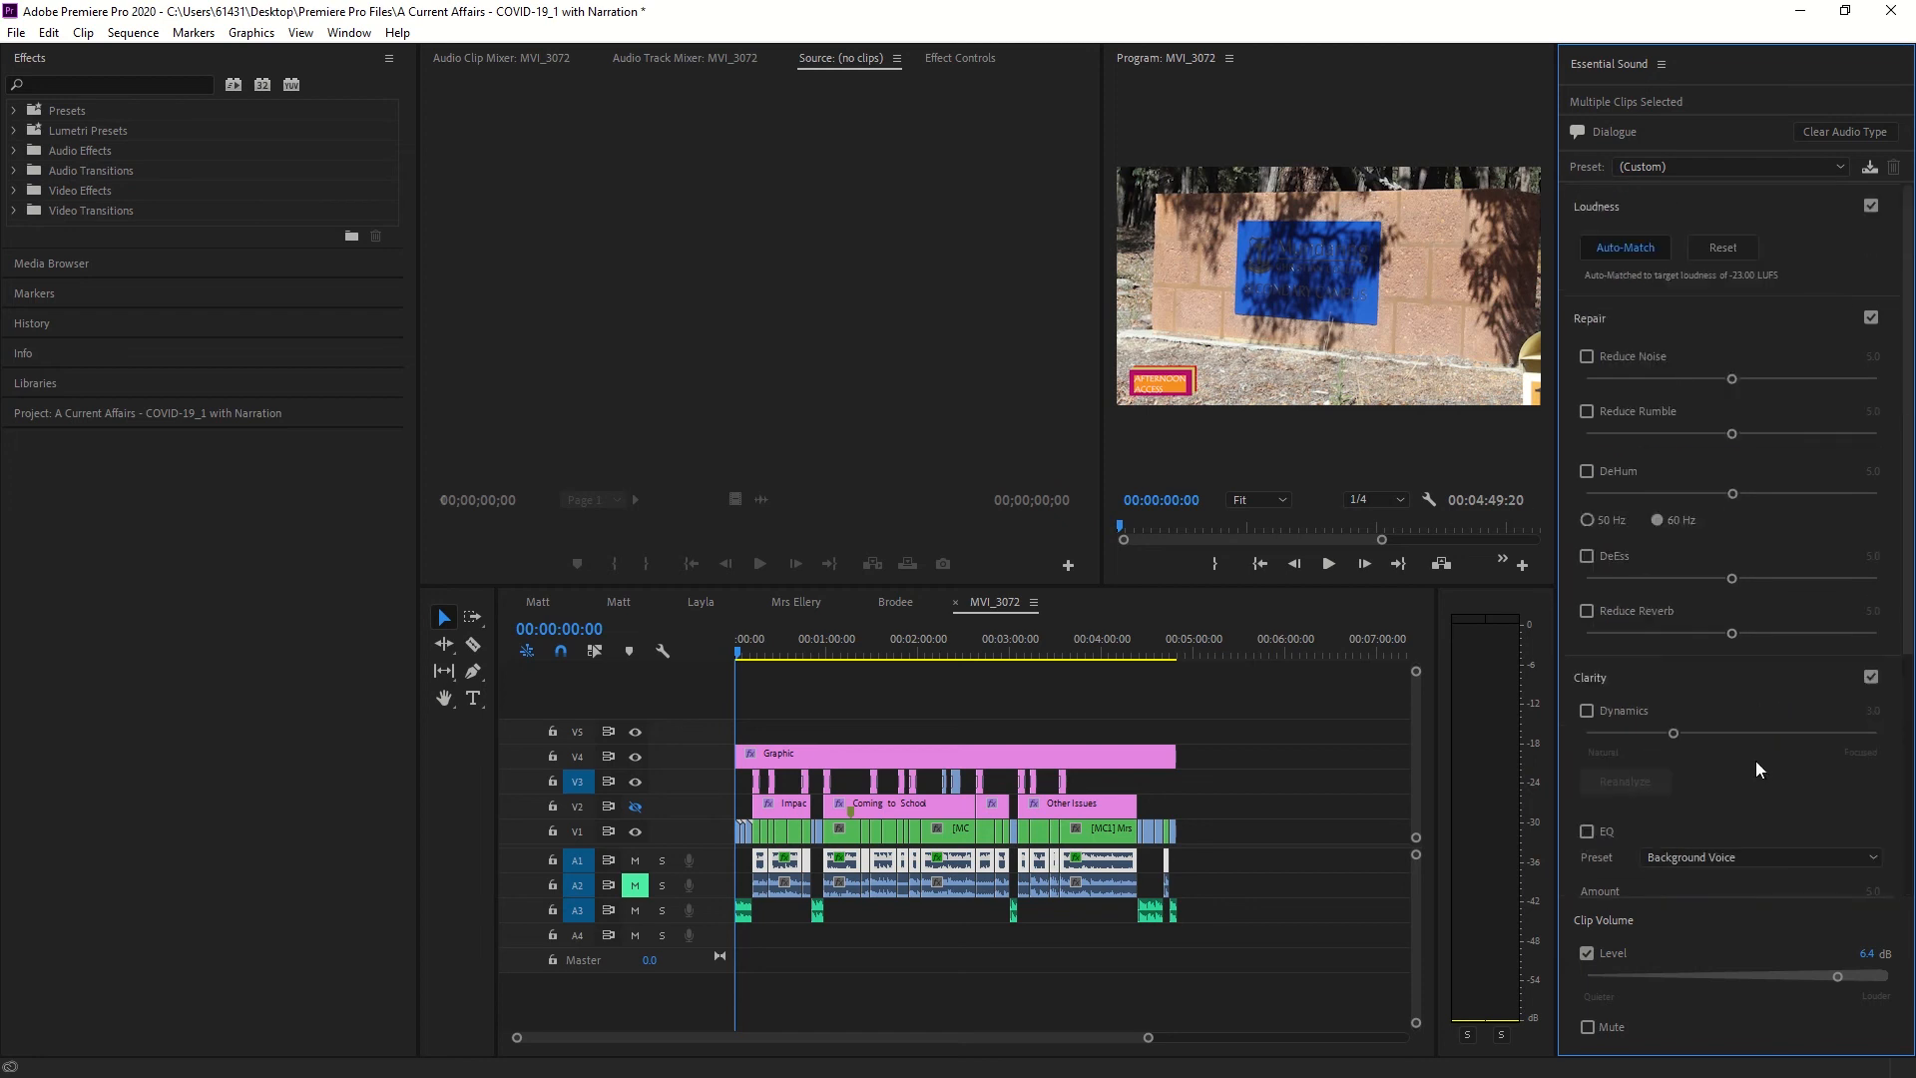
{"action": "left_click", "coordinate": [1279, 924]}
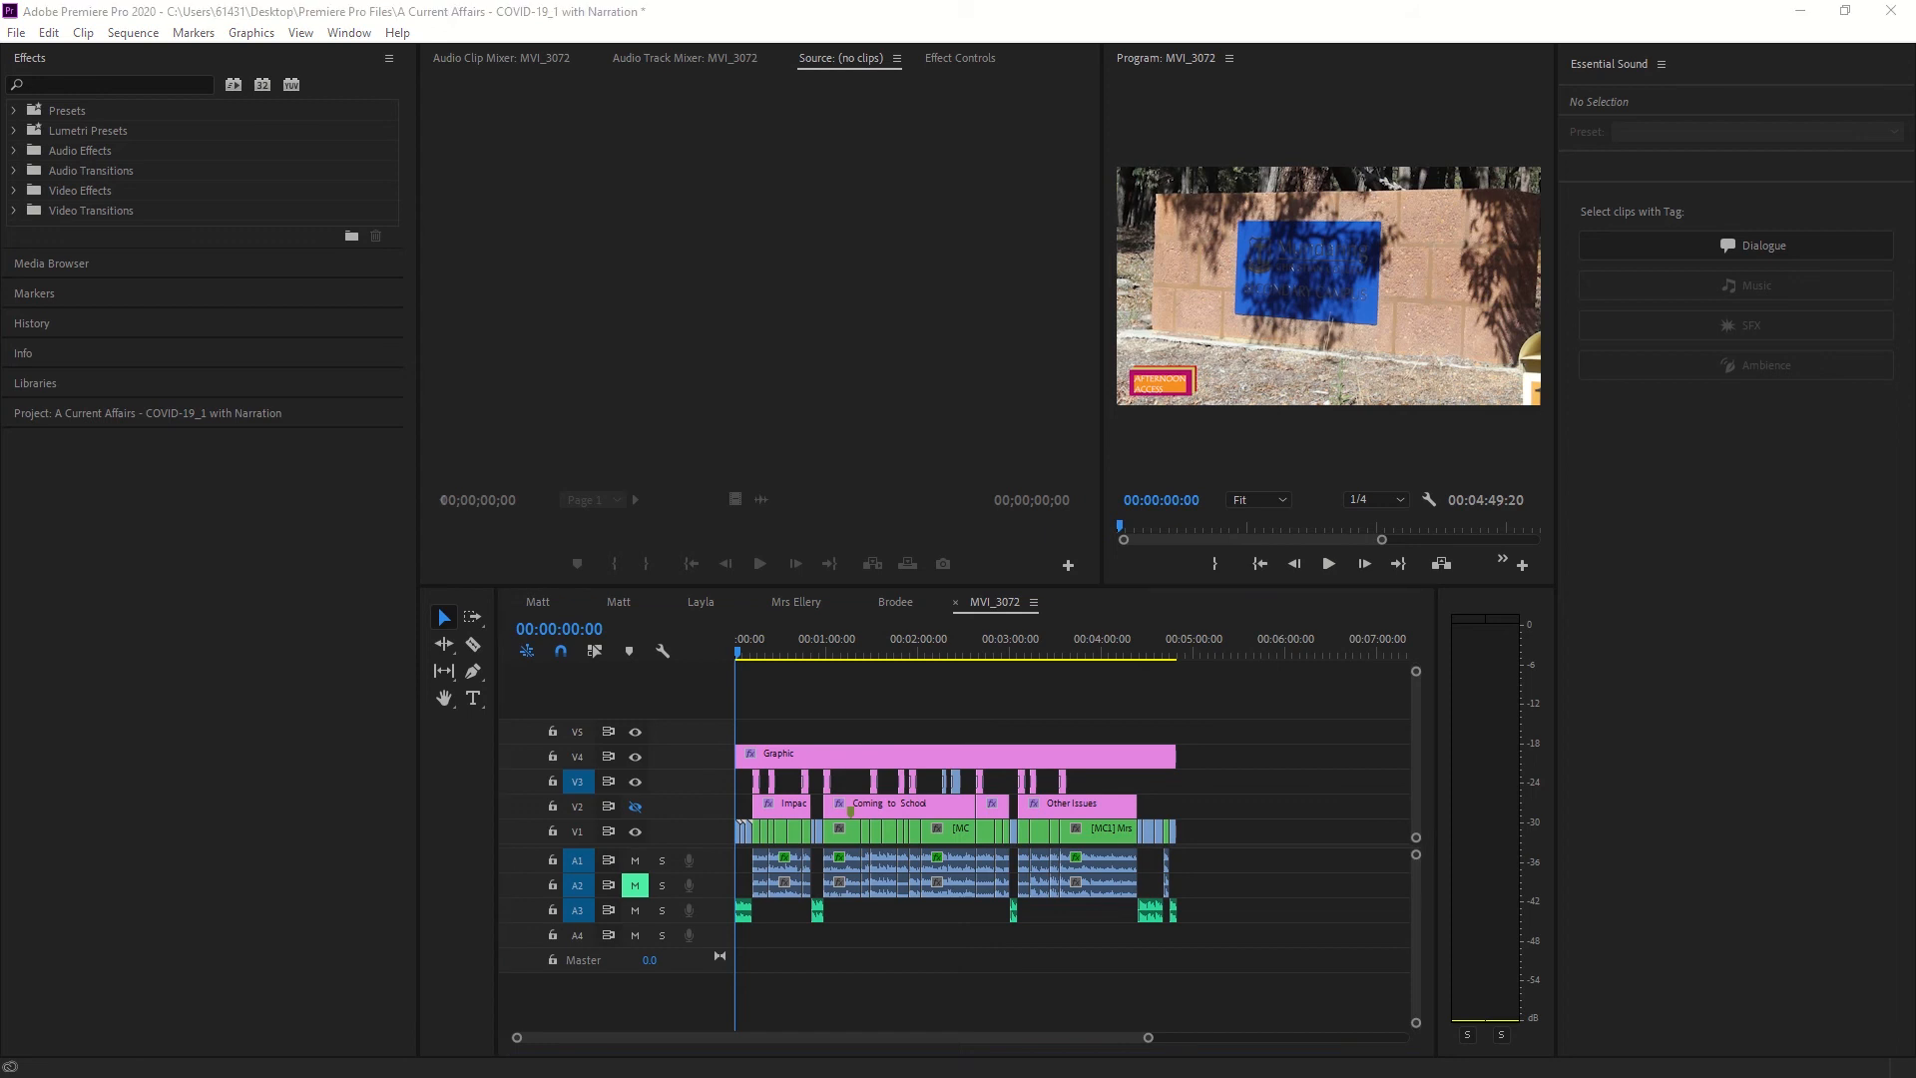
Switch to the Chrome browser, search for purple planet in a new tab, and open the Purple Planet Music site.
{"action": "key", "text": "alt+Tab"}
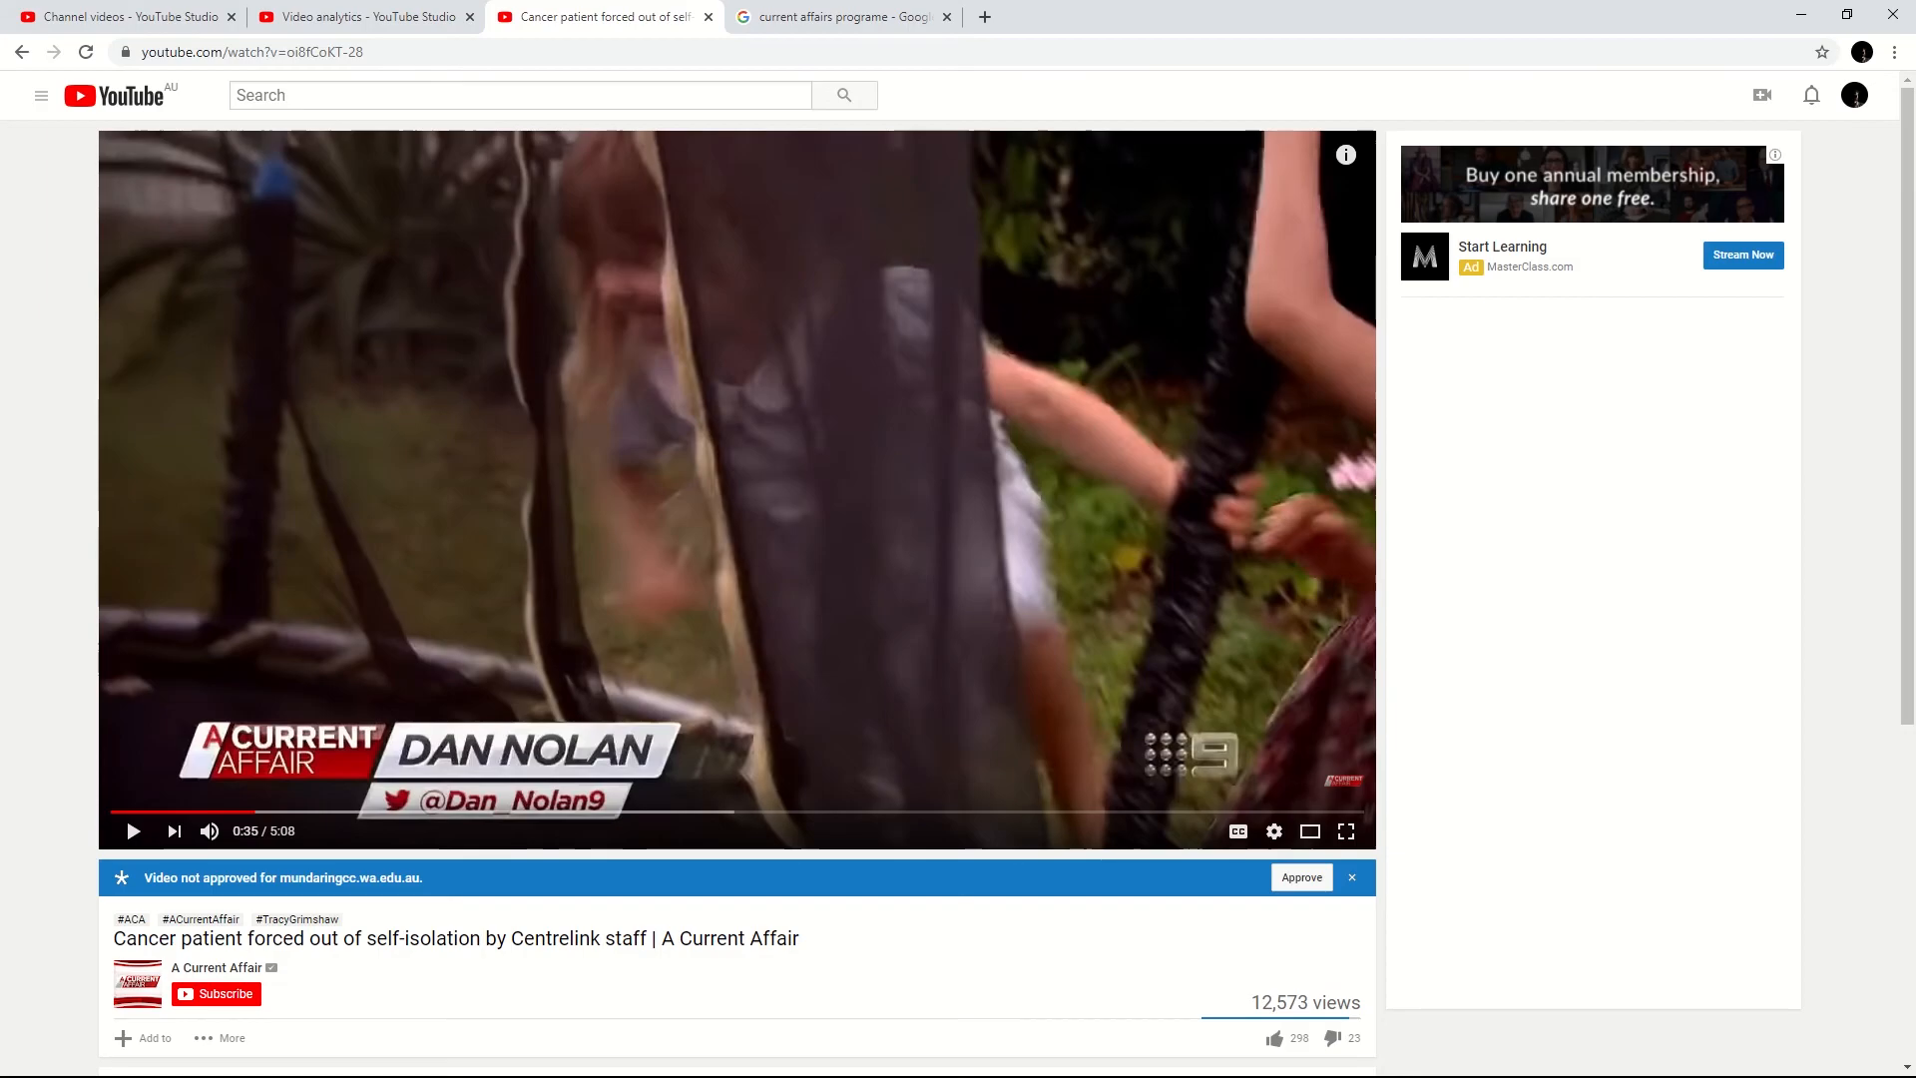
{"action": "left_click", "coordinate": [984, 10]}
{"action": "type", "text": "pu"}
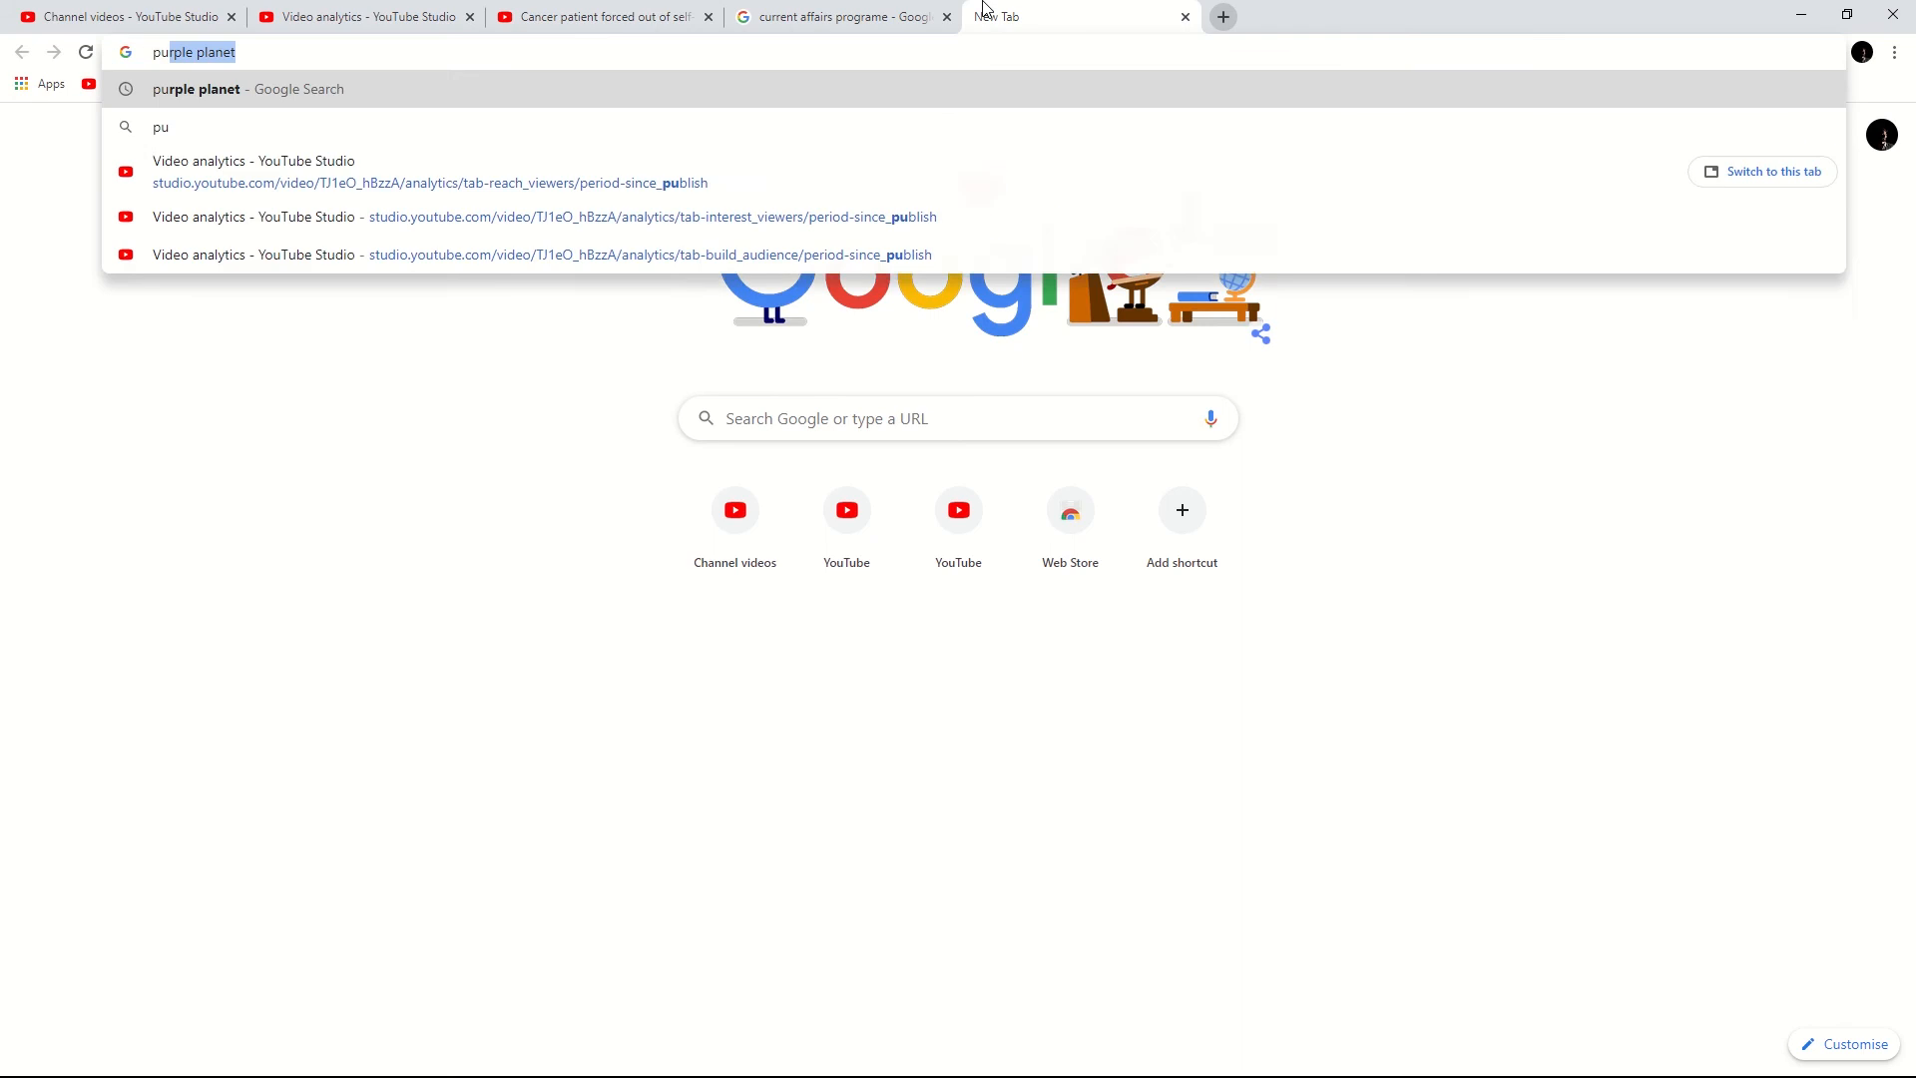
{"action": "key", "text": "Return"}
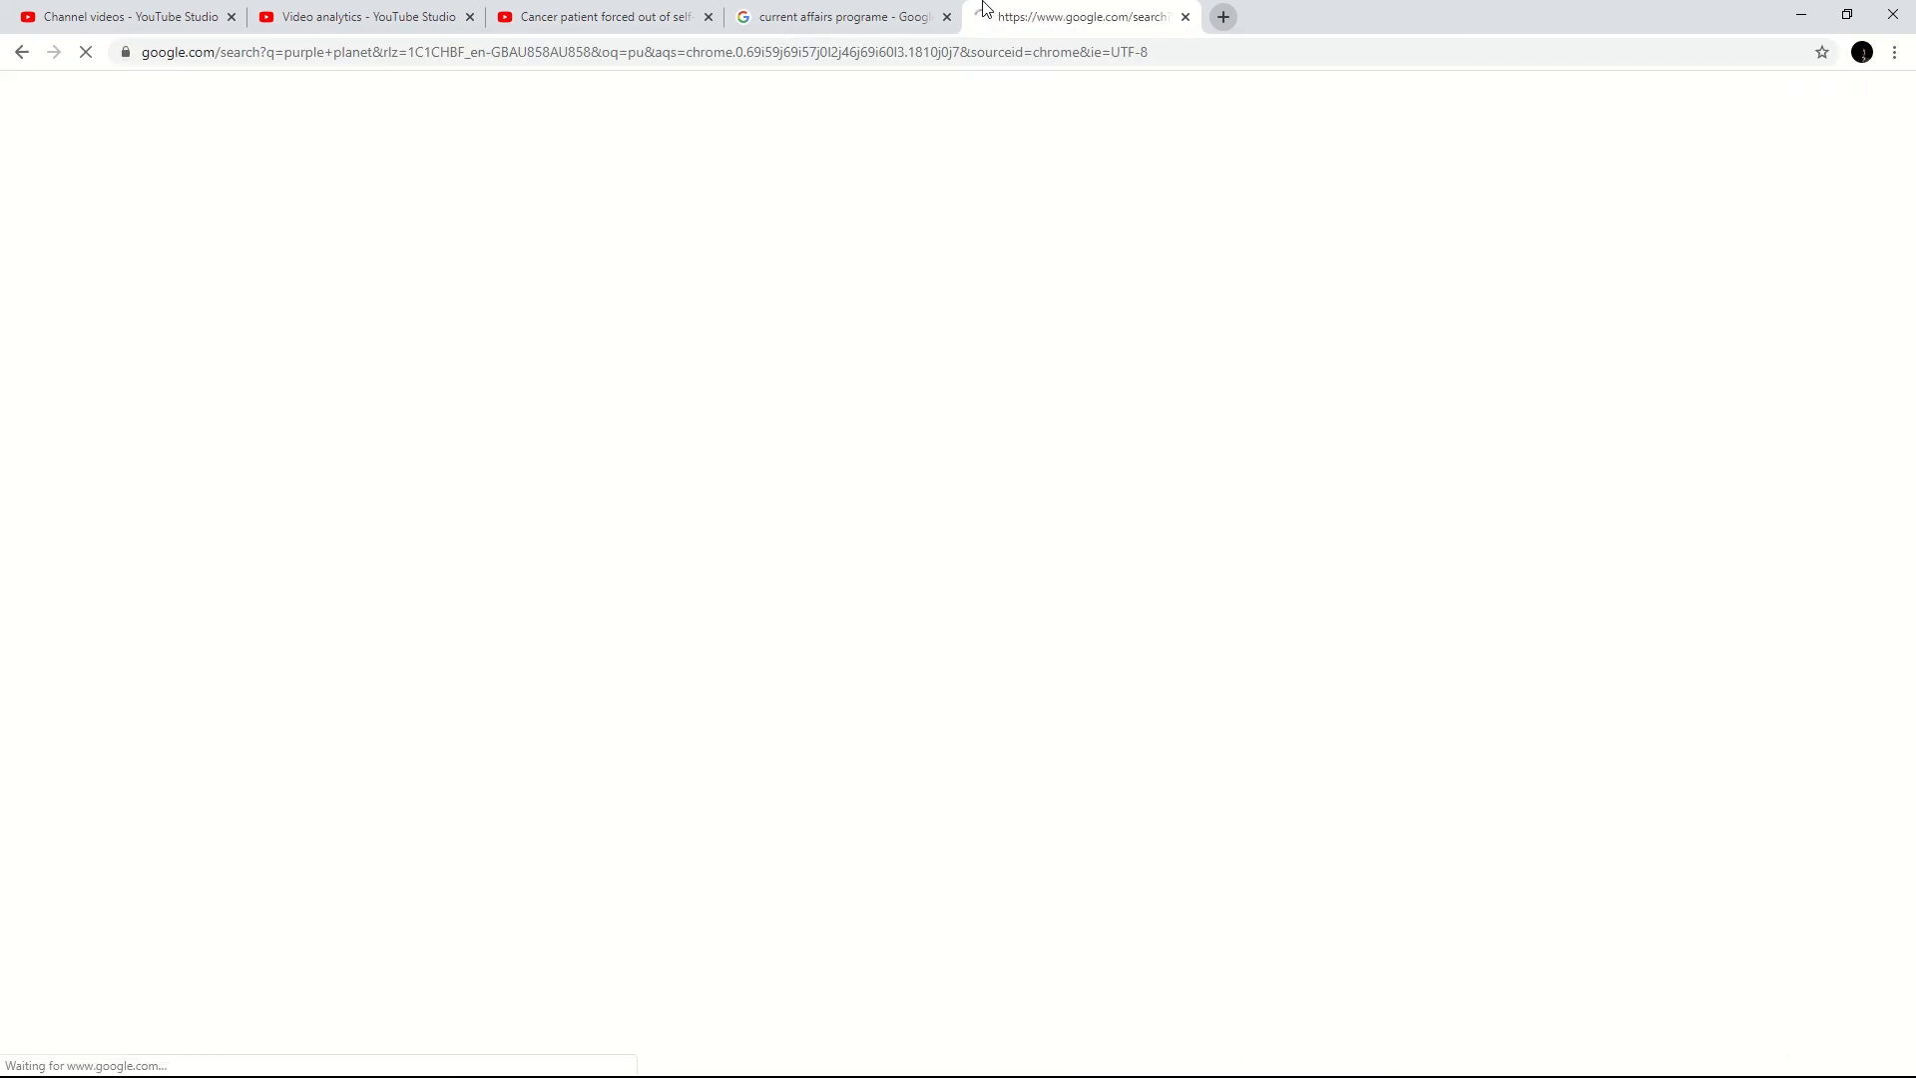
{"action": "left_click", "coordinate": [415, 286]}
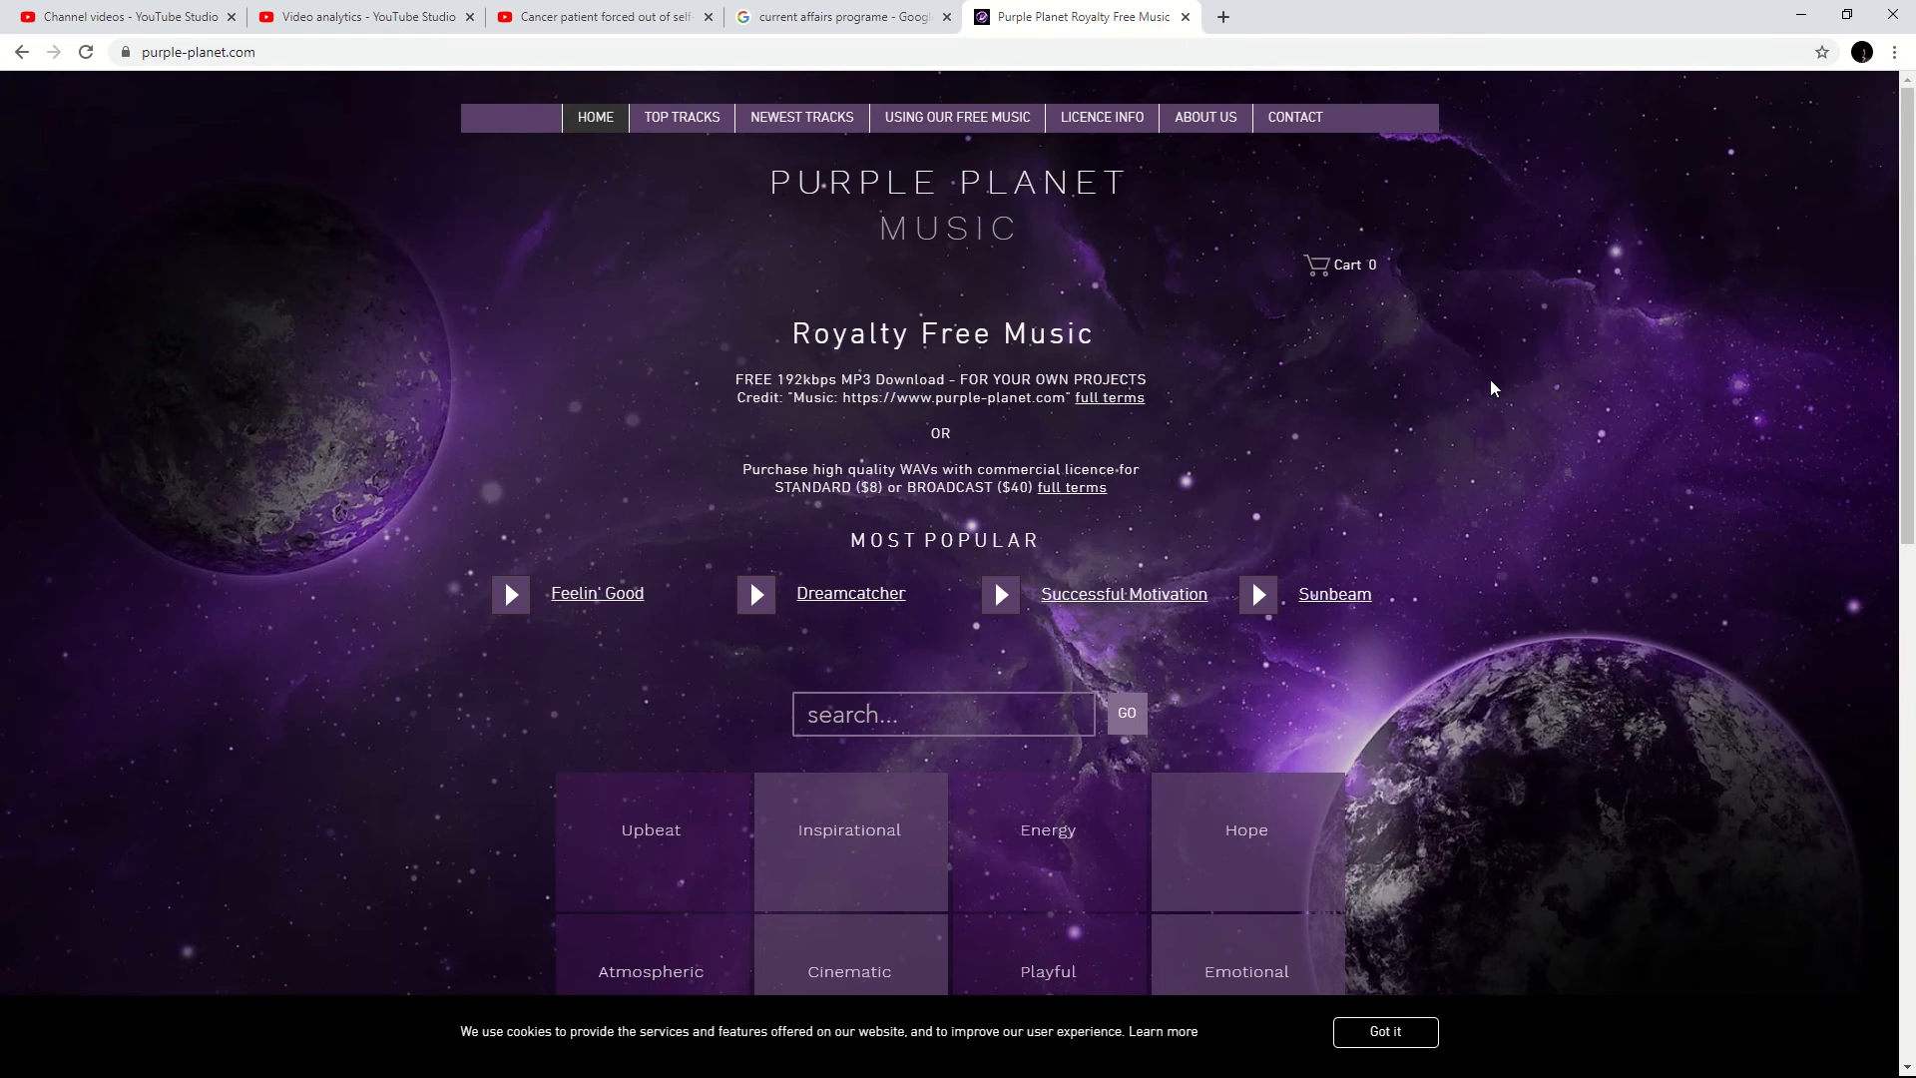
Open the Emotional music category on Purple Planet, browse its tracks and preview Redemption.
{"action": "scroll", "coordinate": [1537, 321], "scroll_direction": "down", "scroll_amount": 6}
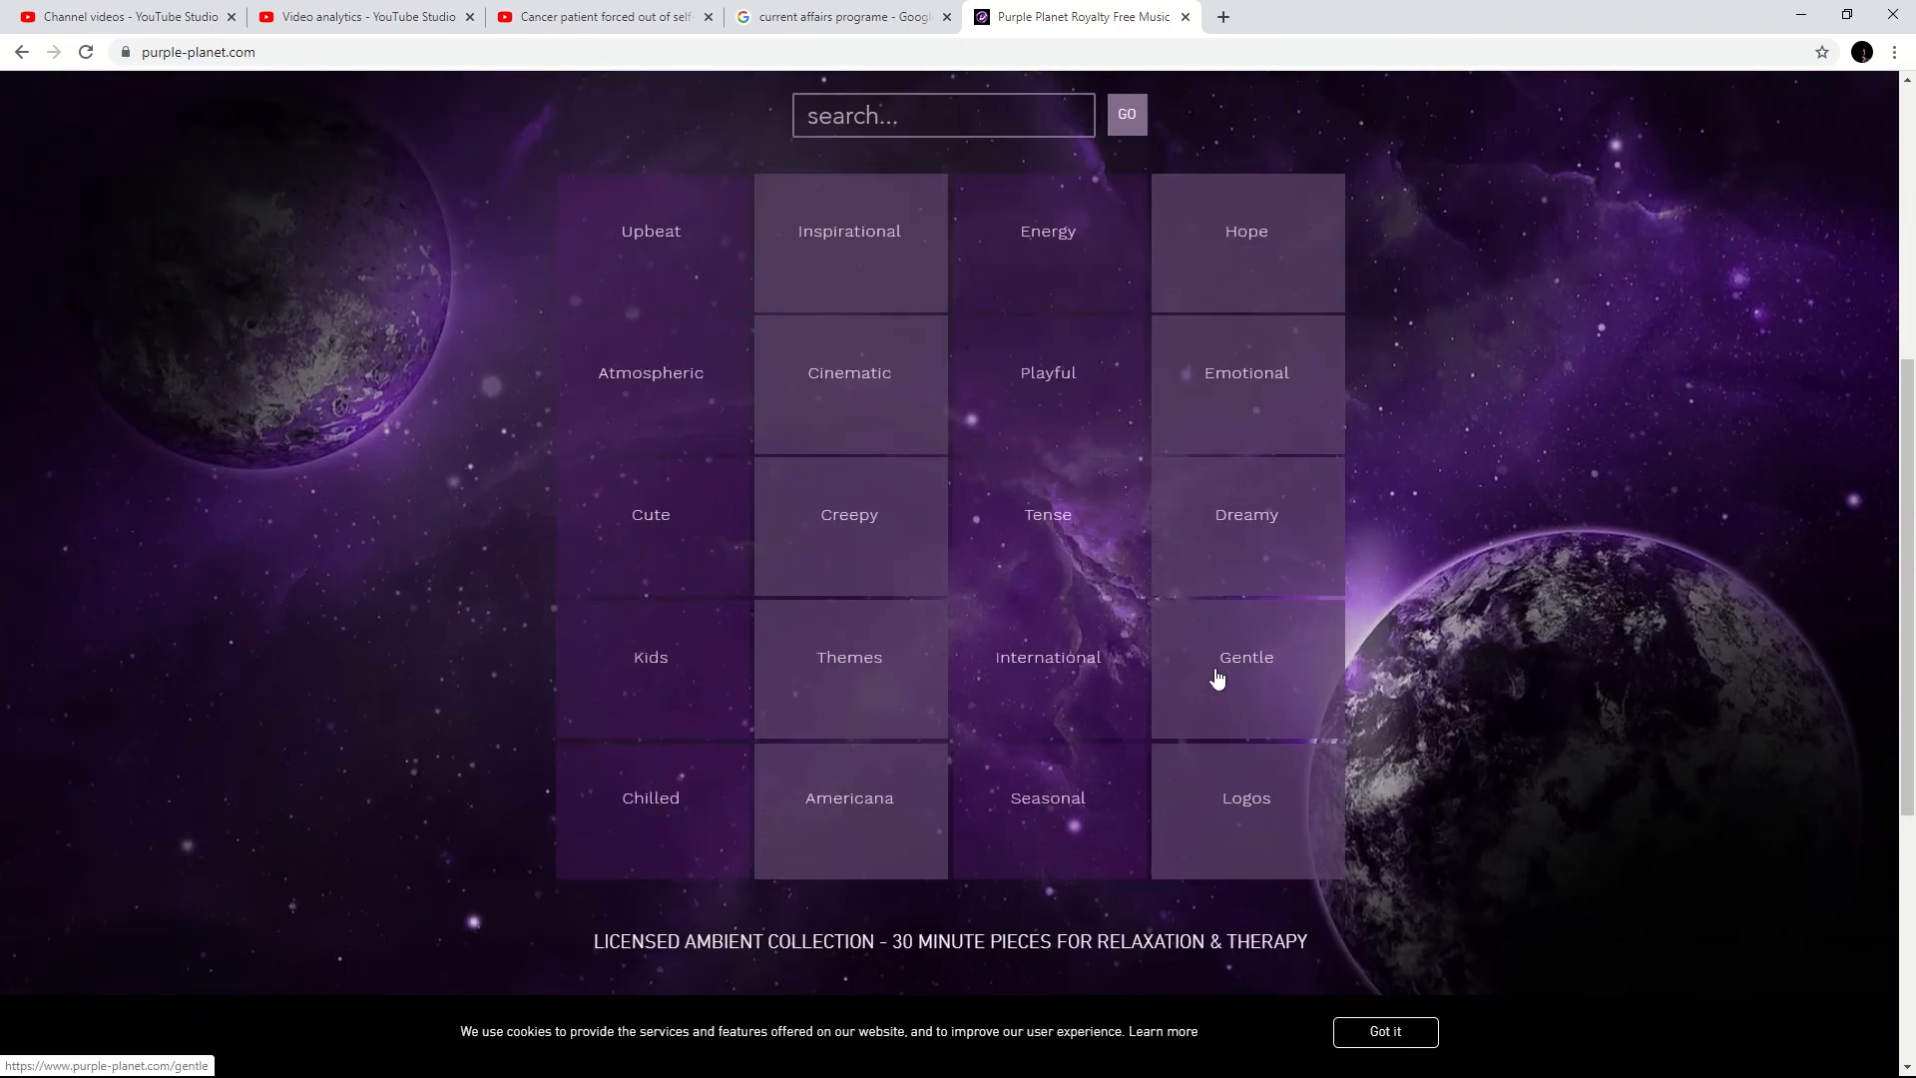
{"action": "left_click", "coordinate": [1251, 374]}
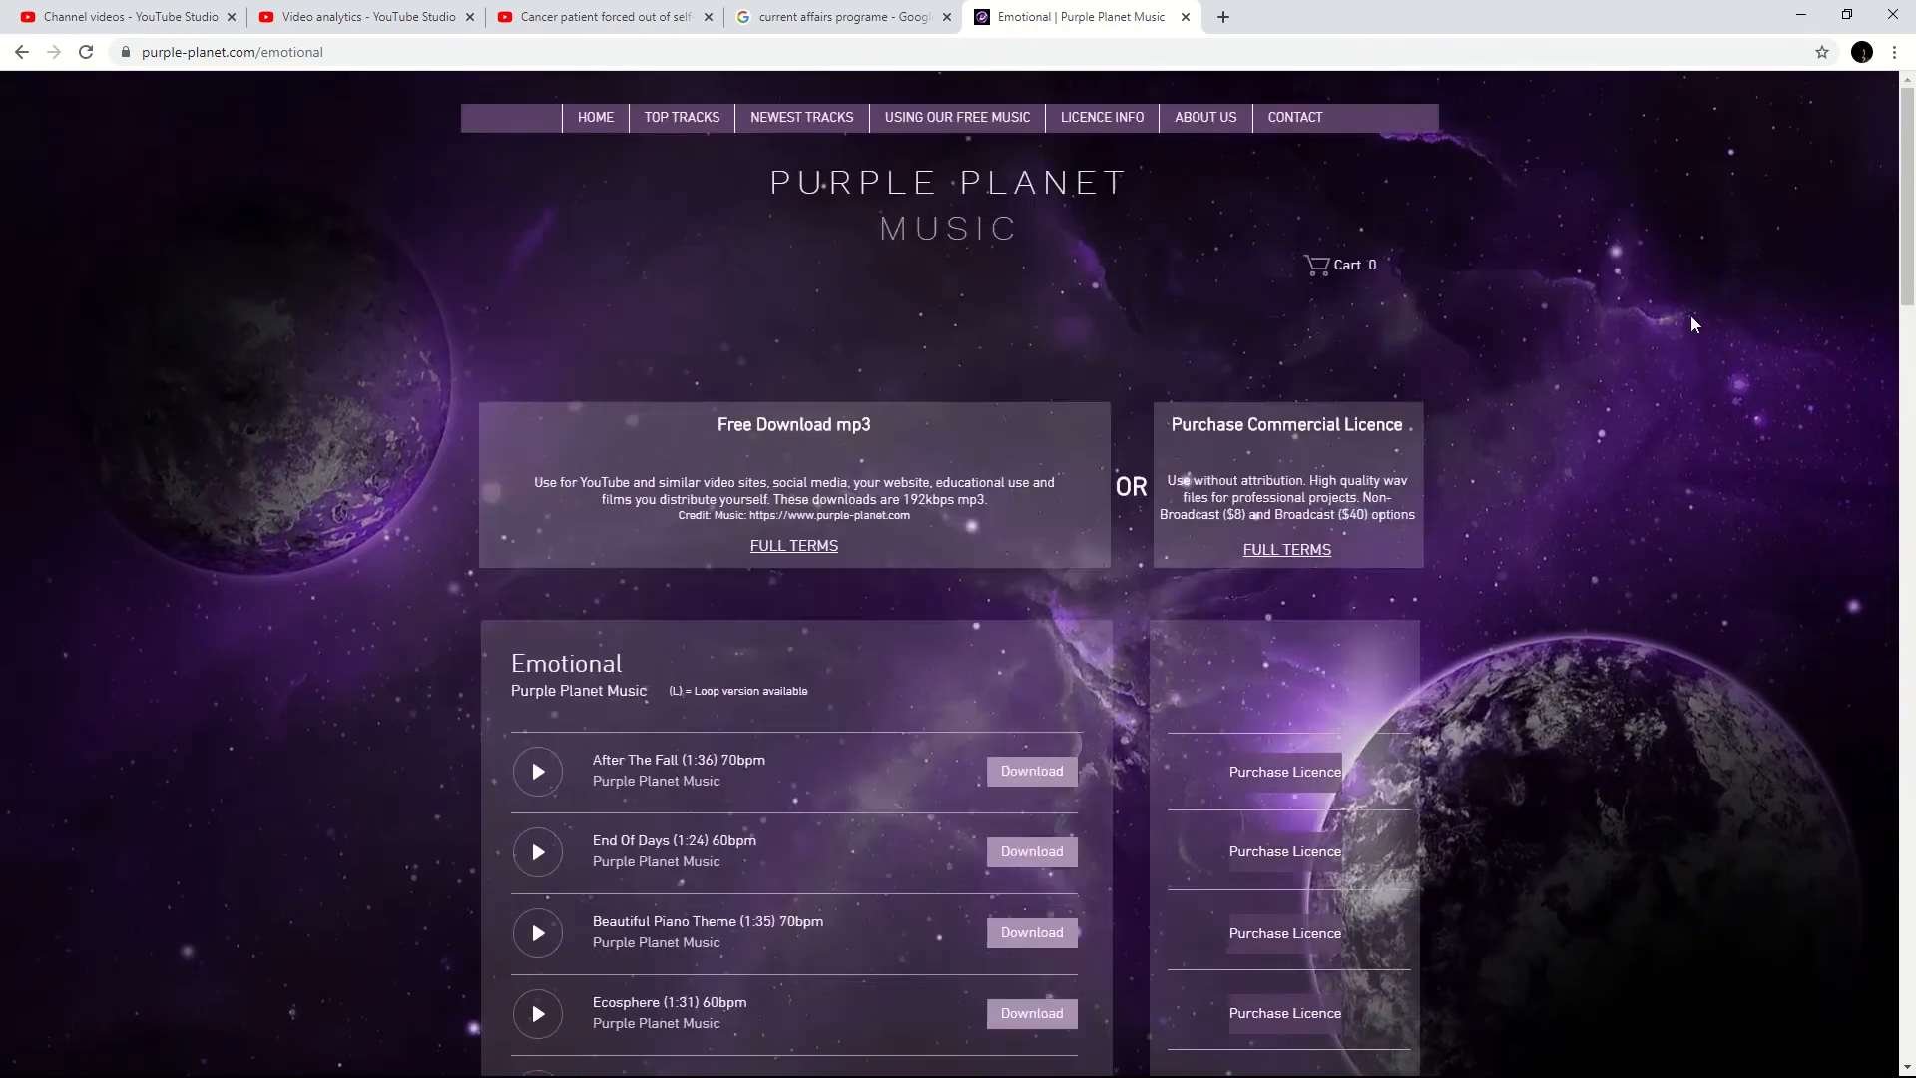
{"action": "scroll", "coordinate": [1690, 316], "scroll_direction": "down", "scroll_amount": 3}
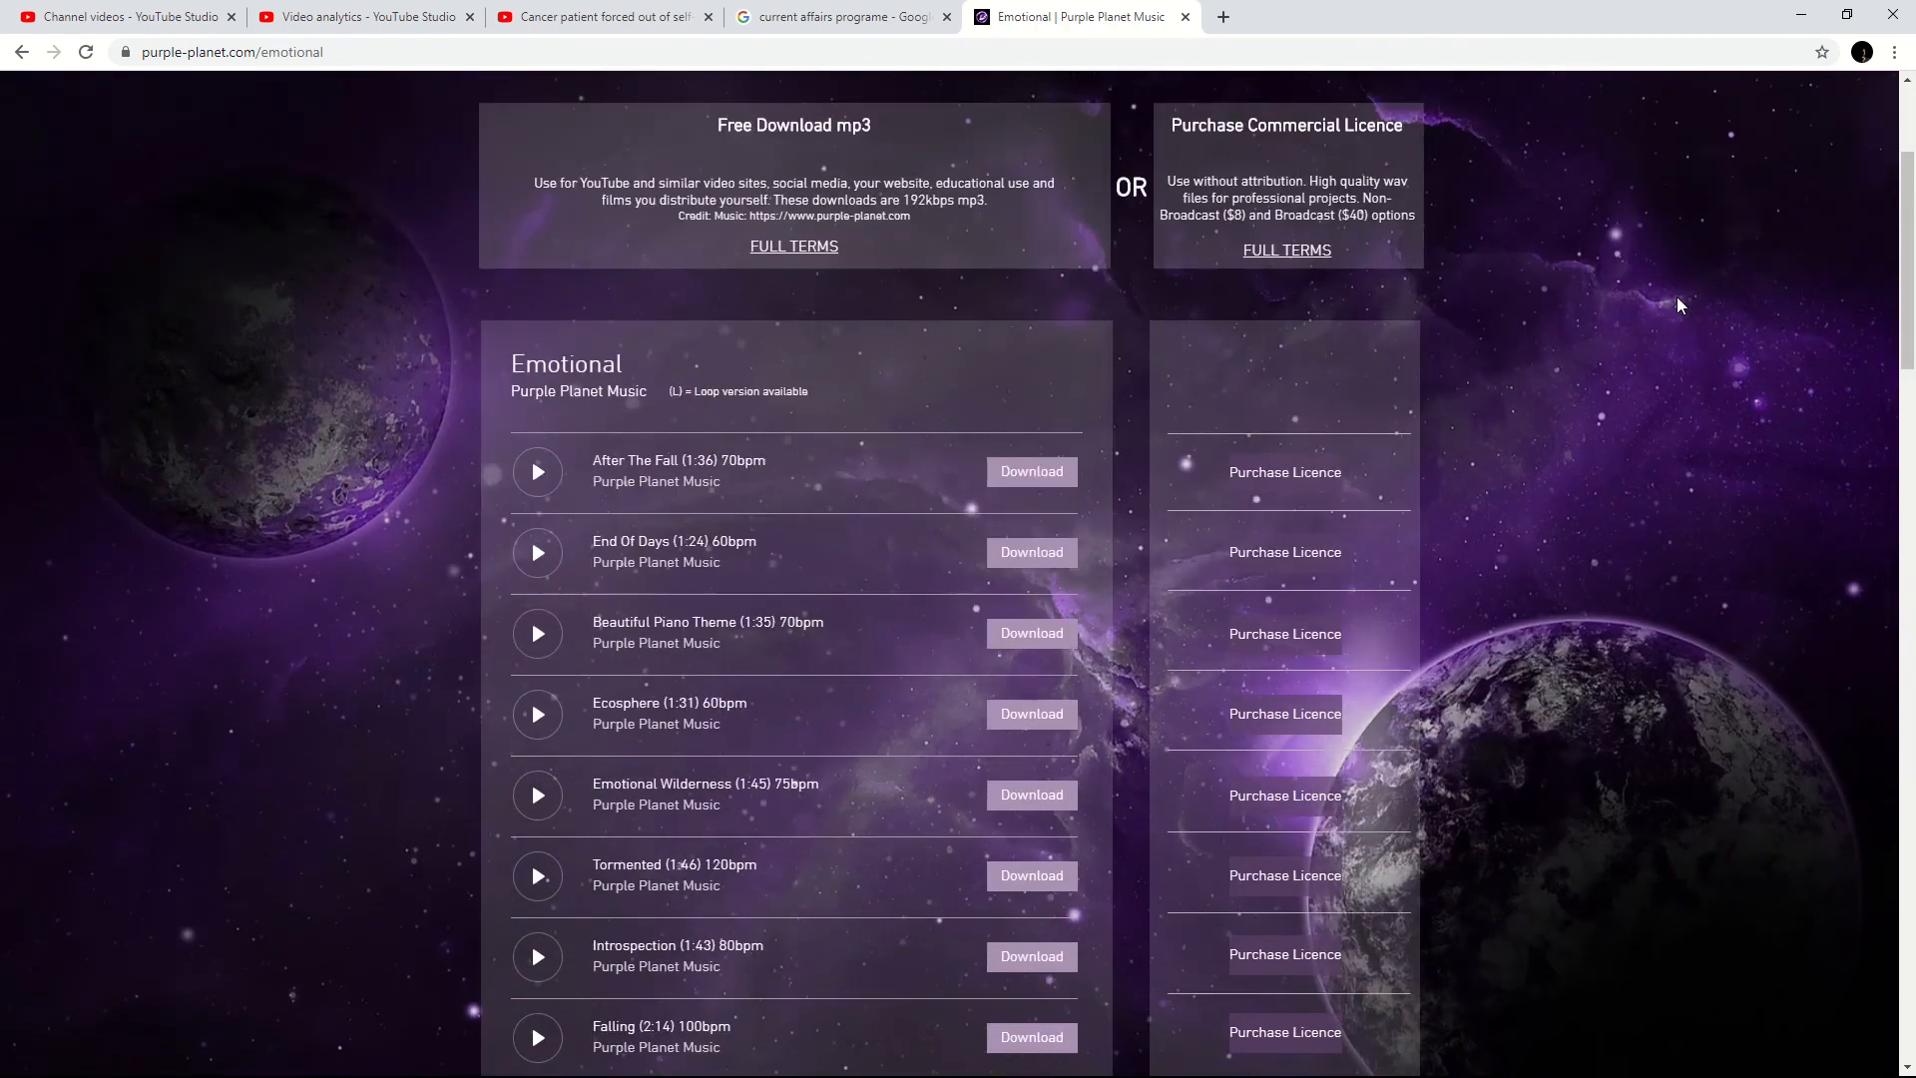
{"action": "scroll", "coordinate": [1678, 298], "scroll_direction": "down", "scroll_amount": 4}
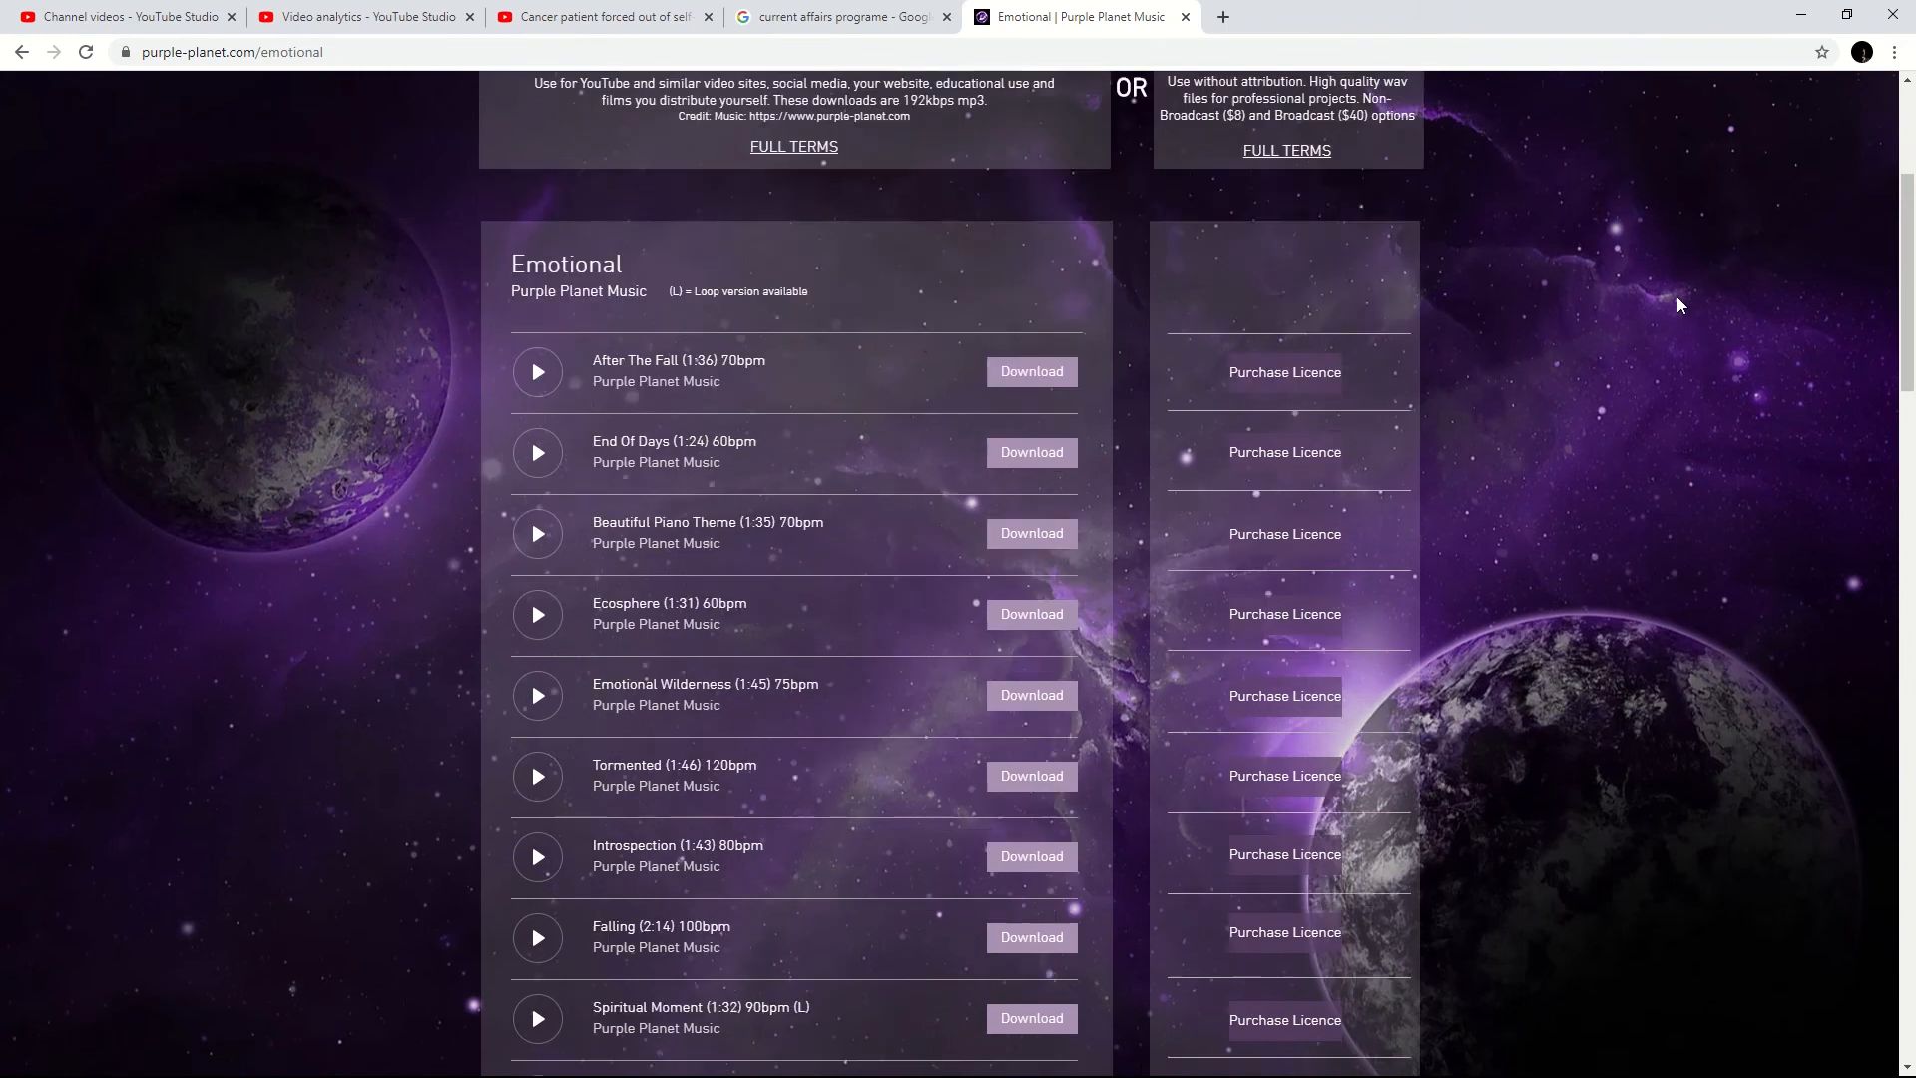
{"action": "scroll", "coordinate": [1675, 297], "scroll_direction": "down", "scroll_amount": 1}
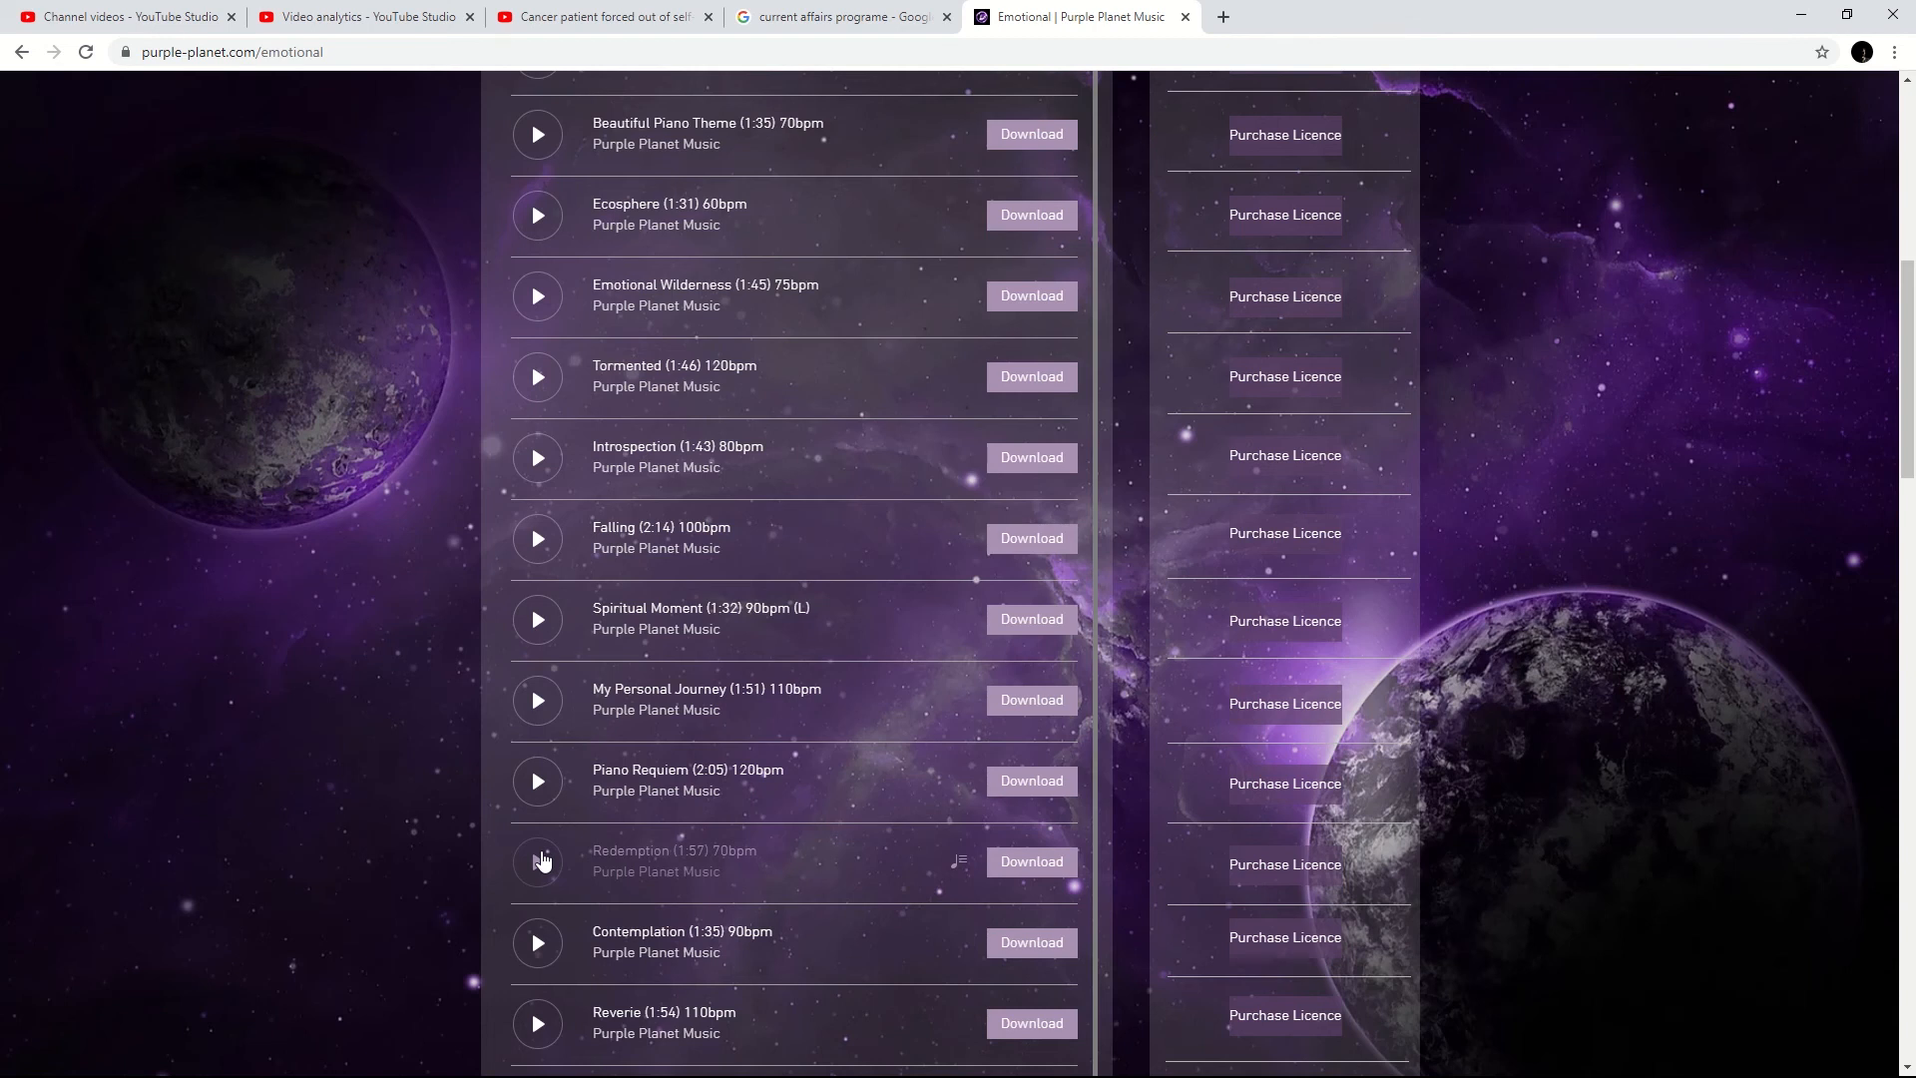
{"action": "left_click", "coordinate": [542, 861]}
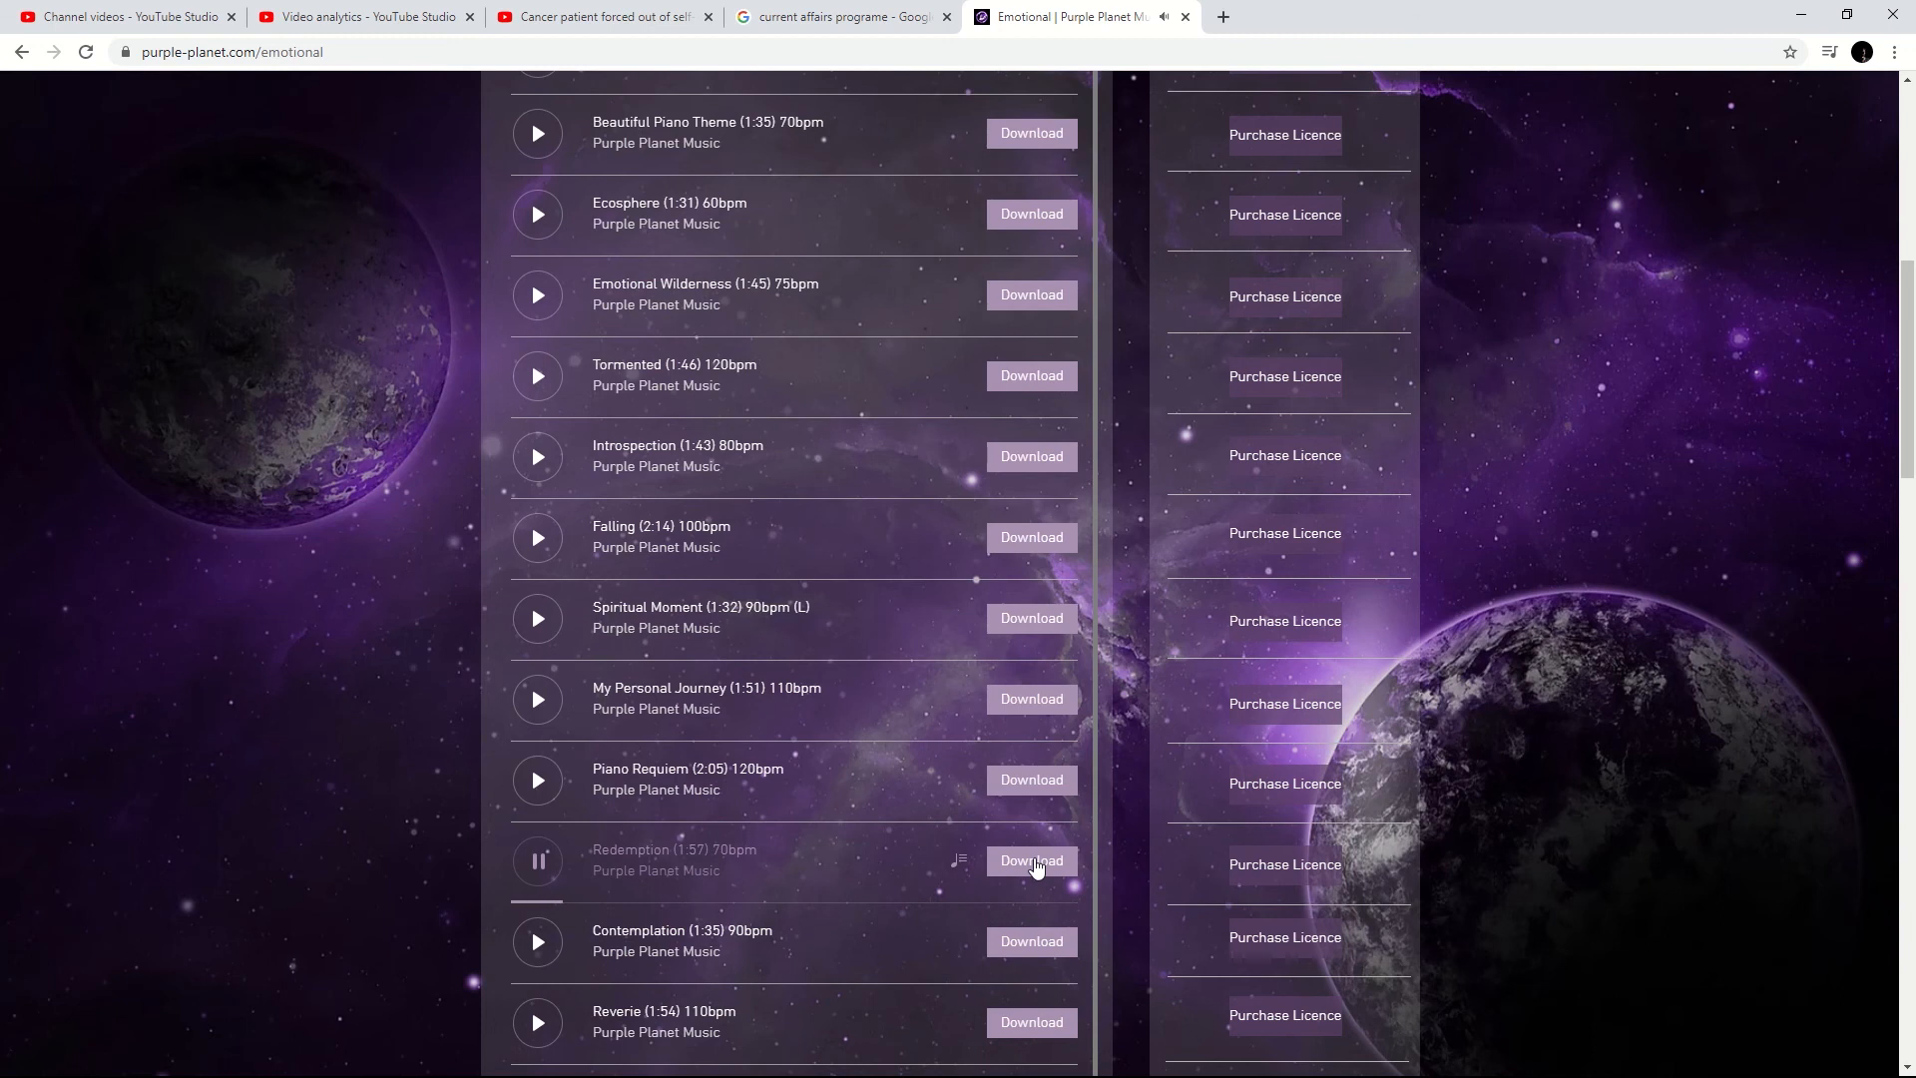
Download the track Contemplation as a free MP3 and switch back to Premiere Pro.
{"action": "left_click", "coordinate": [1032, 941]}
{"action": "left_click", "coordinate": [1417, 643]}
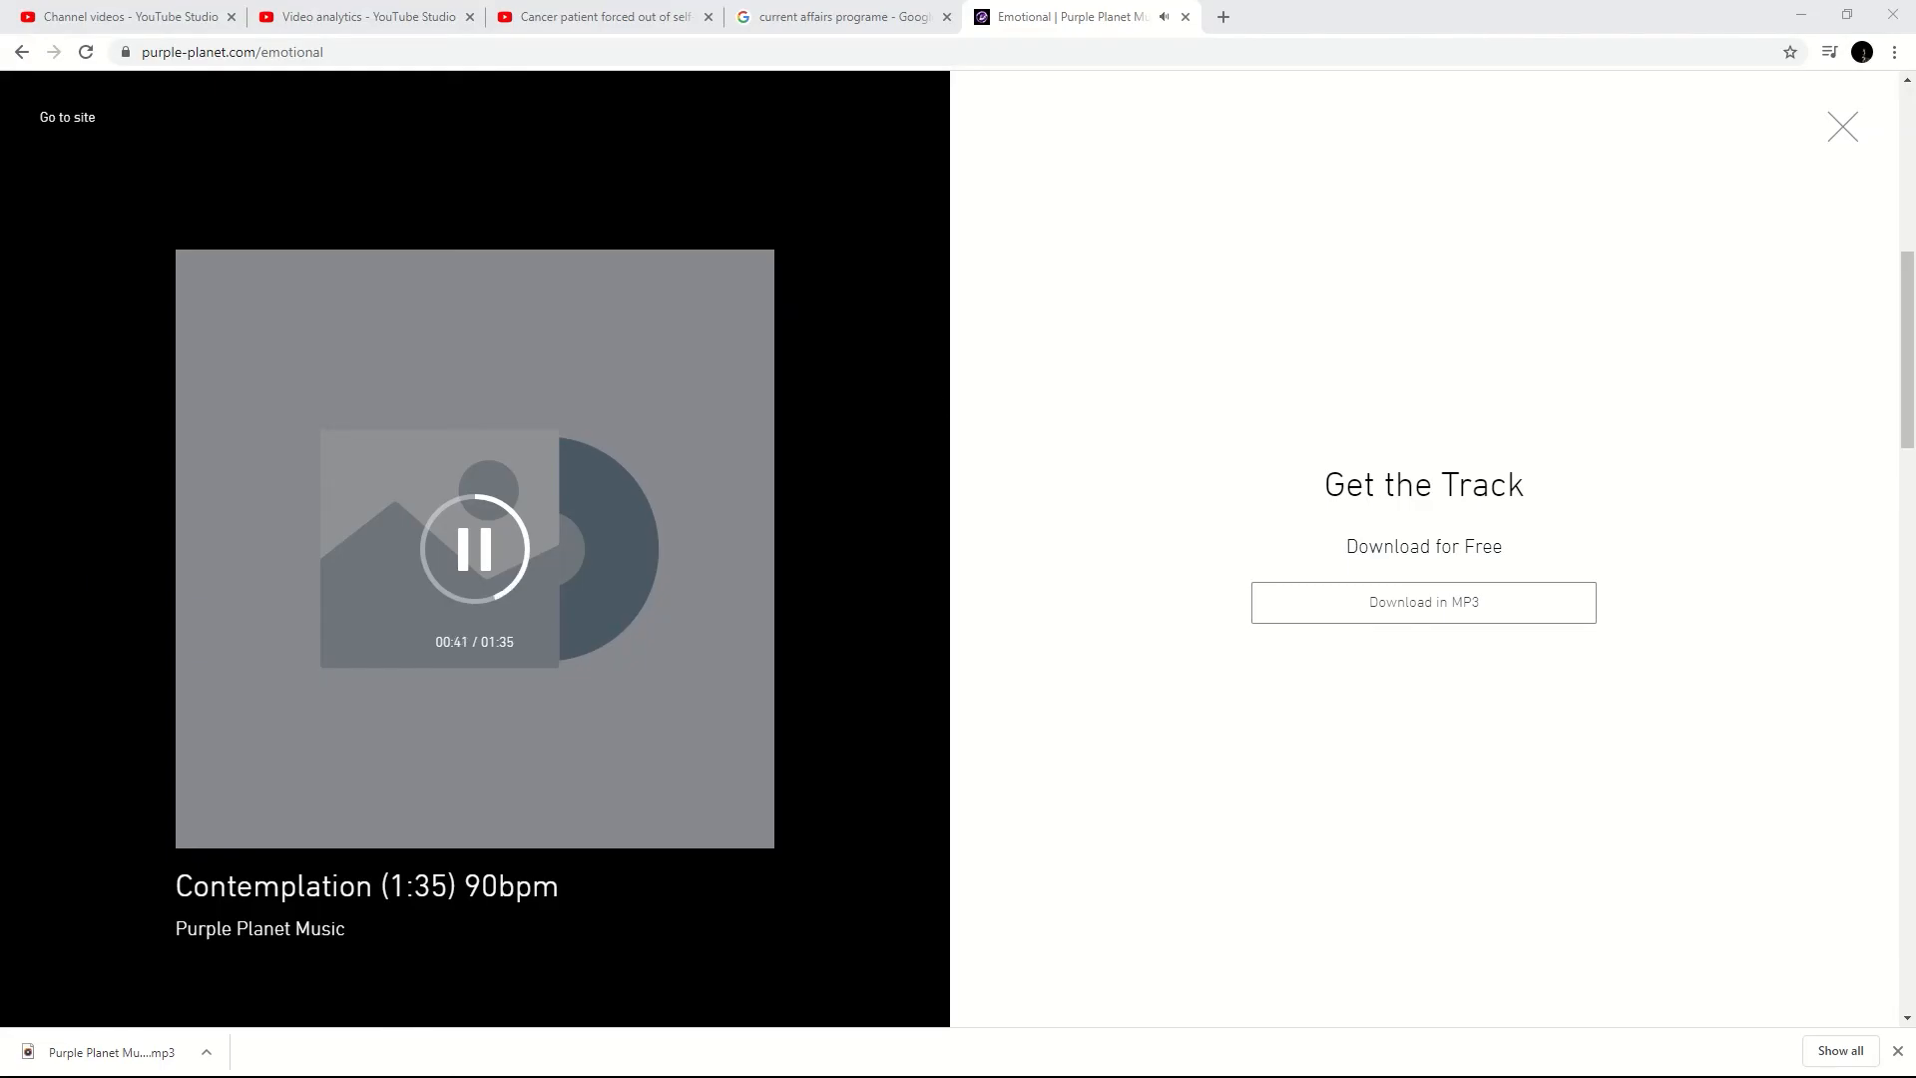
{"action": "left_click", "coordinate": [1793, 11]}
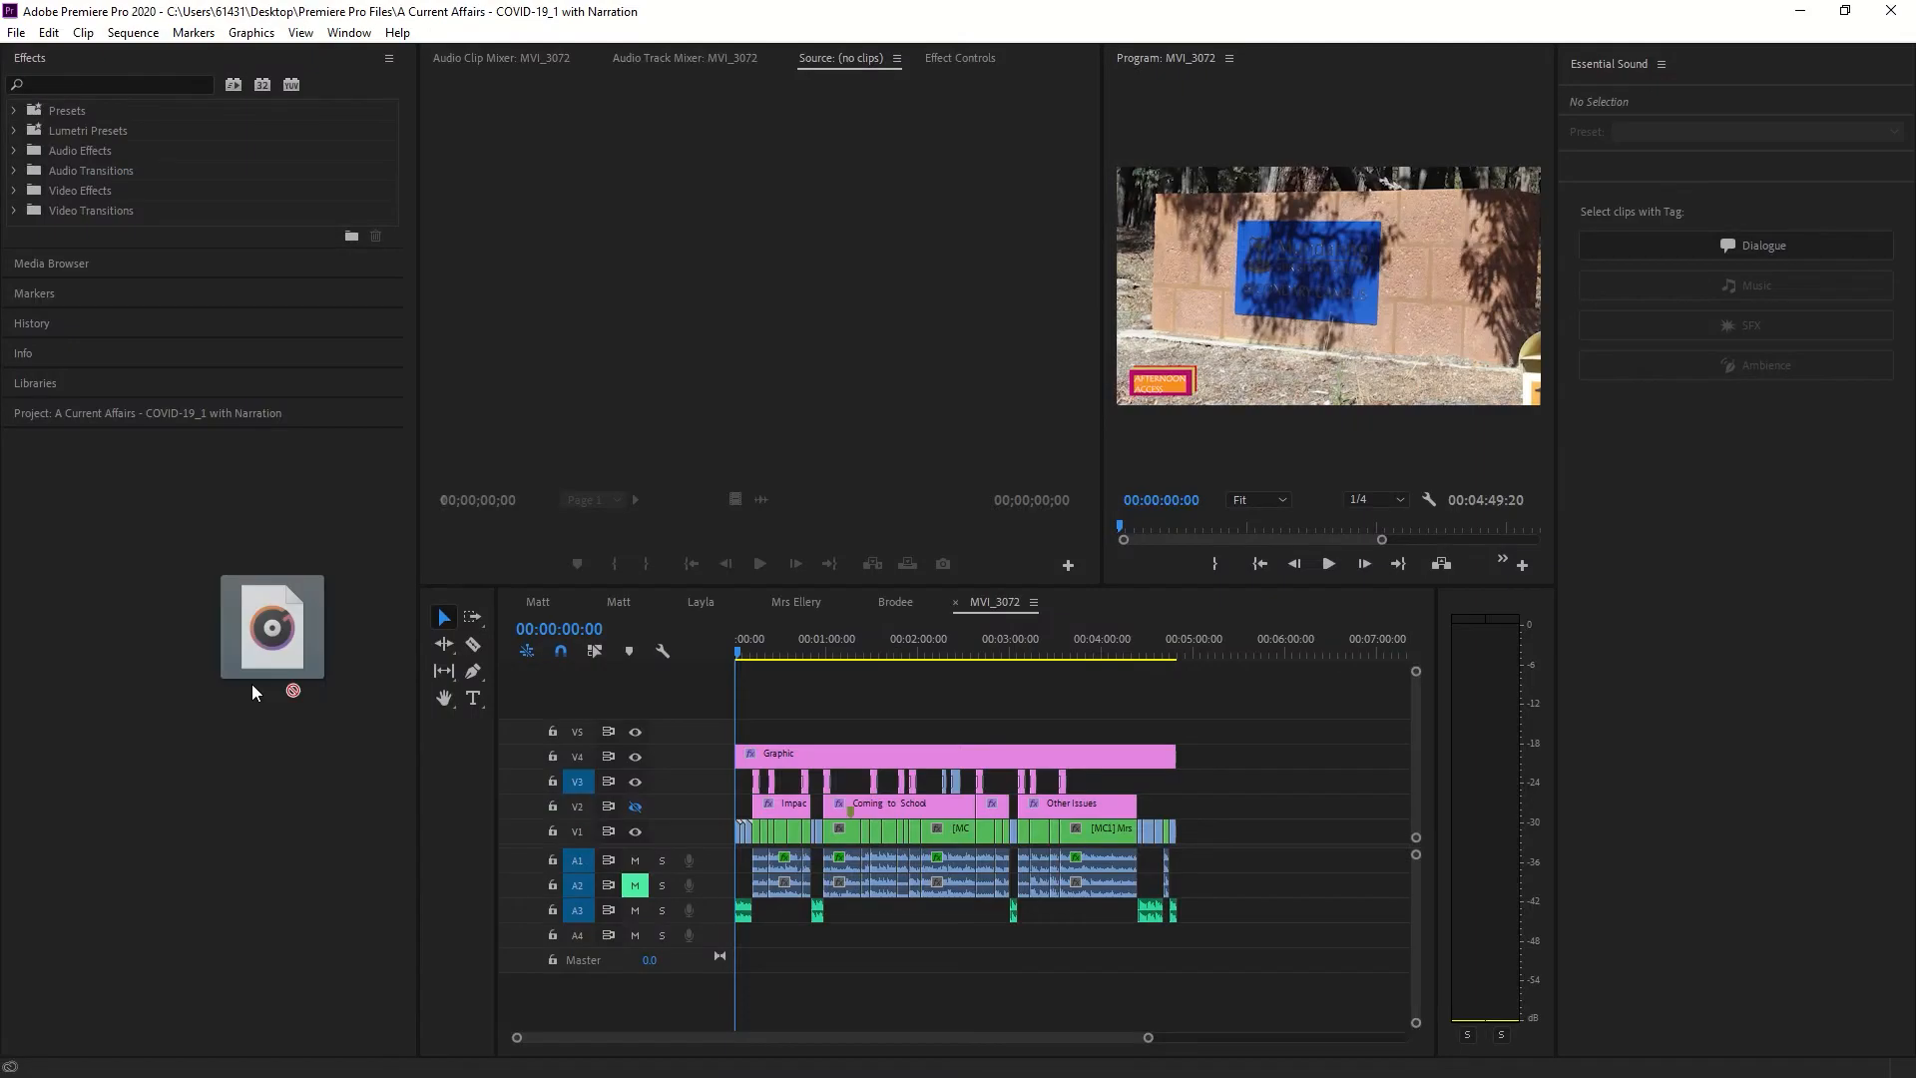
Switch Premiere Pro to the All Panels workspace so the project bins are accessible.
{"action": "left_click_drag", "start_coordinate": [255, 692], "coordinate": [390, 34]}
{"action": "left_click", "coordinate": [348, 32]}
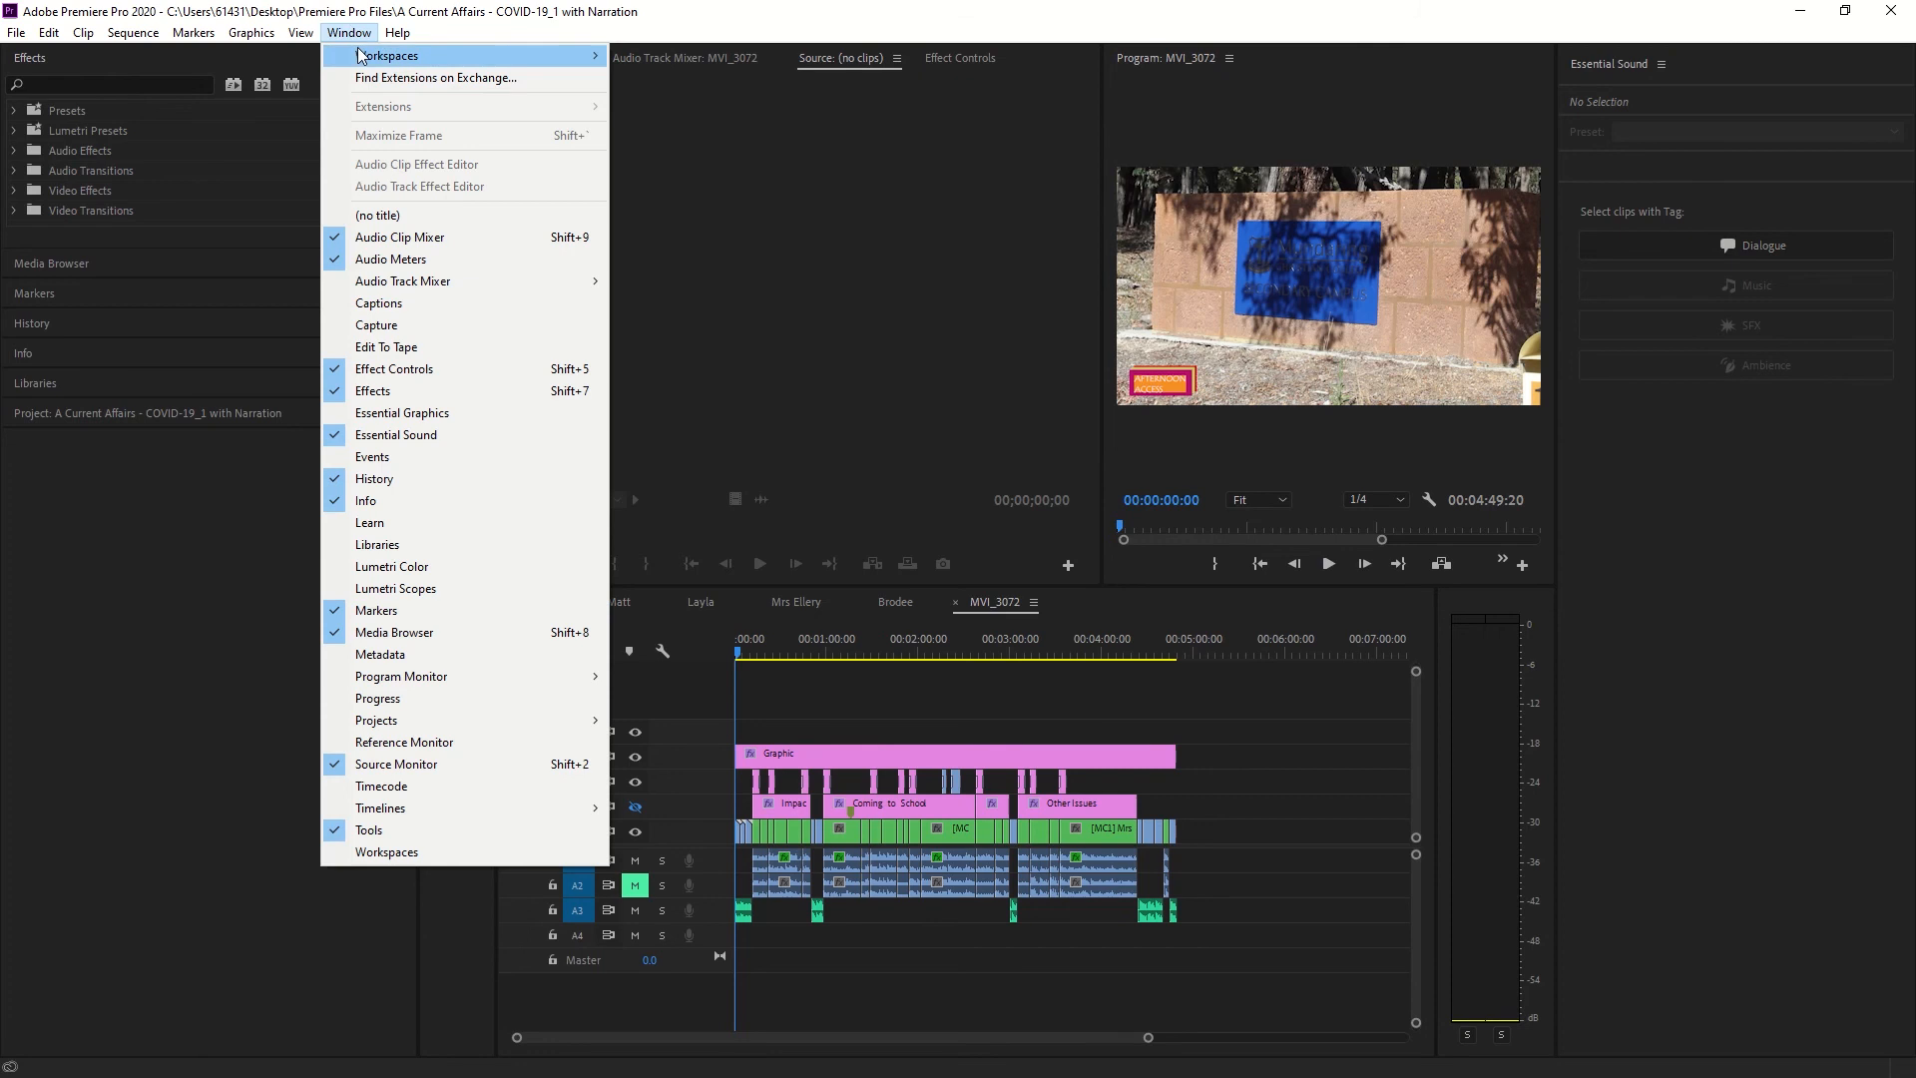
{"action": "mouse_move", "coordinate": [521, 55]}
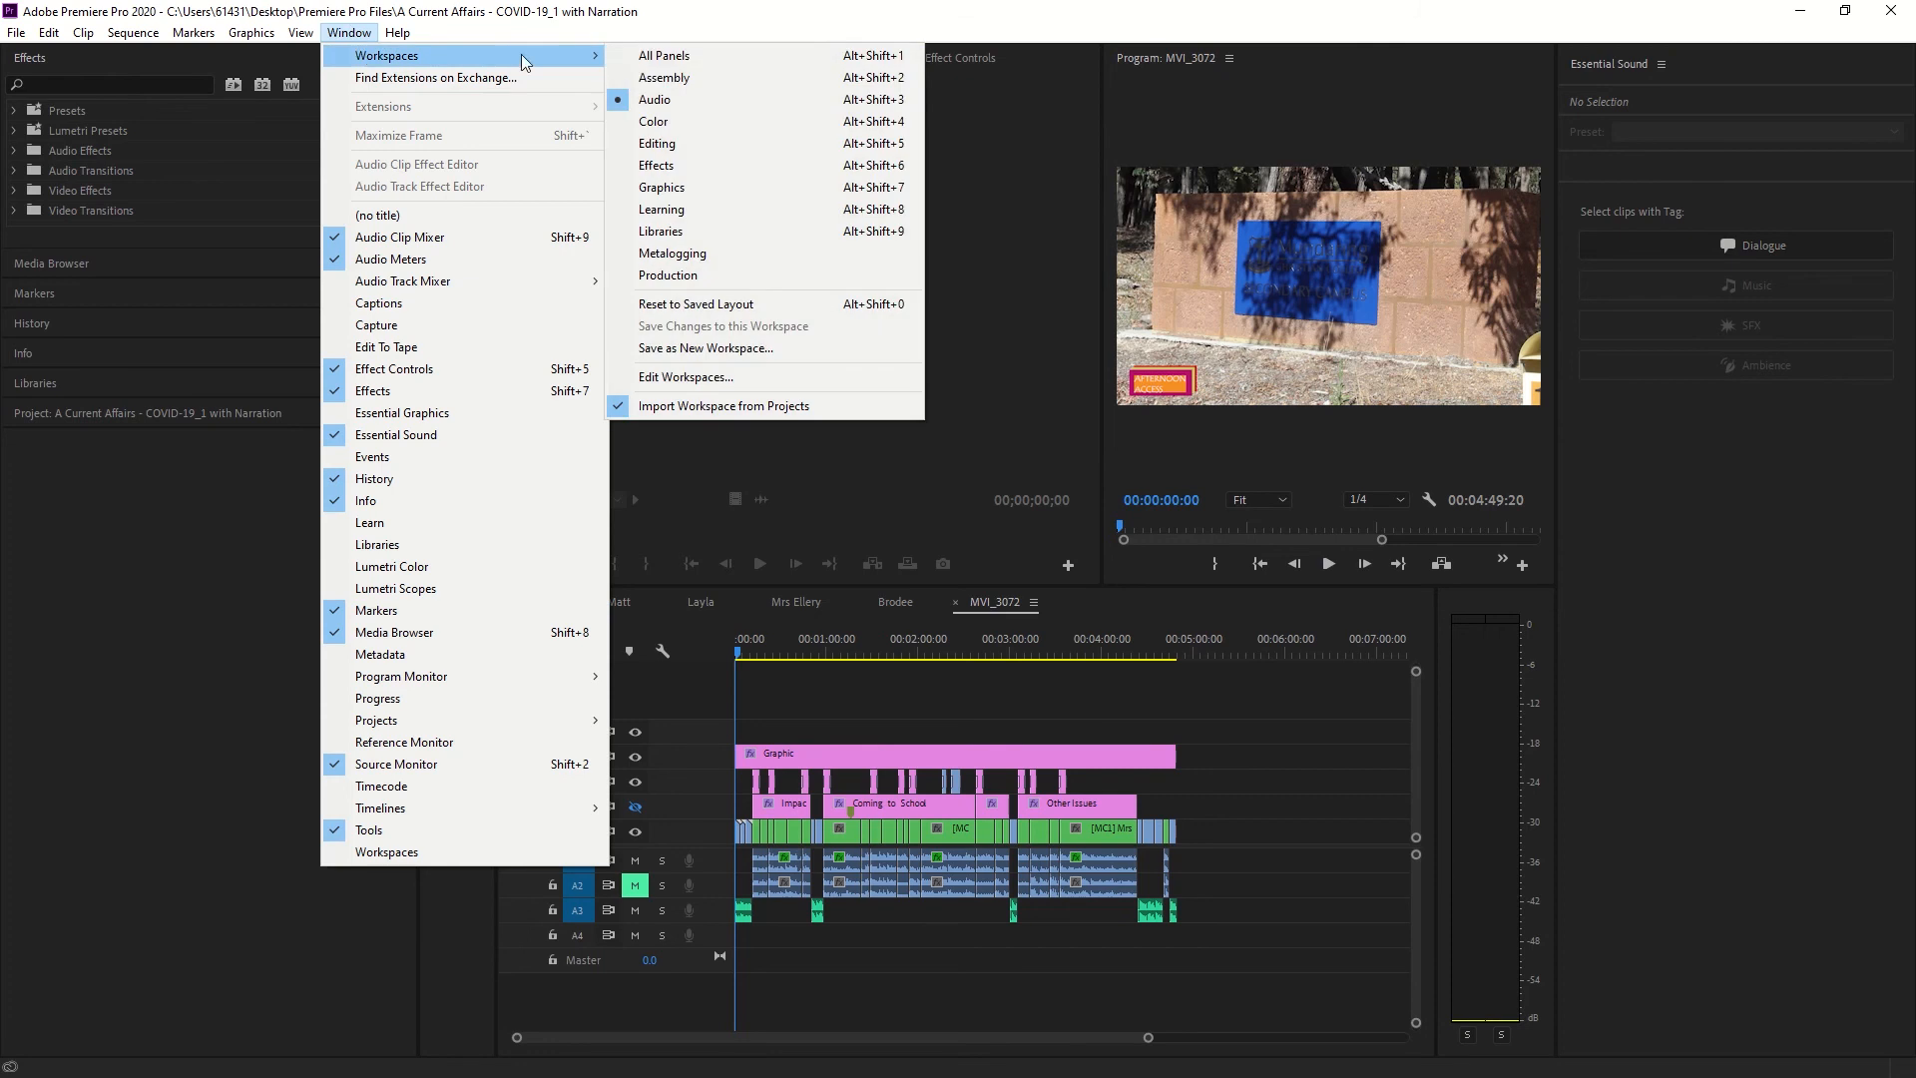
{"action": "left_click", "coordinate": [715, 62]}
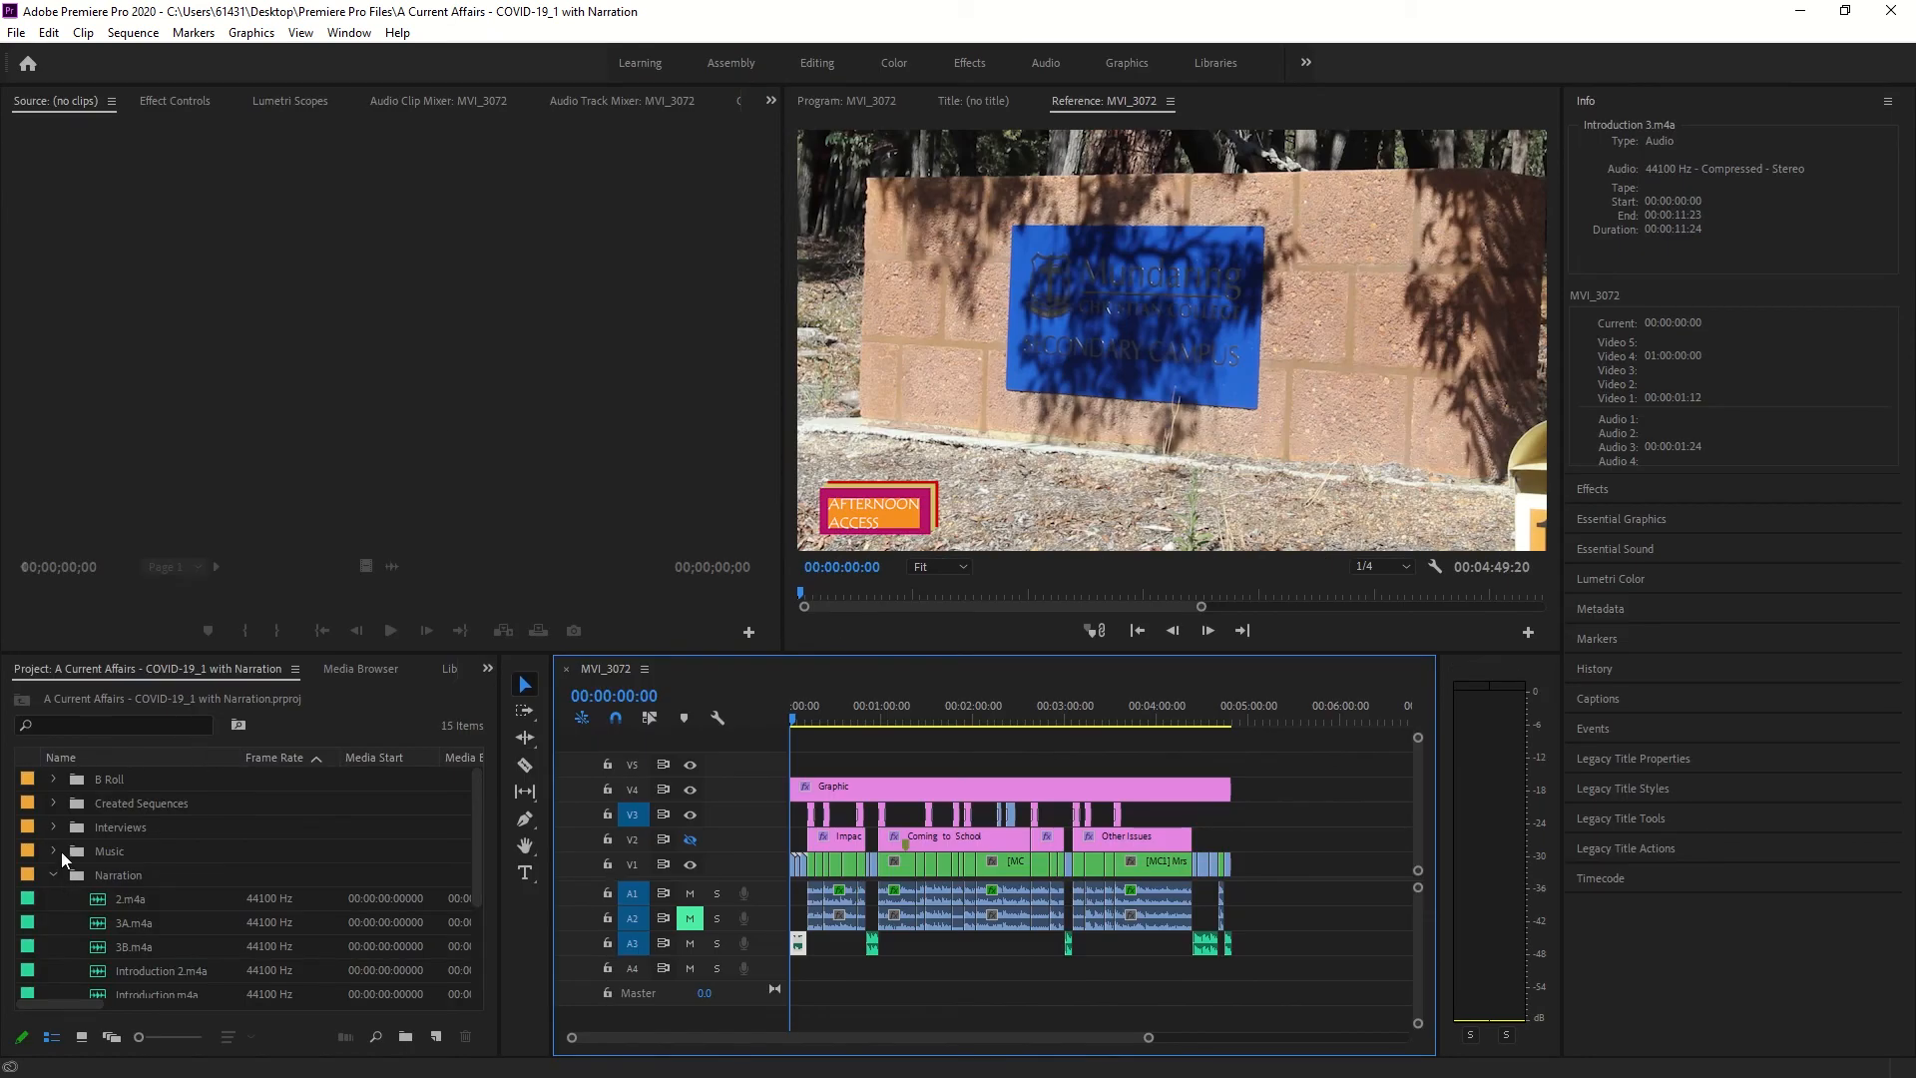
Import the downloaded Contemplation MP3 into the Music bin and place it on track A4 where the introduction narration ends.
{"action": "left_click", "coordinate": [53, 873]}
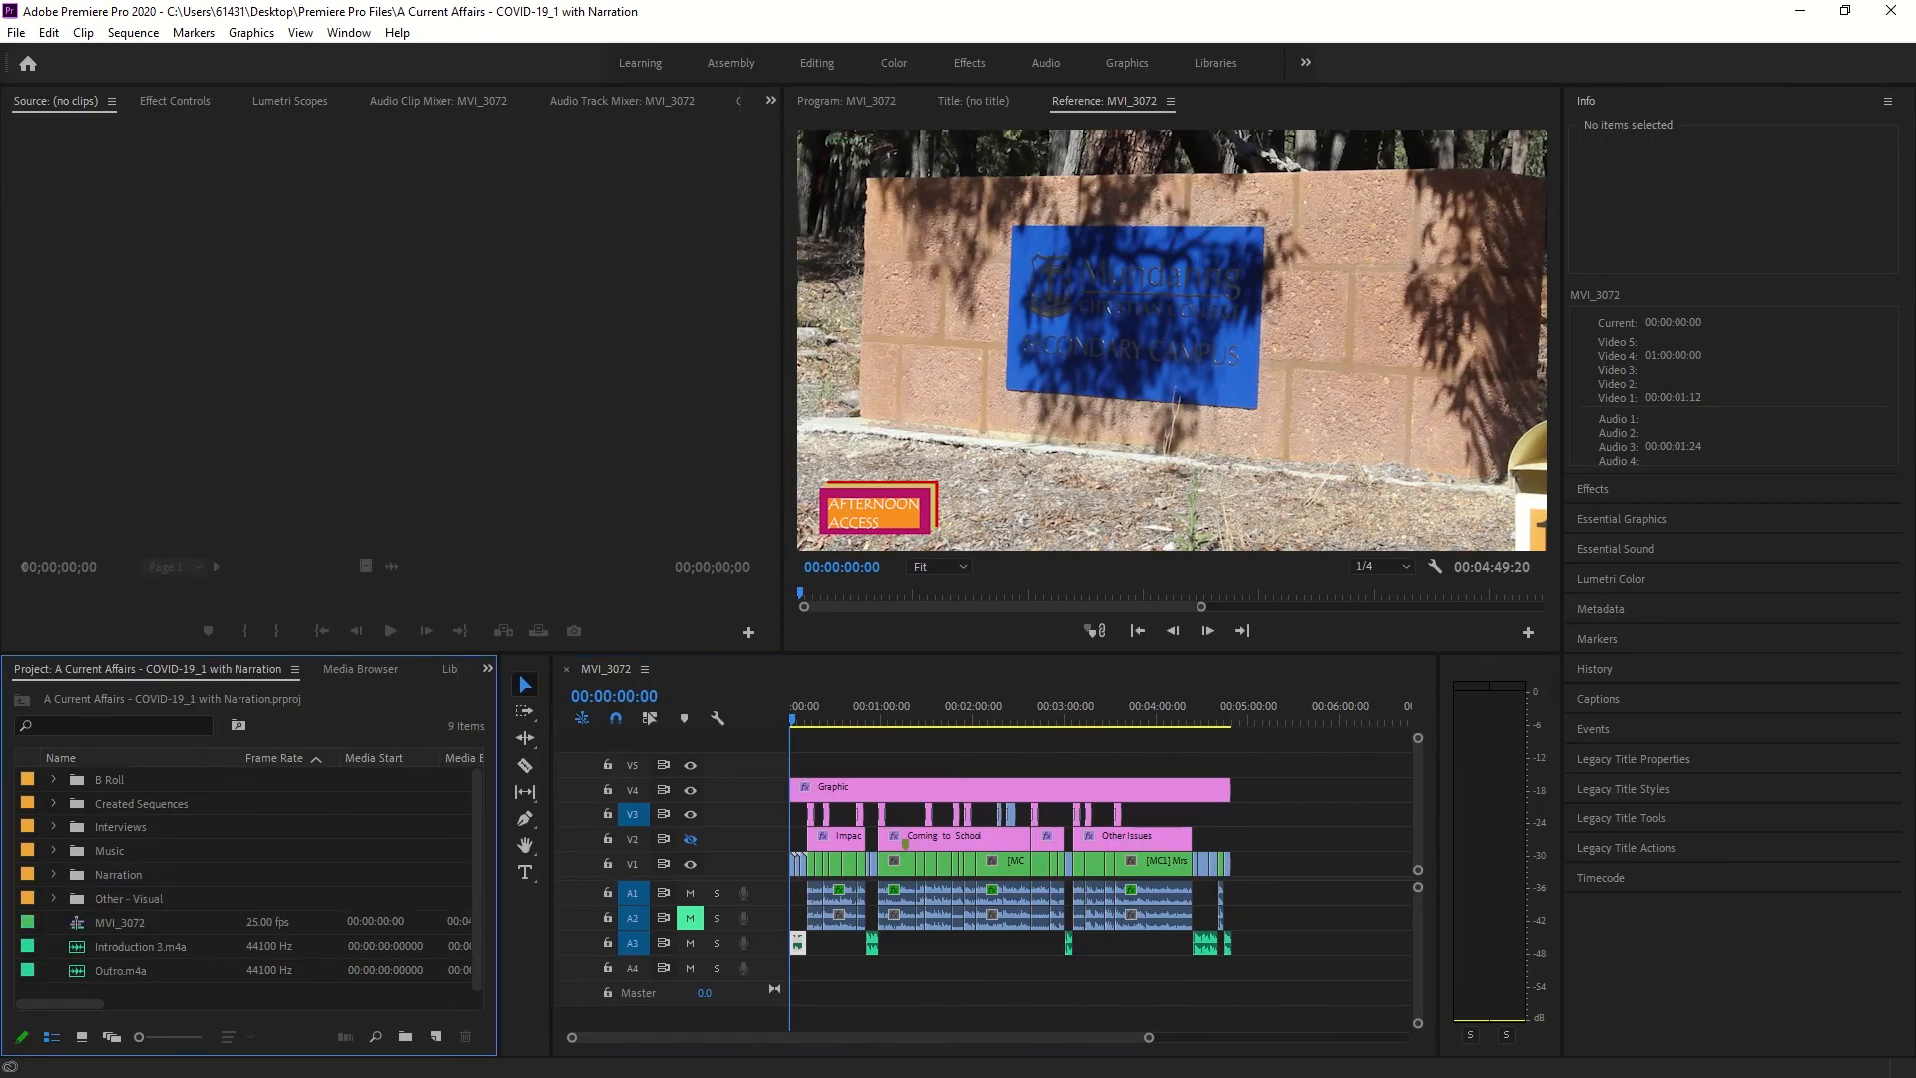
{"action": "left_click_drag", "start_coordinate": [2, 779], "coordinate": [155, 853]}
{"action": "left_click", "coordinate": [53, 850]}
{"action": "left_click_drag", "start_coordinate": [164, 874], "coordinate": [809, 974]}
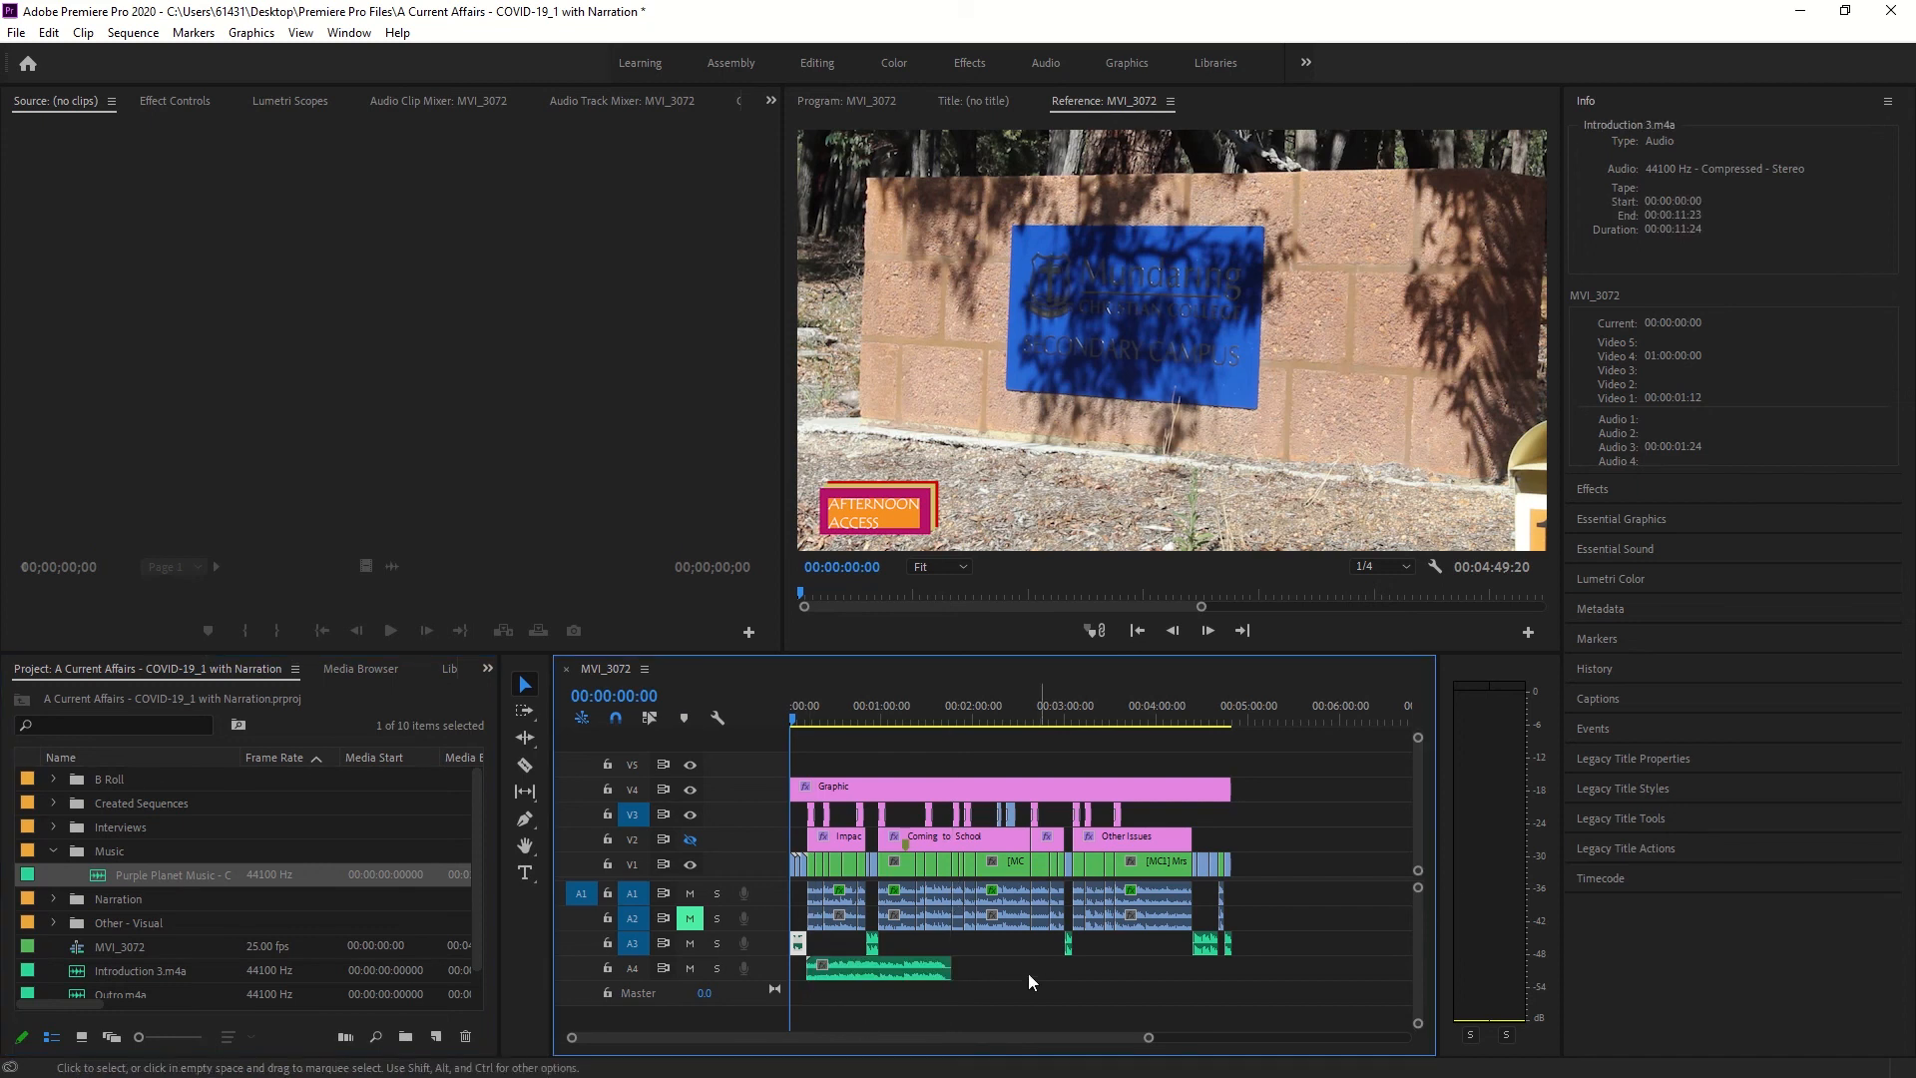
Duplicate the Contemplation music clip twice and line the copies up end to end after the original on track A4.
{"action": "left_click", "coordinate": [916, 978]}
{"action": "key", "text": "ctrl+c"}
{"action": "left_click", "coordinate": [1297, 720]}
{"action": "key", "text": "ctrl+v"}
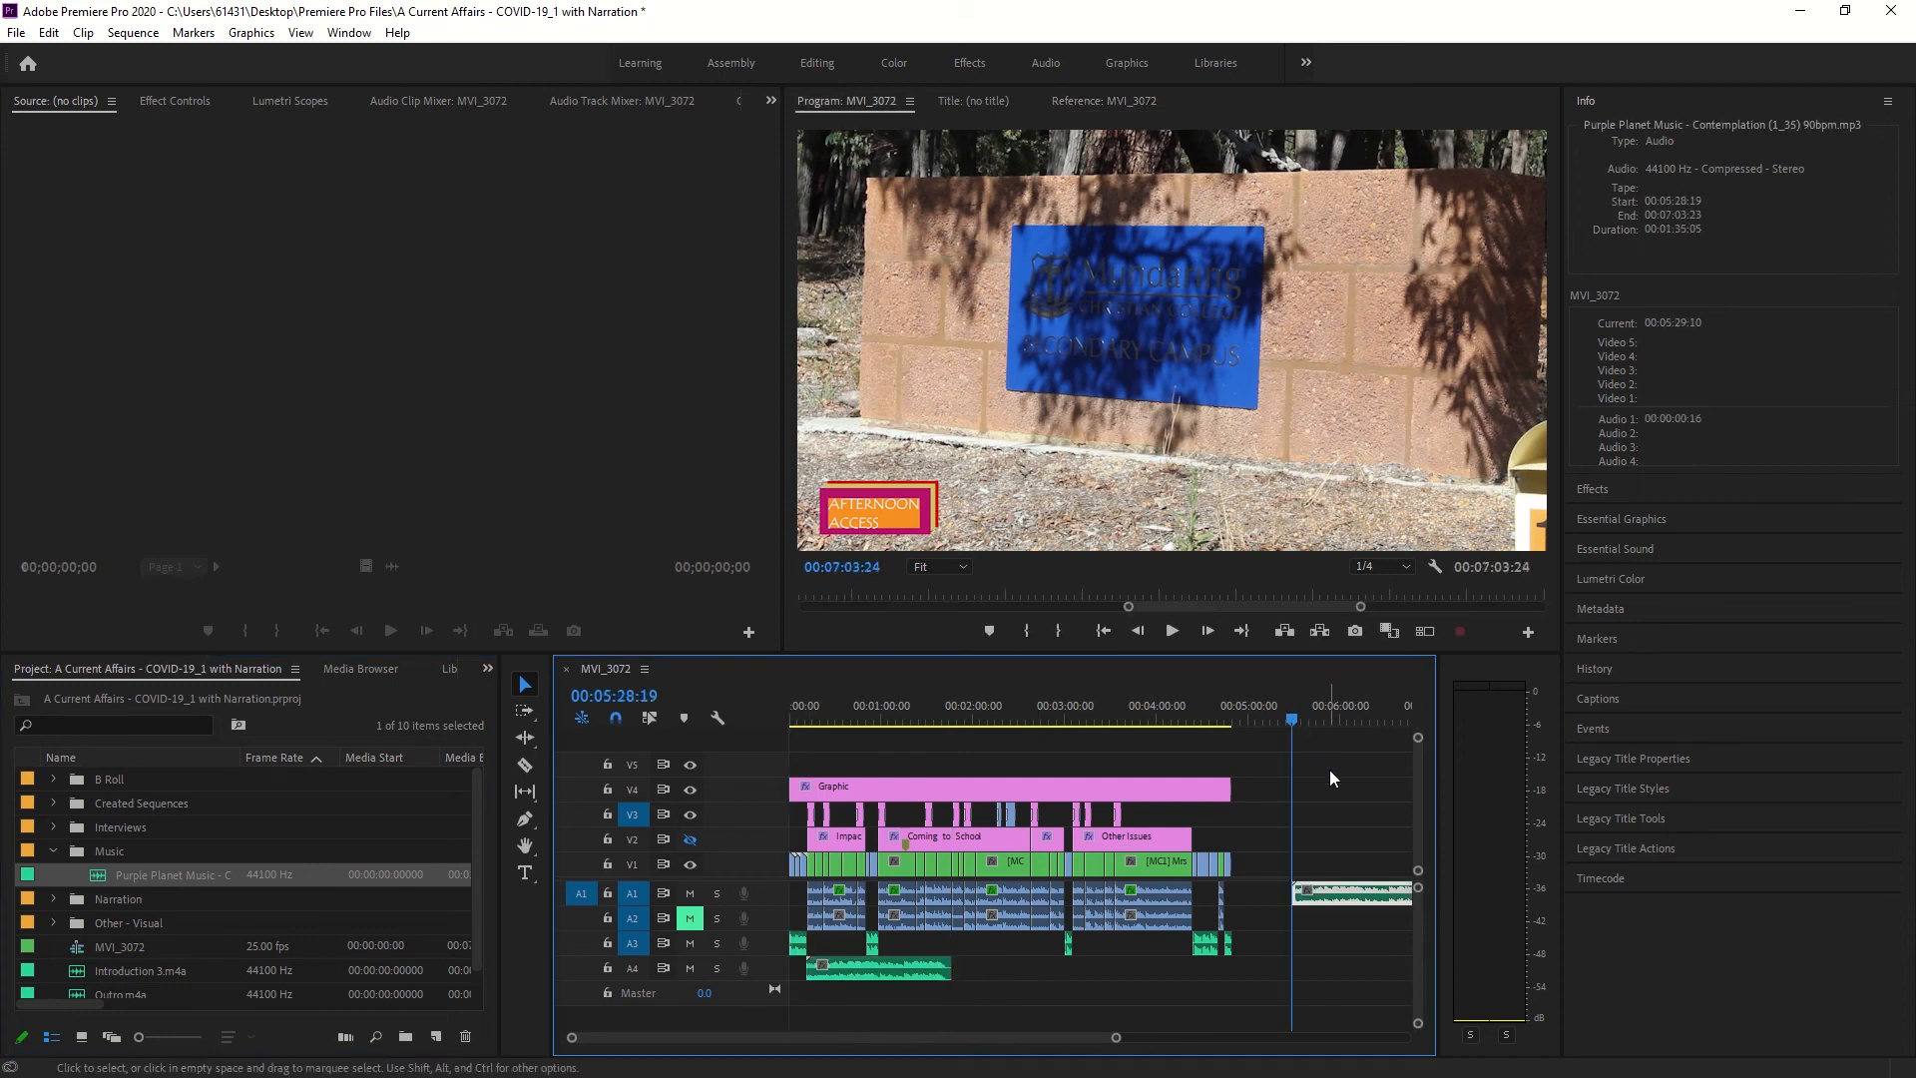
{"action": "key", "text": "ctrl+v"}
{"action": "left_click_drag", "start_coordinate": [1356, 964], "coordinate": [1023, 874]}
{"action": "left_click_drag", "start_coordinate": [1022, 895], "coordinate": [954, 960]}
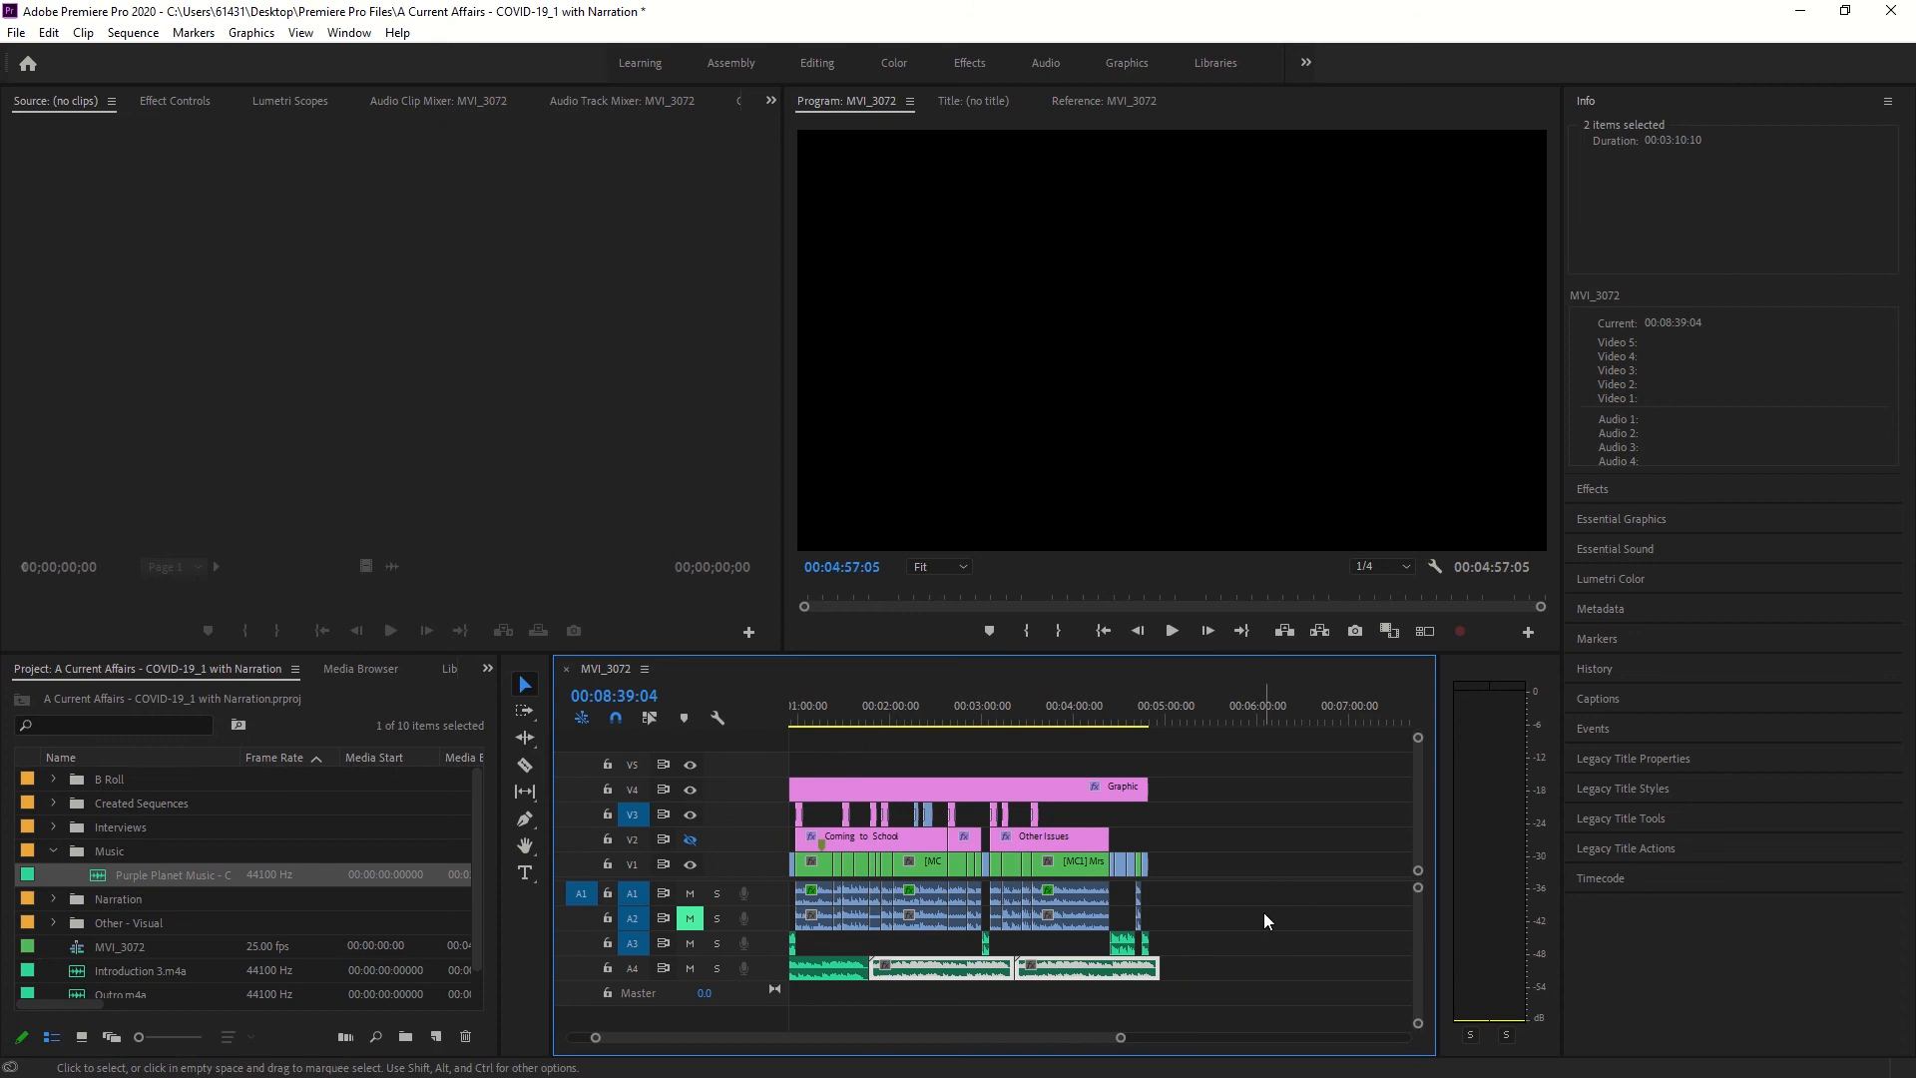
{"action": "left_click", "coordinate": [1148, 998]}
{"action": "left_click_drag", "start_coordinate": [1102, 1040], "coordinate": [1038, 1048]}
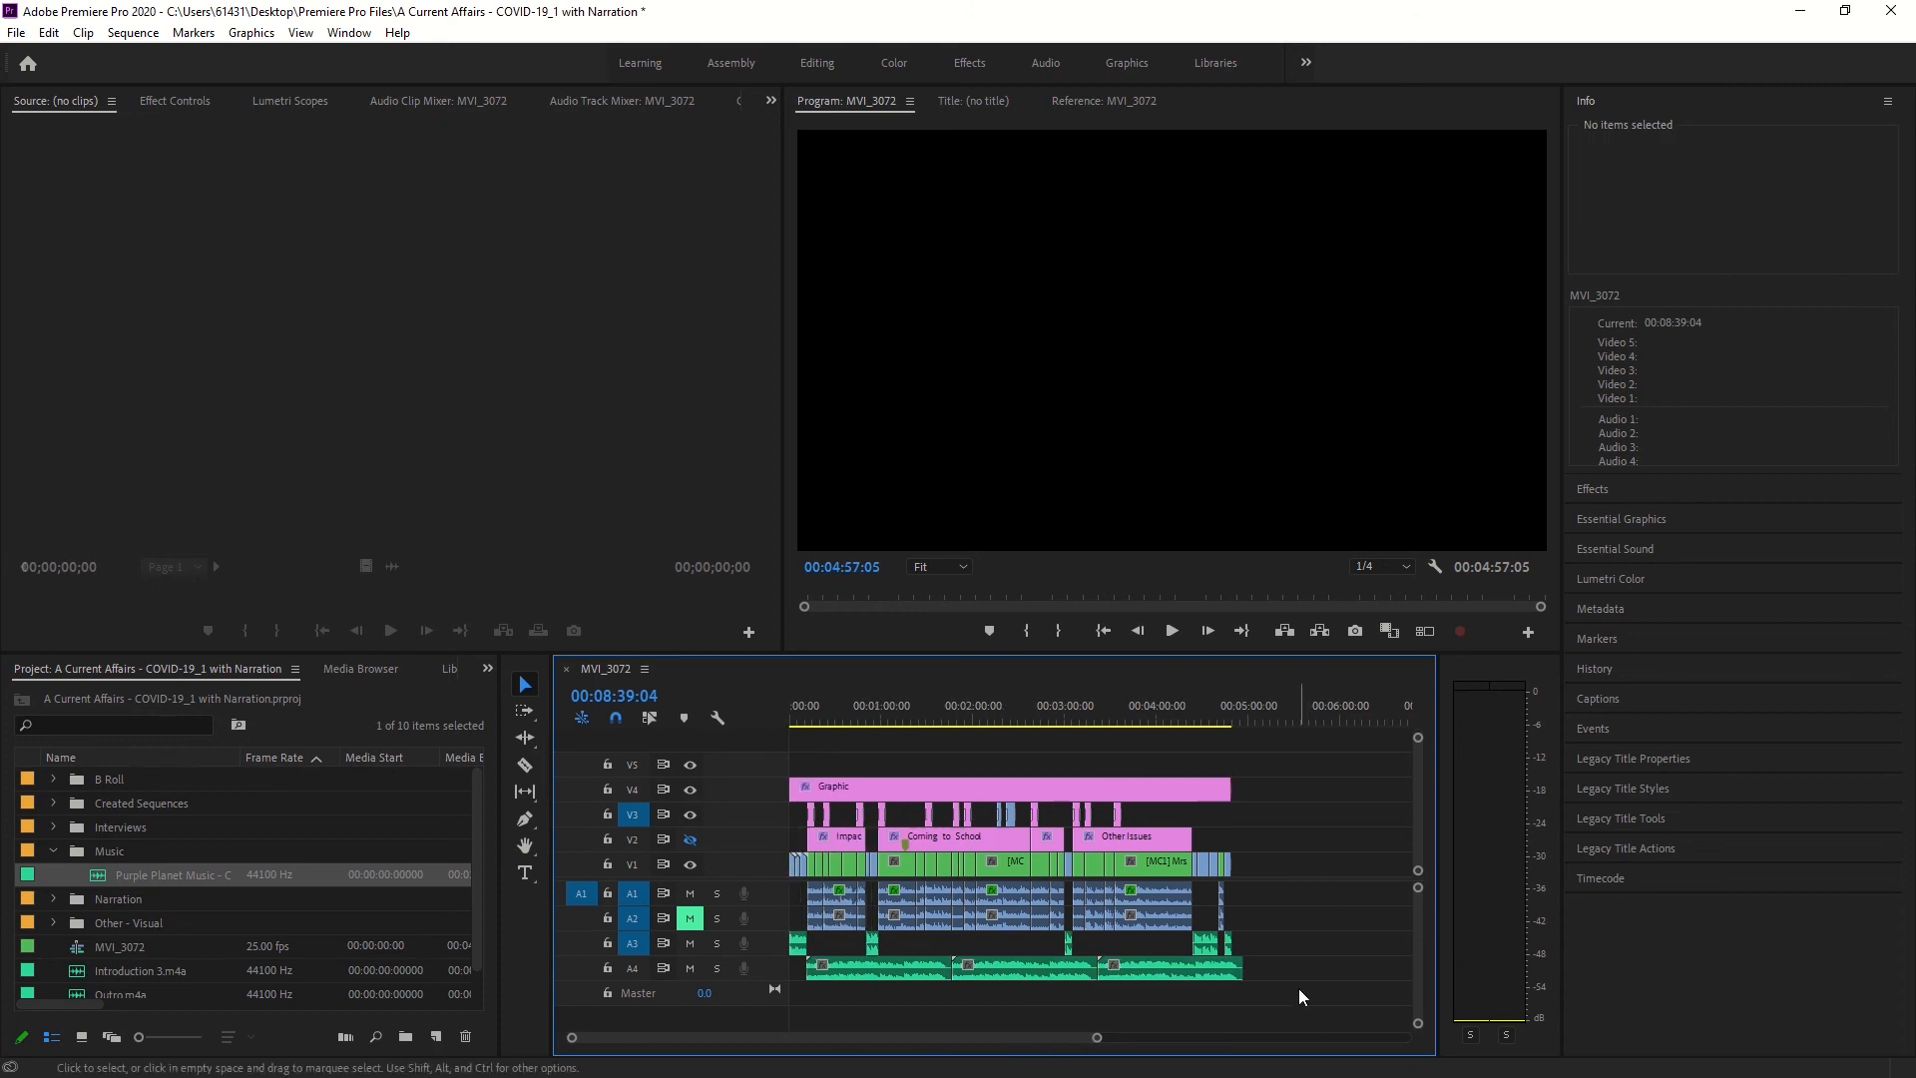
Select all narration clips on track A3 and switch to the Audio workspace.
{"action": "left_click_drag", "start_coordinate": [1291, 988], "coordinate": [854, 958]}
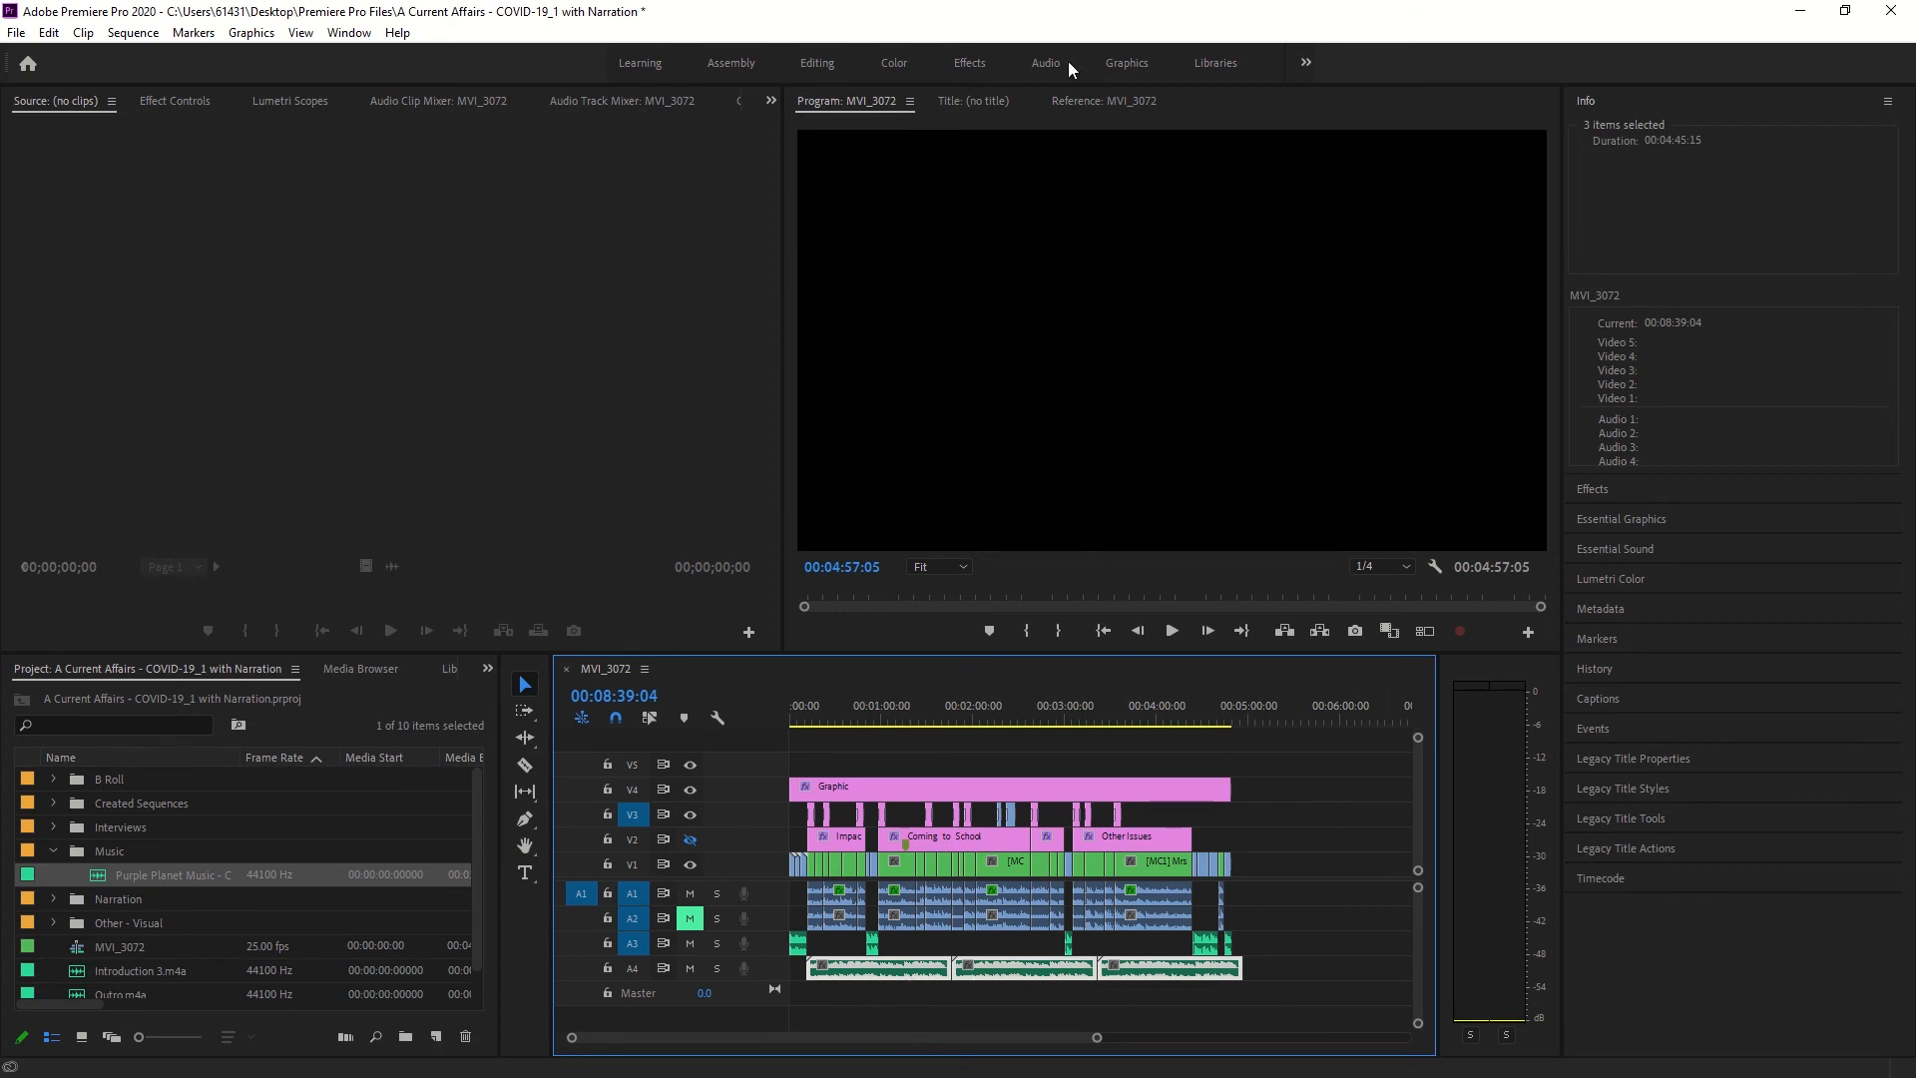
{"action": "left_click", "coordinate": [1297, 913]}
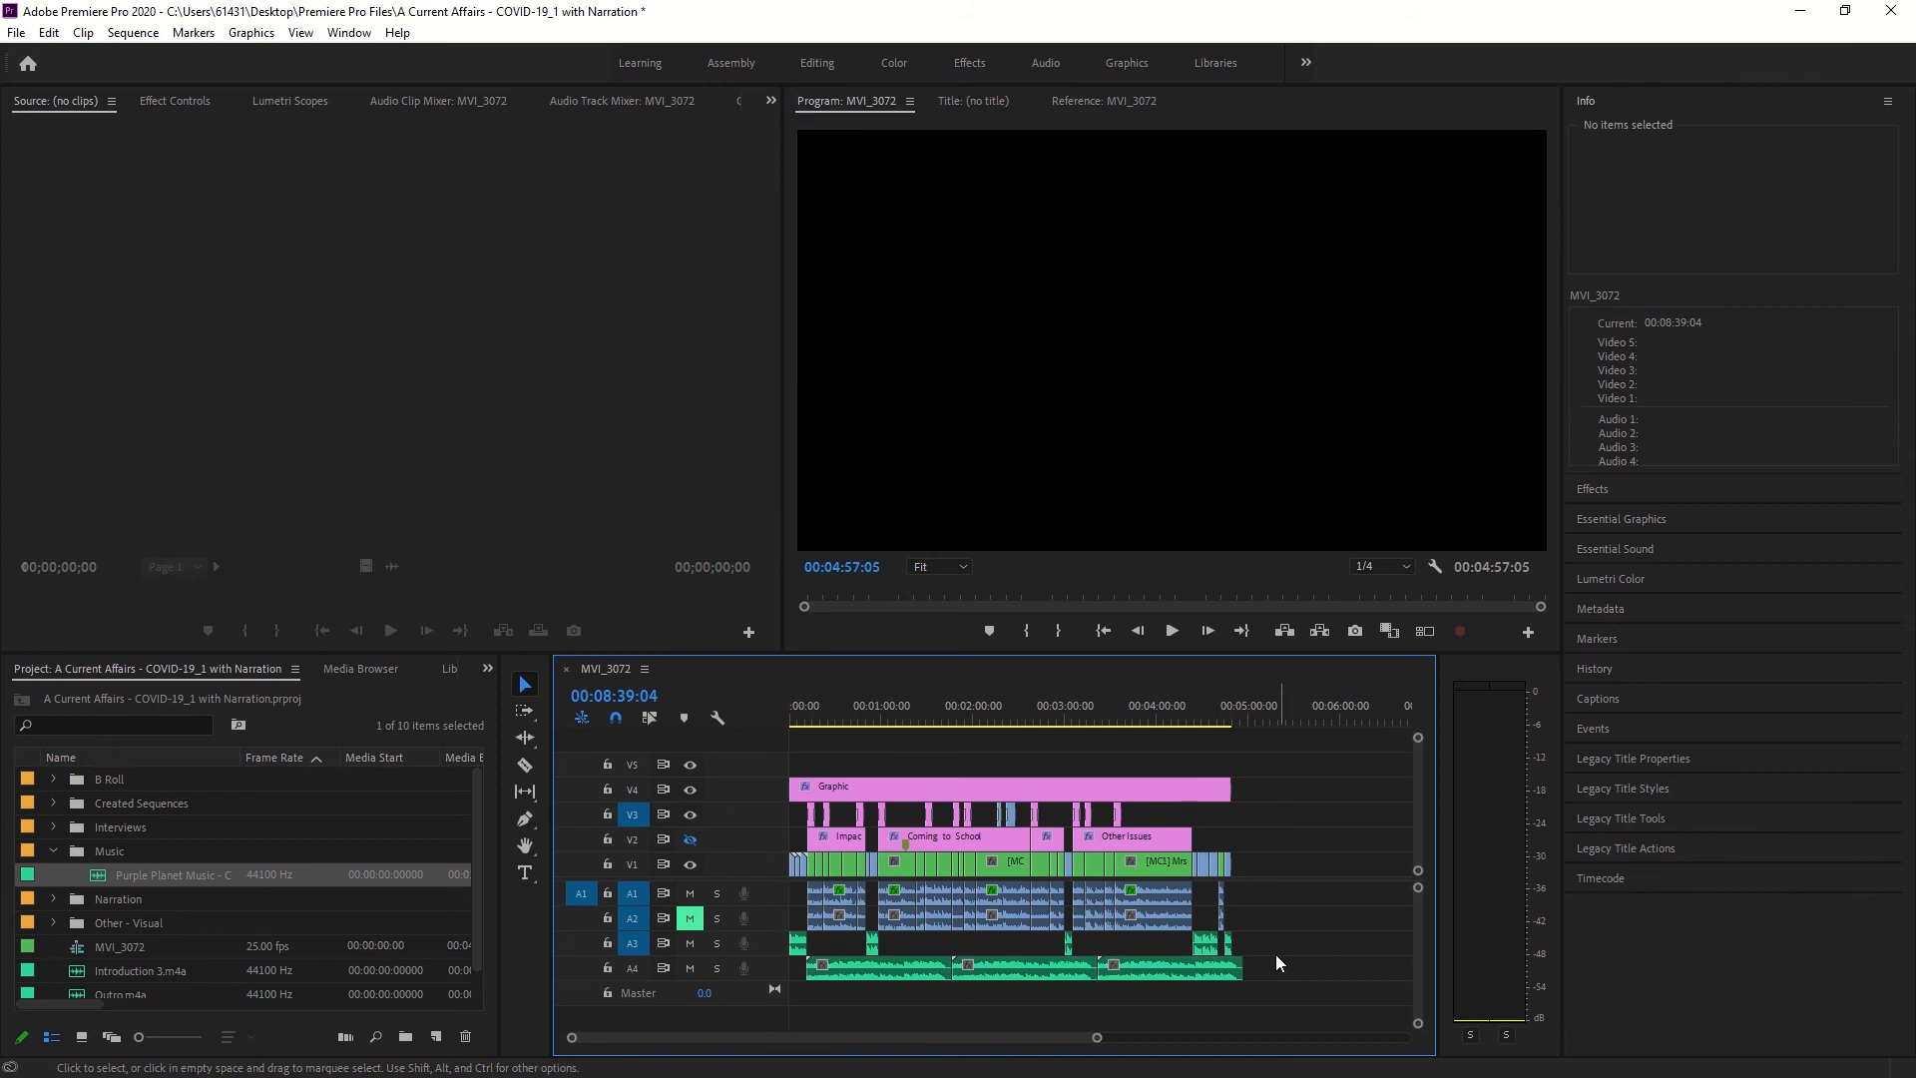
{"action": "left_click_drag", "start_coordinate": [1278, 952], "coordinate": [804, 946]}
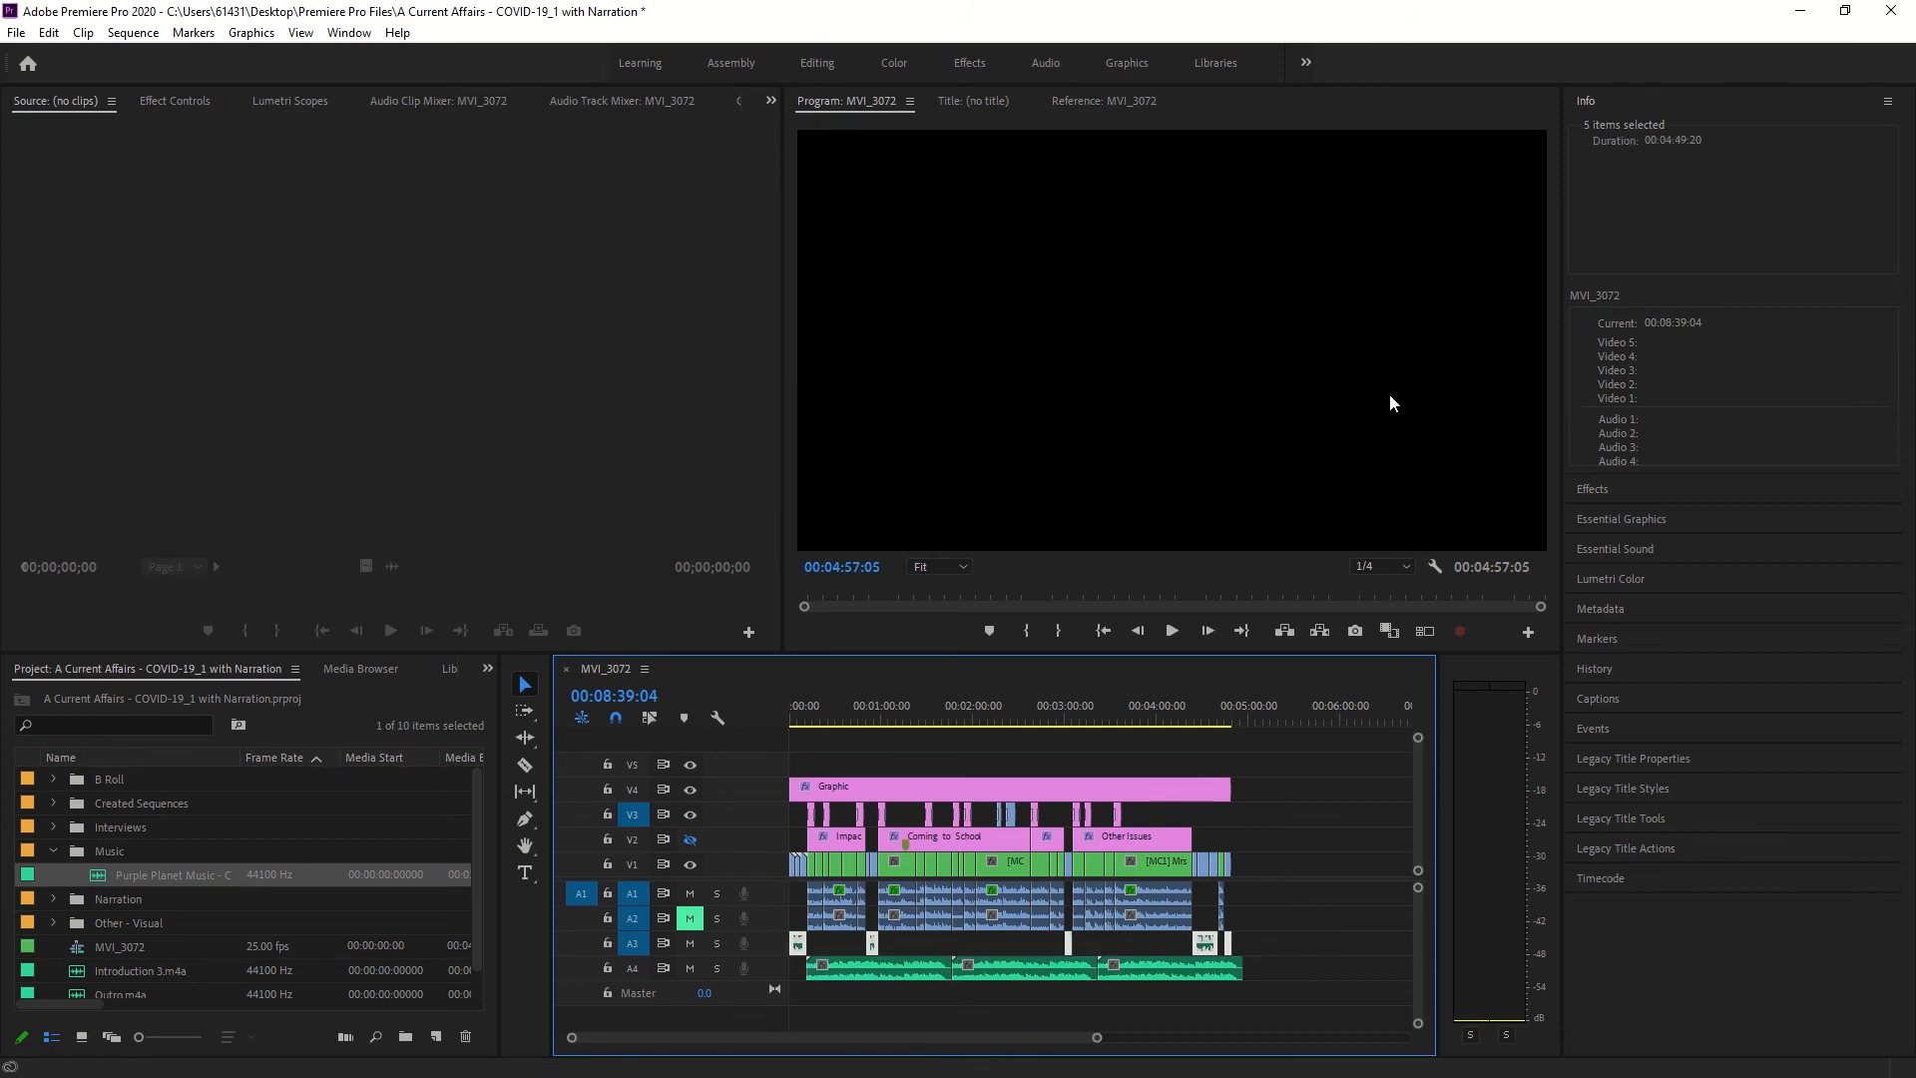
{"action": "left_click", "coordinate": [1045, 63]}
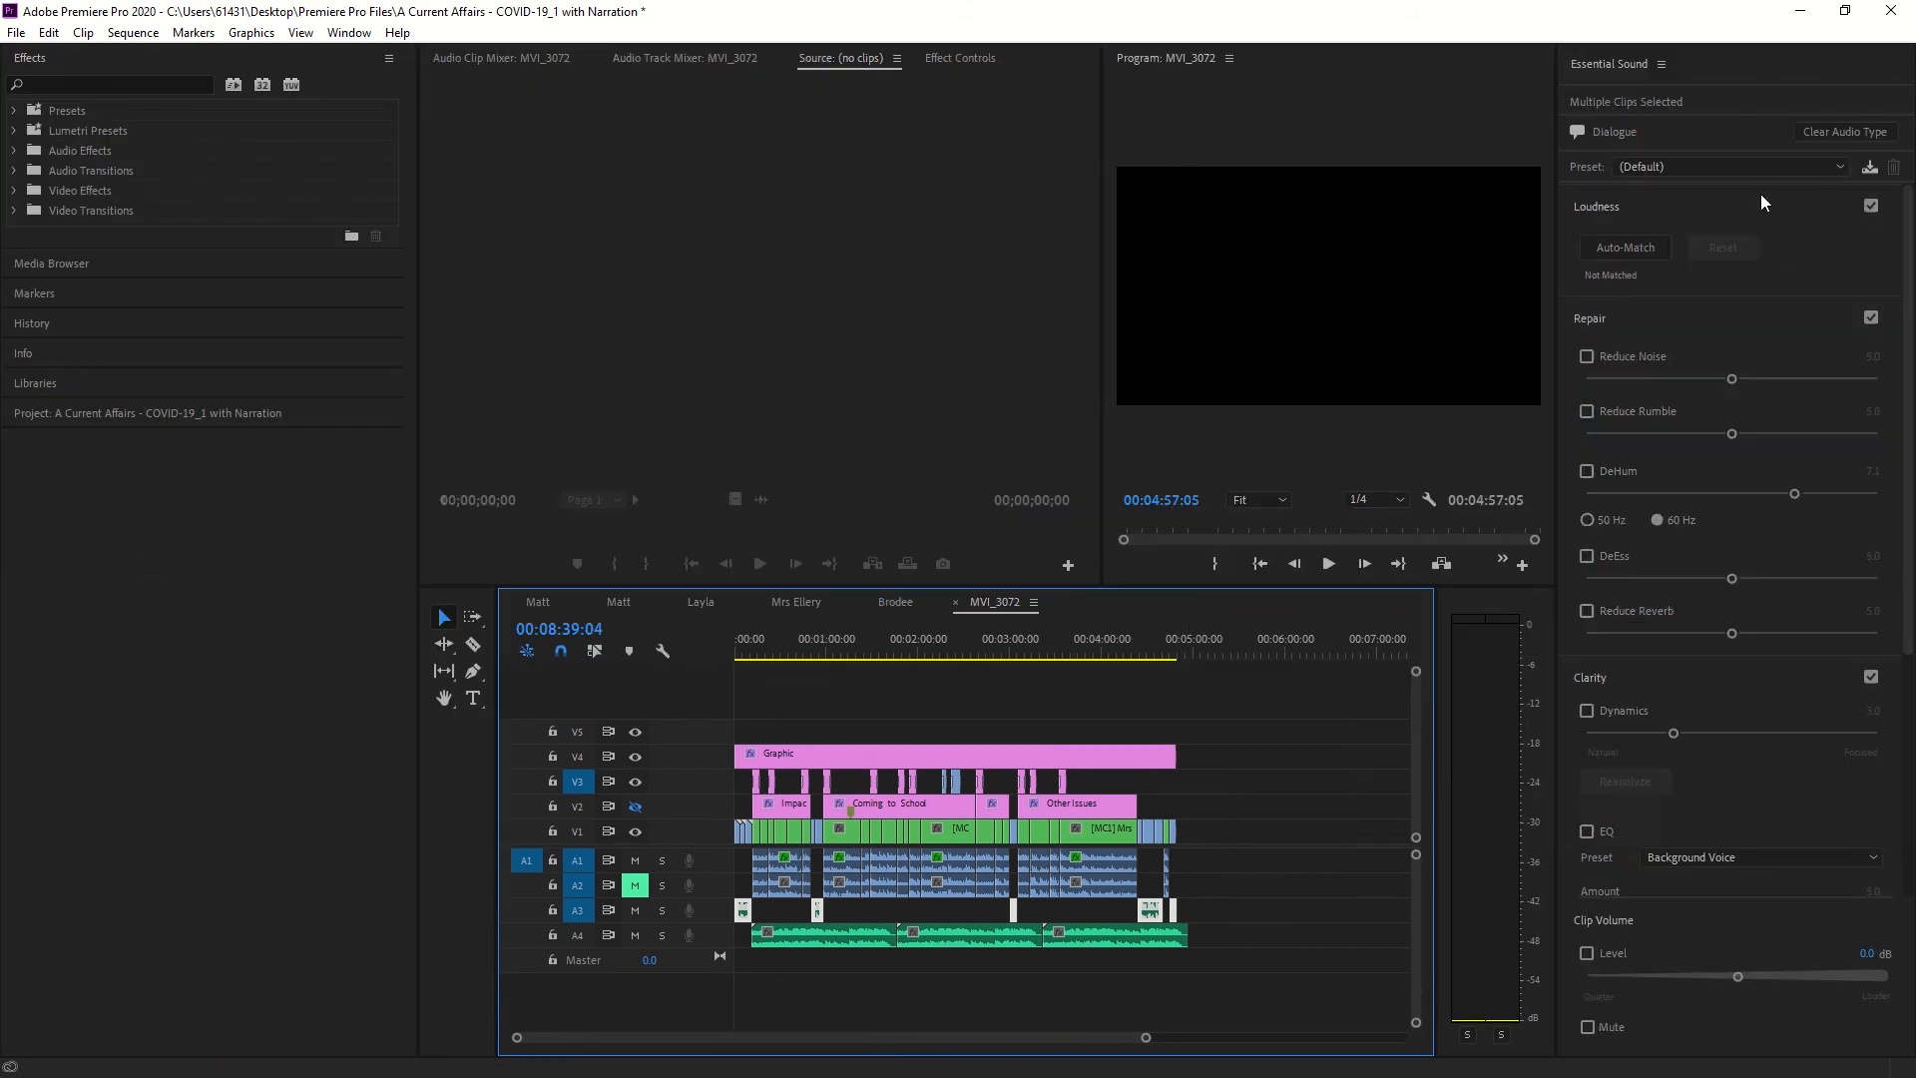
Clear the audio type of the selected A3 narration clips and assign them the Default Dialogue preset.
{"action": "left_click", "coordinate": [1782, 166]}
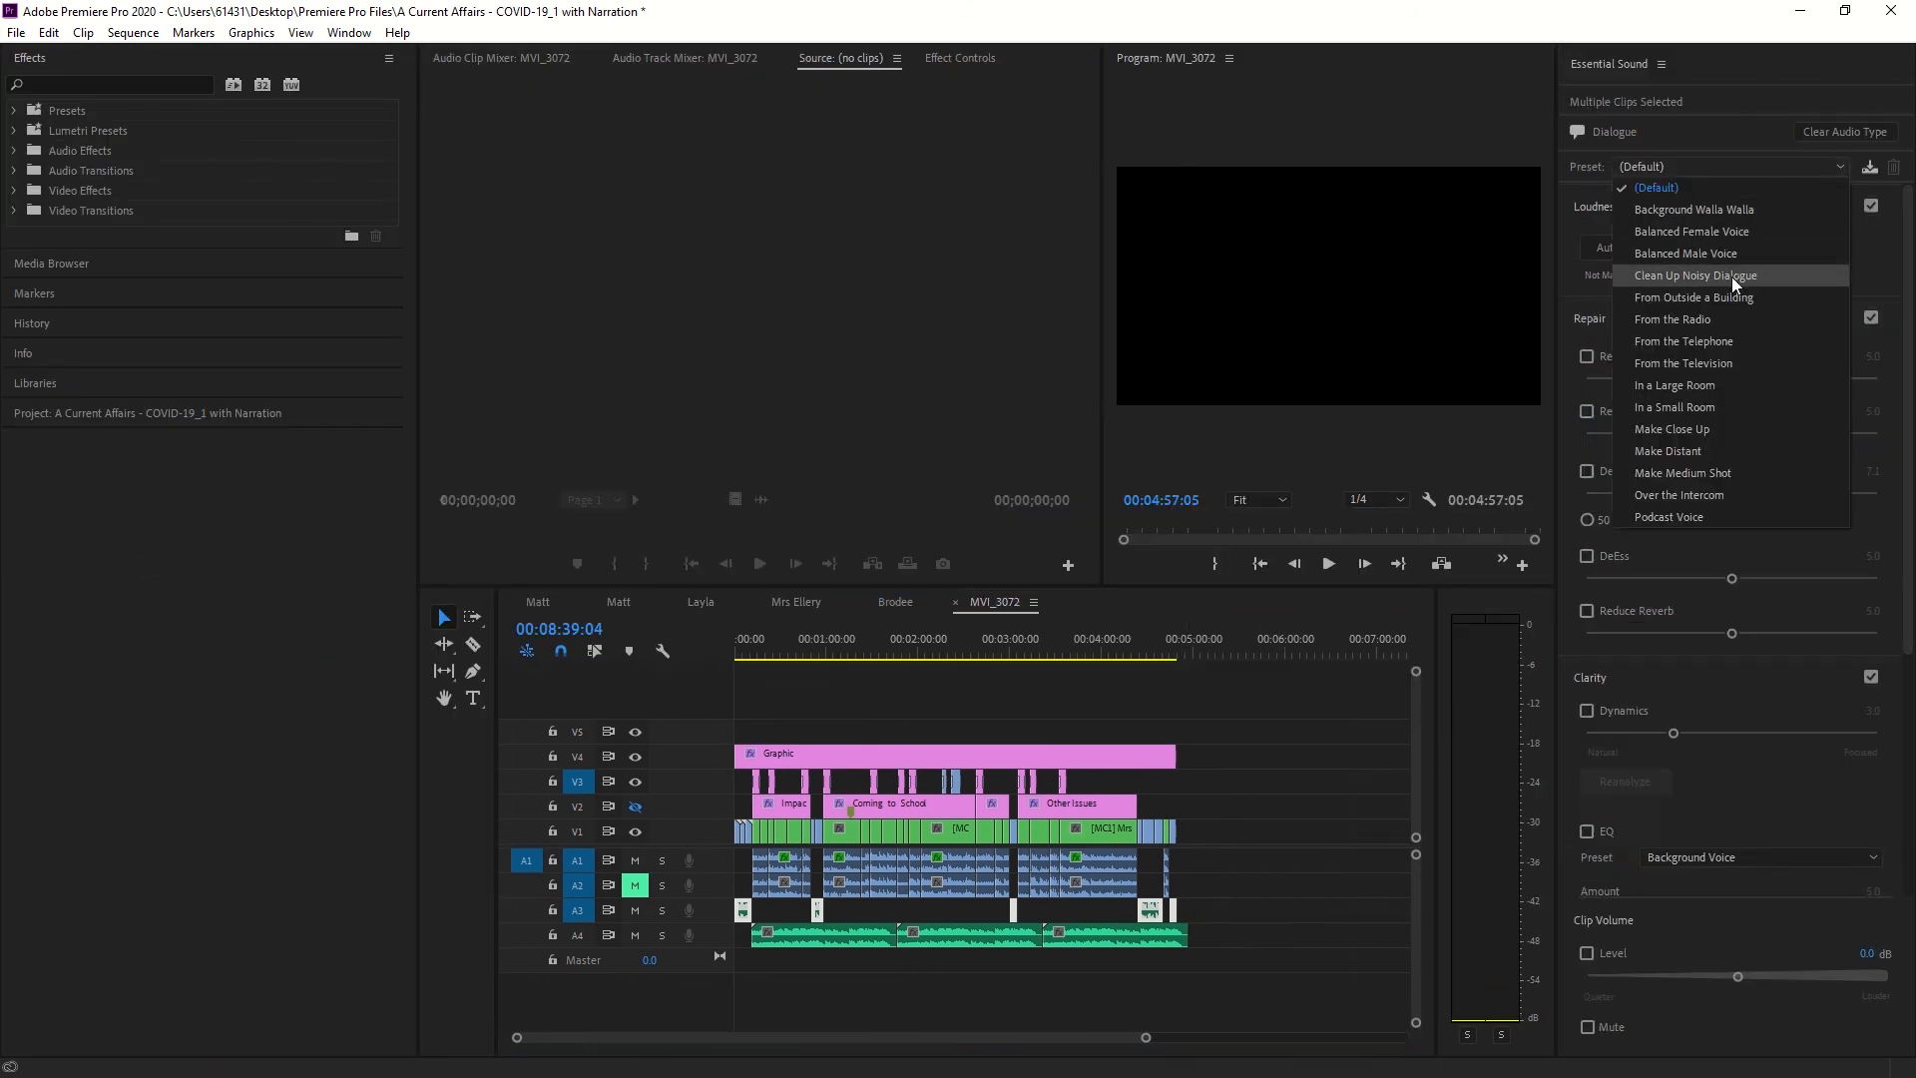
{"action": "left_click", "coordinate": [1714, 127]}
{"action": "left_click", "coordinate": [1846, 131]}
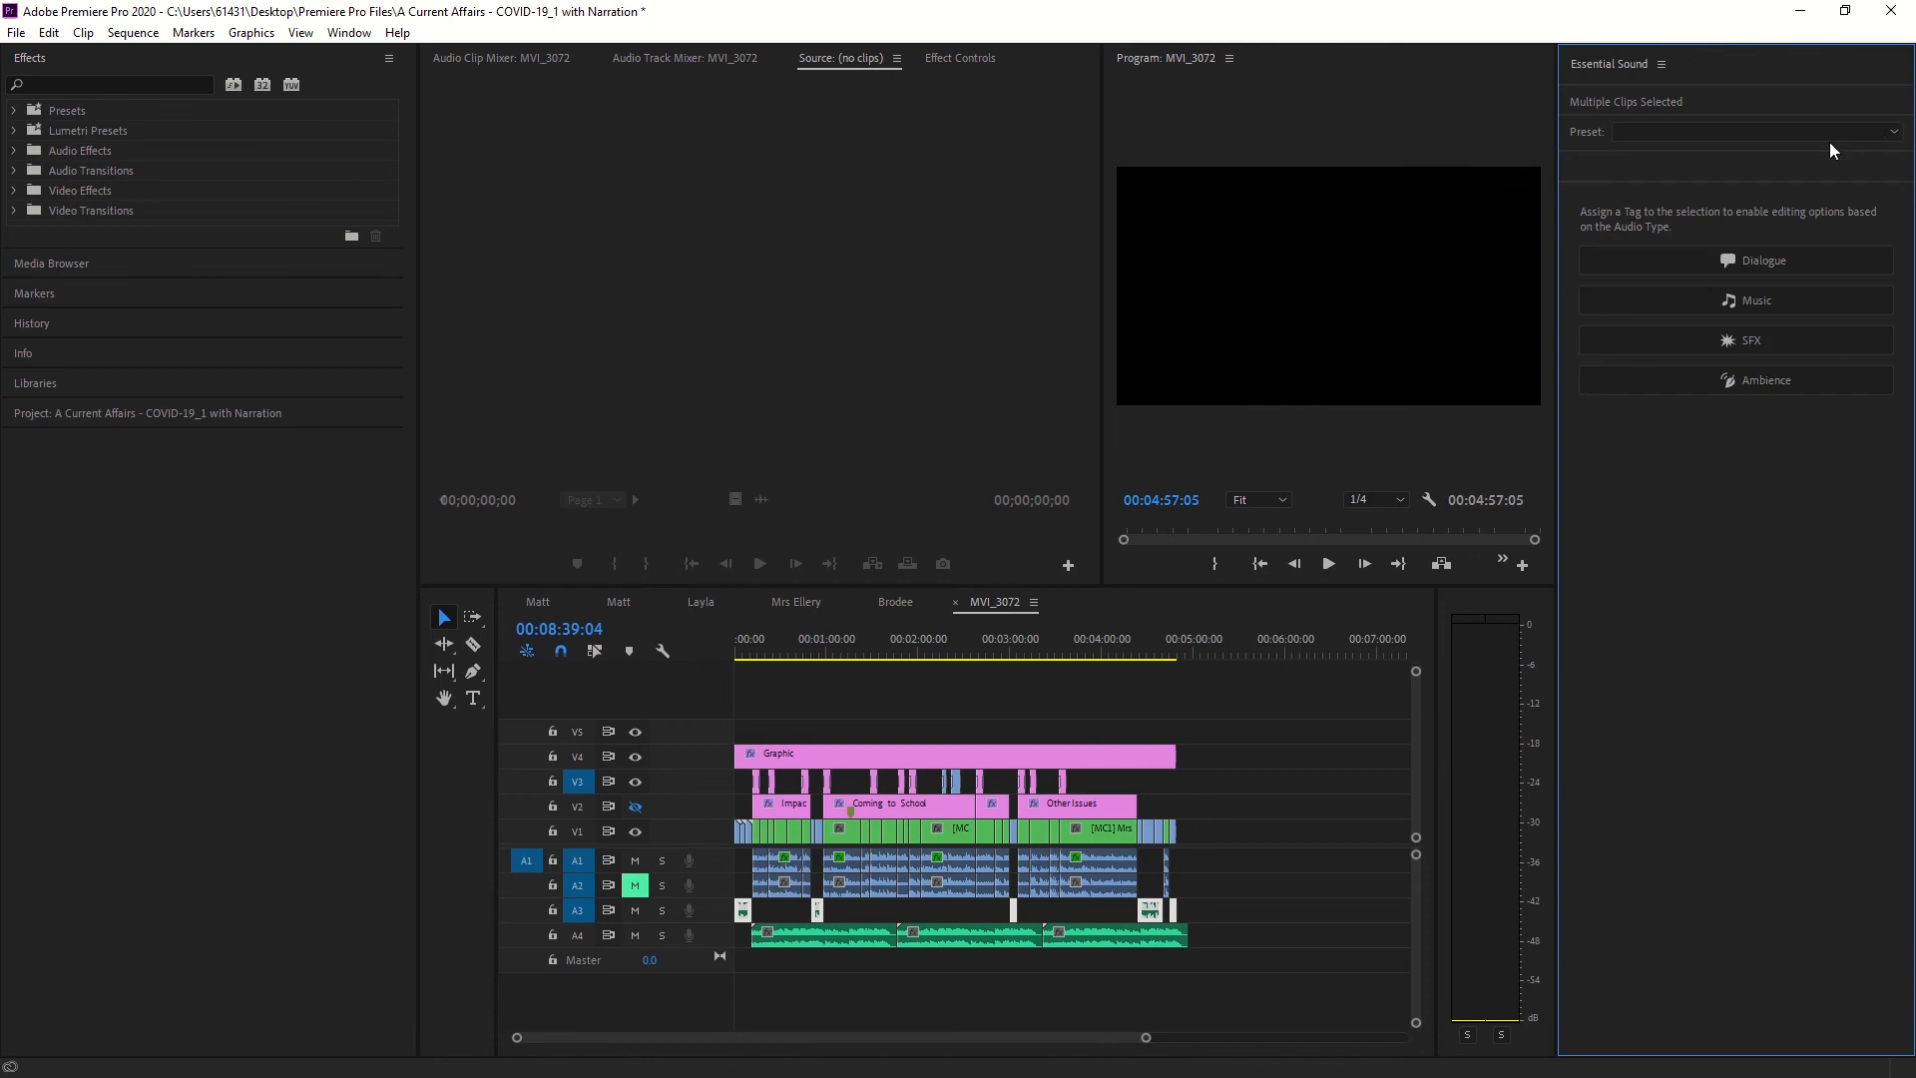
{"action": "left_click", "coordinate": [1845, 141]}
{"action": "mouse_move", "coordinate": [1697, 148]}
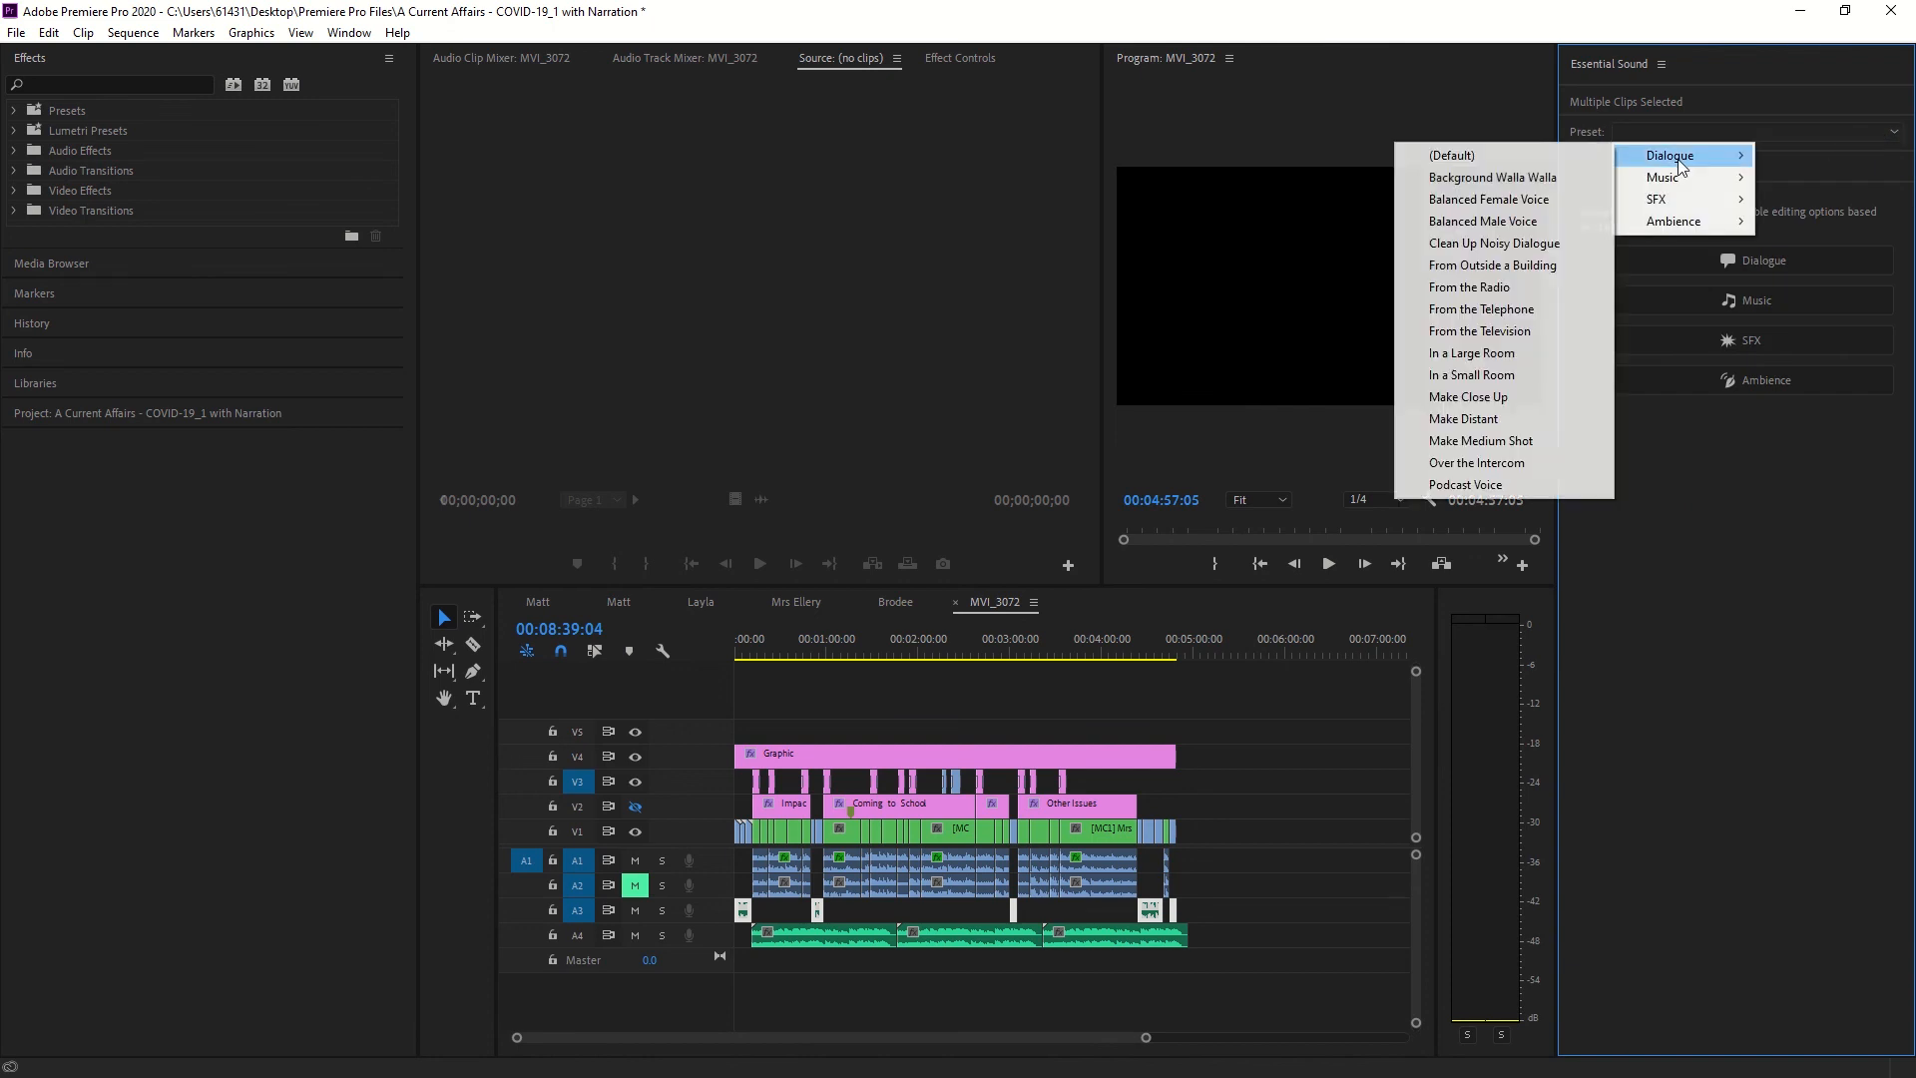
{"action": "left_click", "coordinate": [1518, 151]}
{"action": "left_click", "coordinate": [1216, 884]}
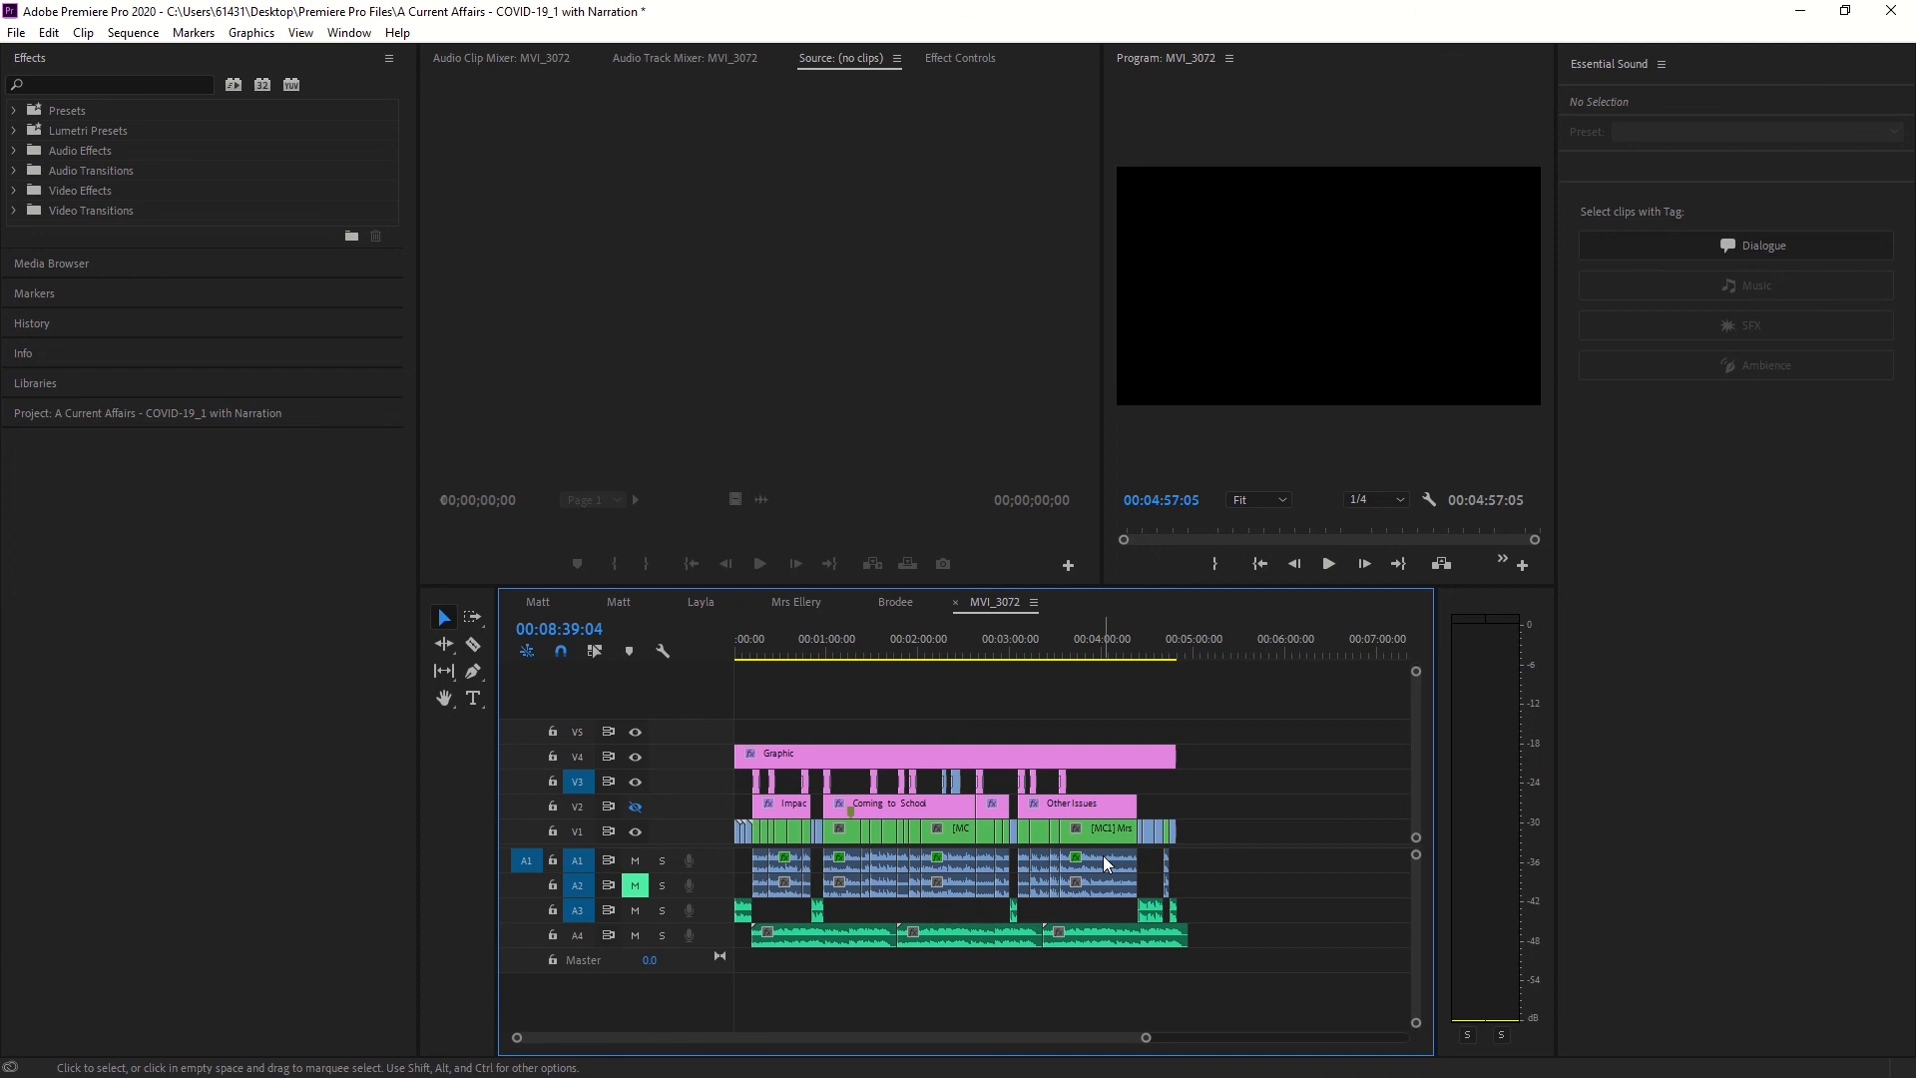
Select the three music clips on track A4 and tag them as Music.
{"action": "left_click_drag", "start_coordinate": [1241, 873], "coordinate": [736, 850]}
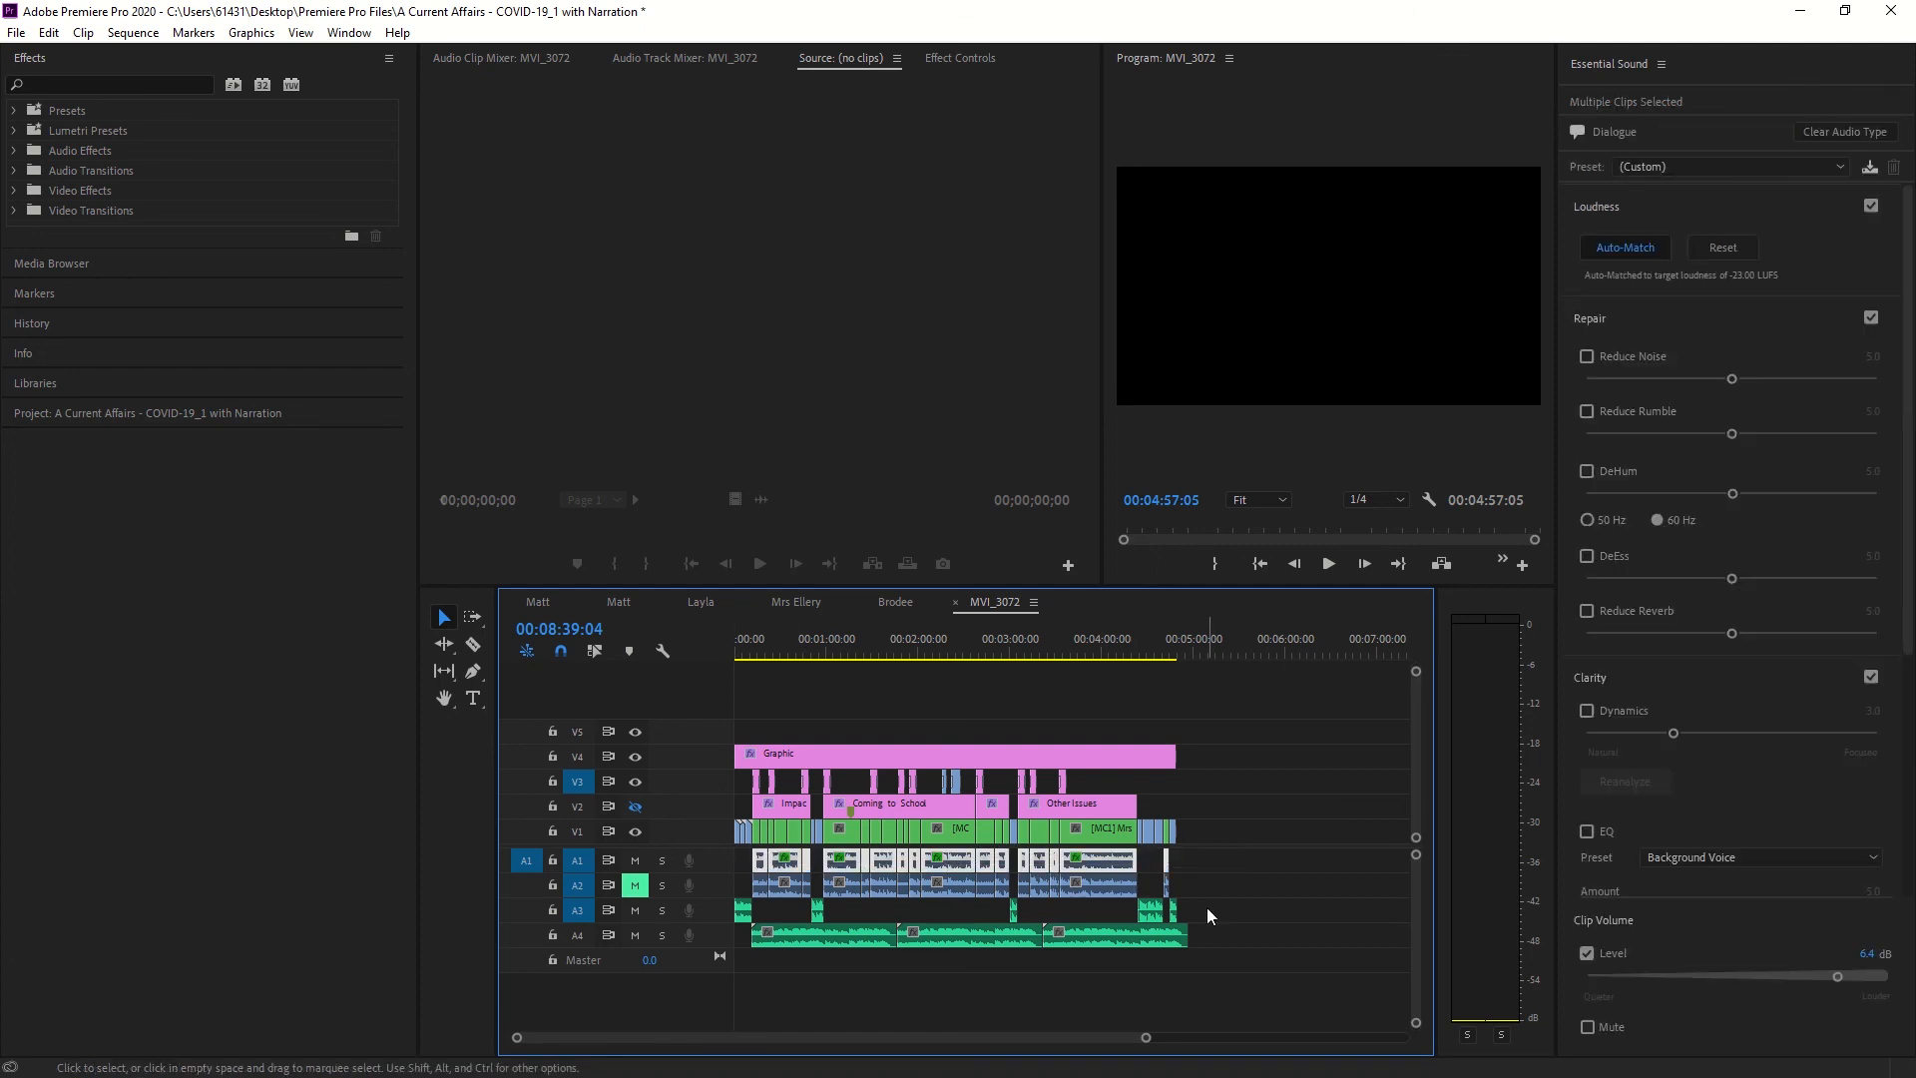
{"action": "left_click_drag", "start_coordinate": [1216, 900], "coordinate": [736, 924]}
{"action": "left_click_drag", "start_coordinate": [1267, 976], "coordinate": [785, 940]}
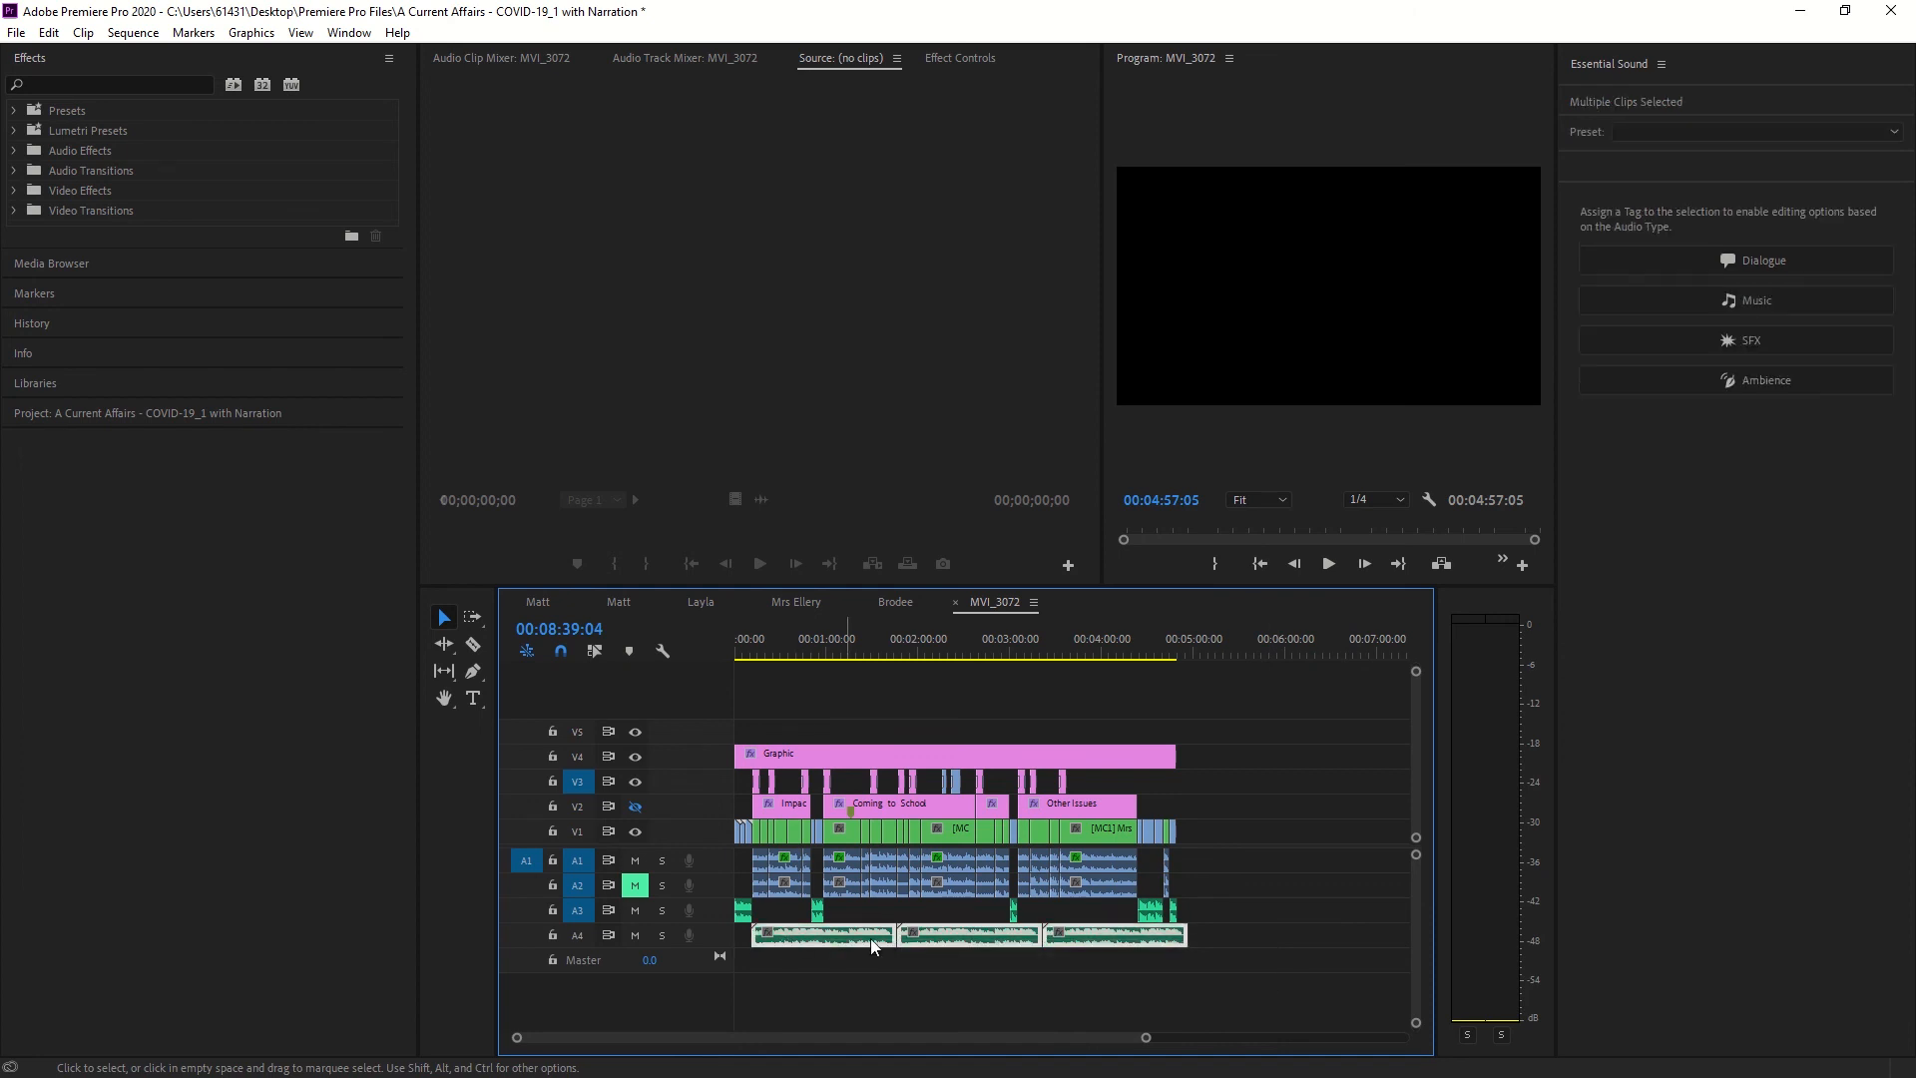
{"action": "left_click", "coordinate": [1715, 297]}
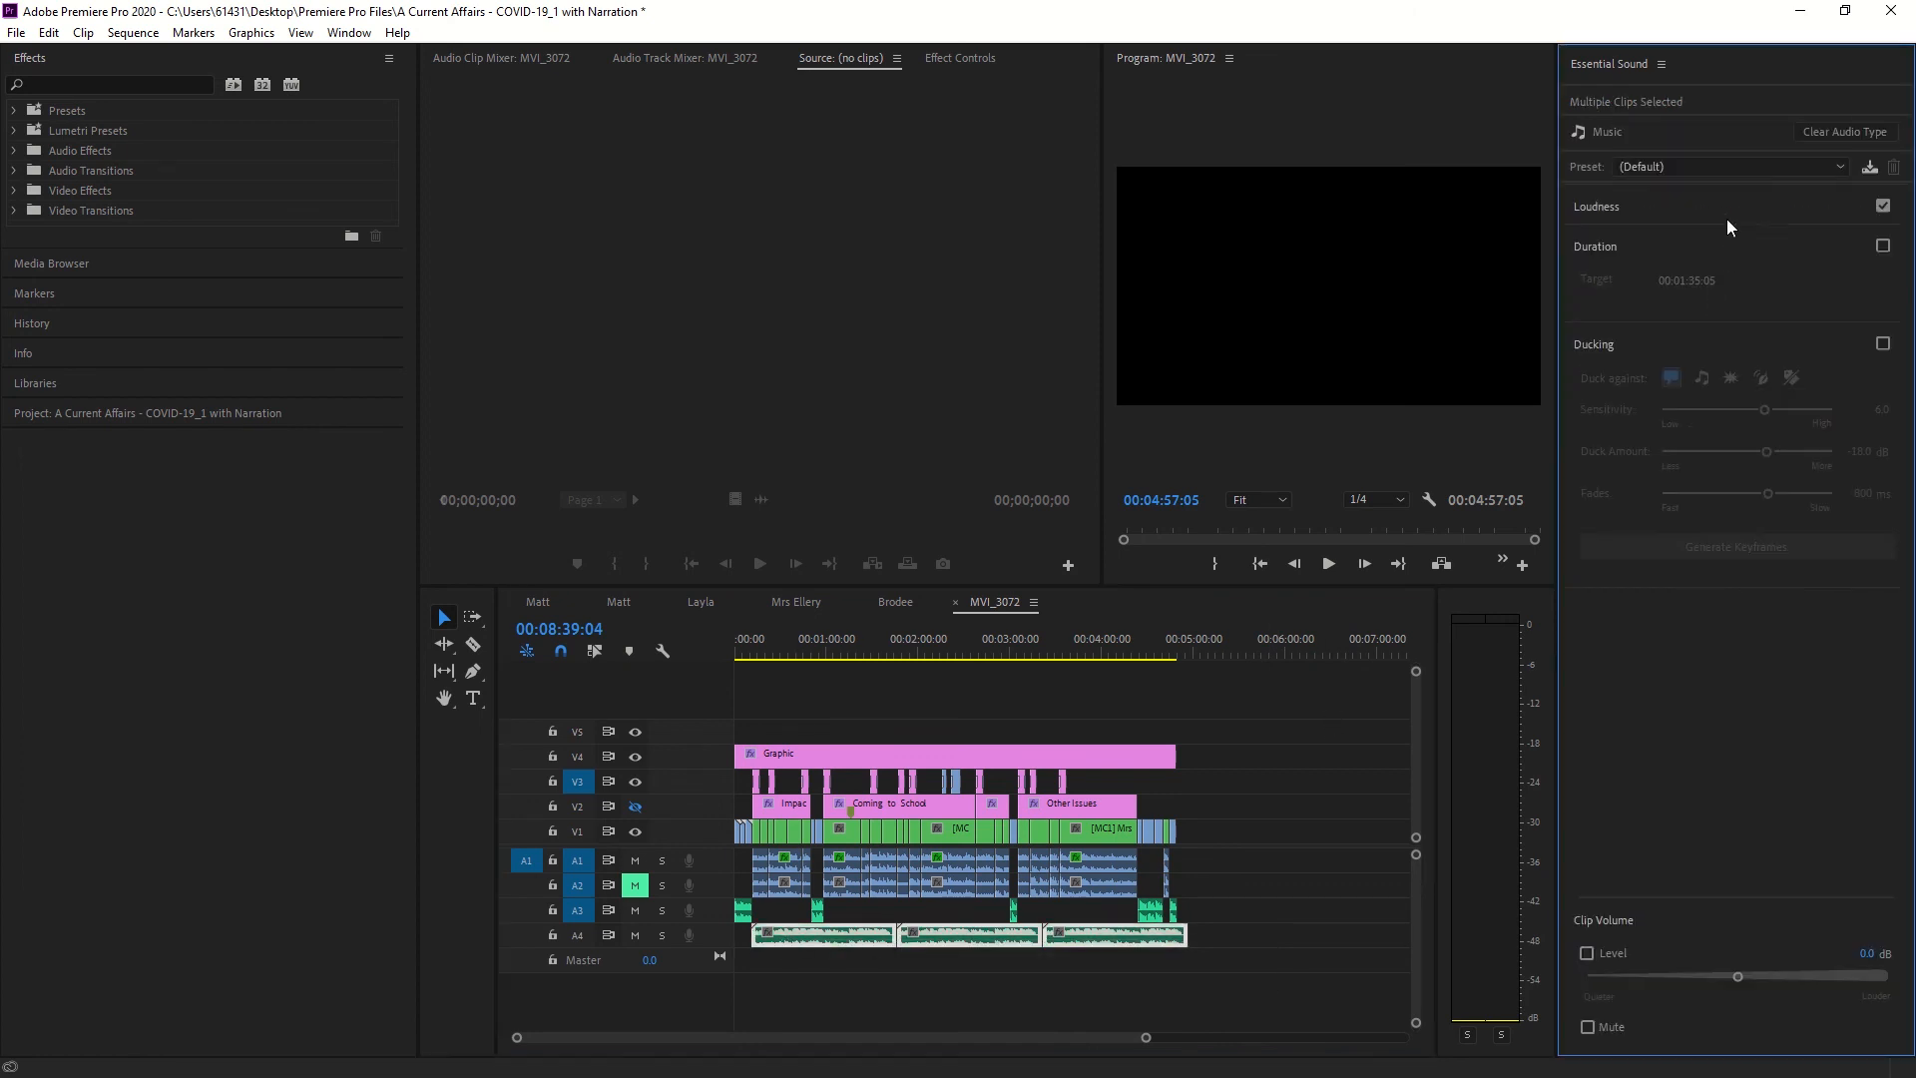
Enable ducking against dialogue on the A4 music clips and generate the ducking keyframes.
{"action": "left_click", "coordinate": [1883, 348]}
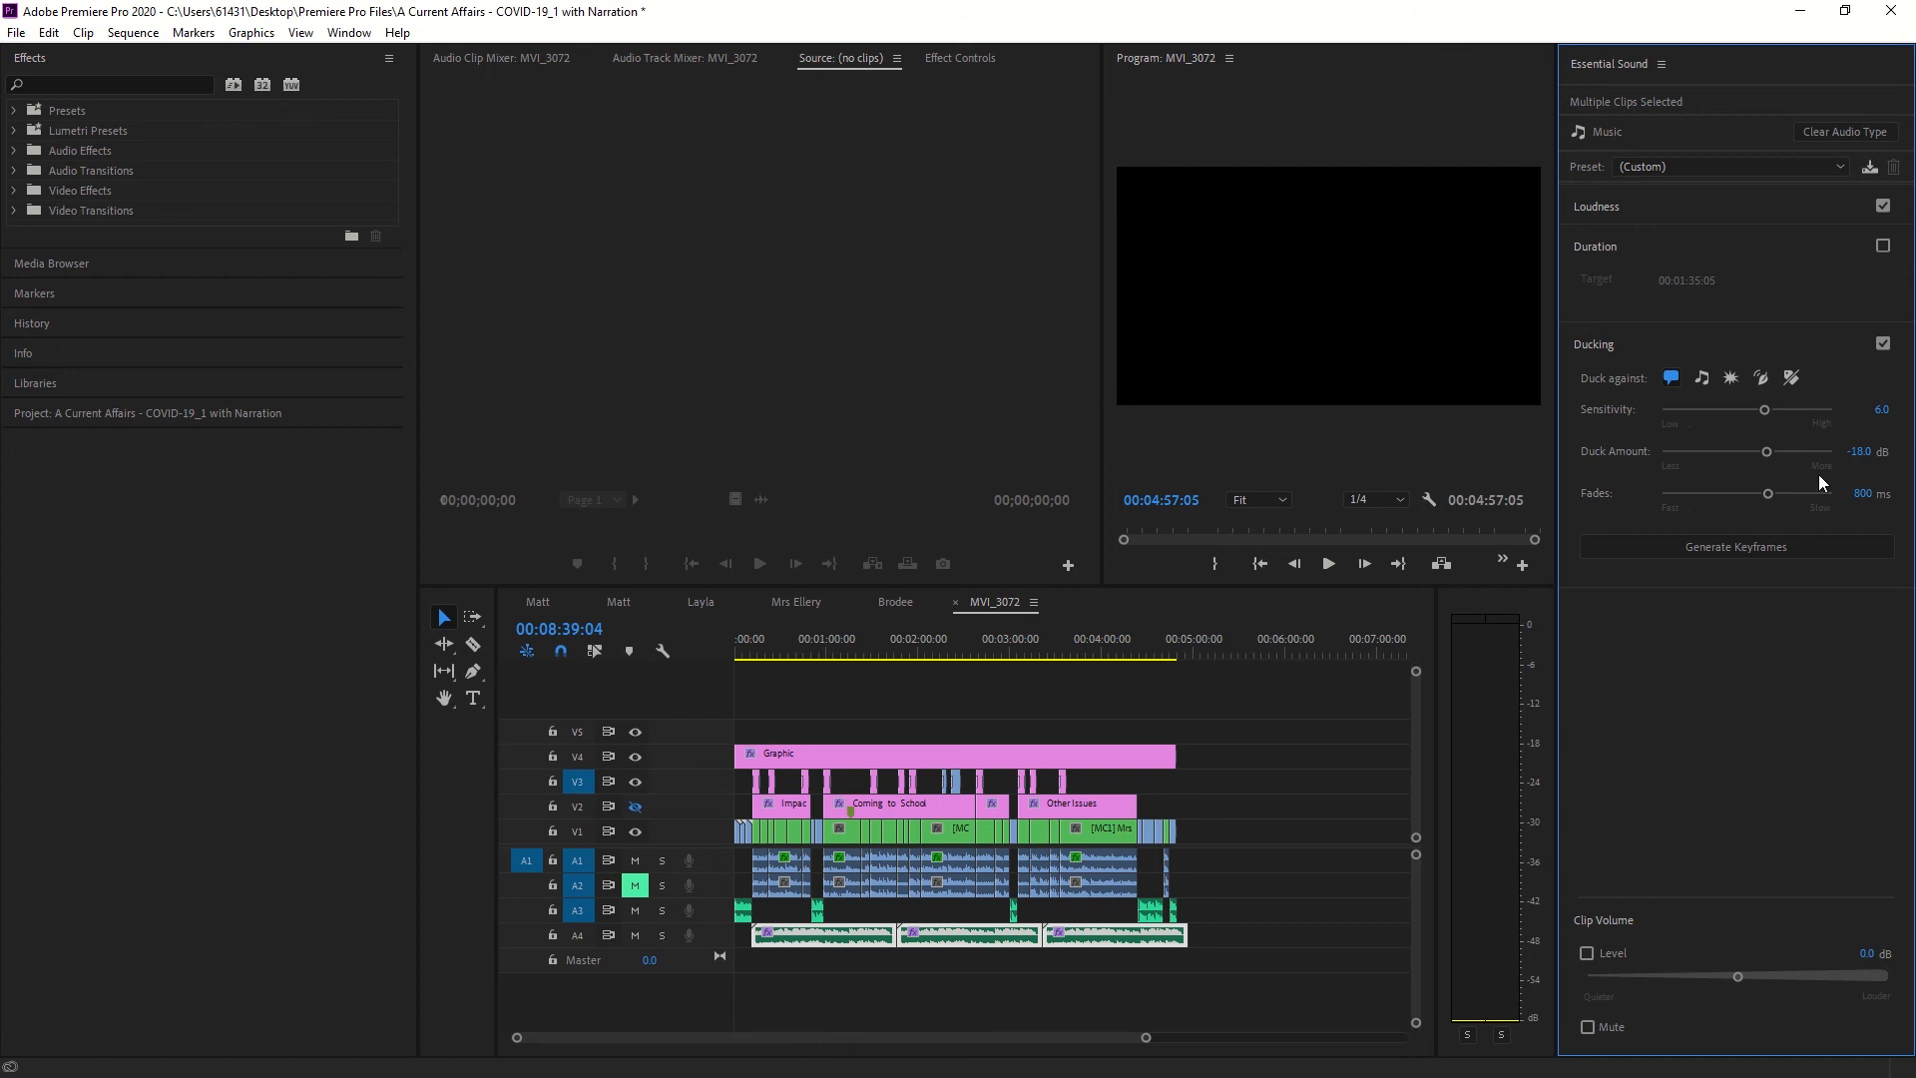
{"action": "left_click", "coordinate": [1775, 547]}
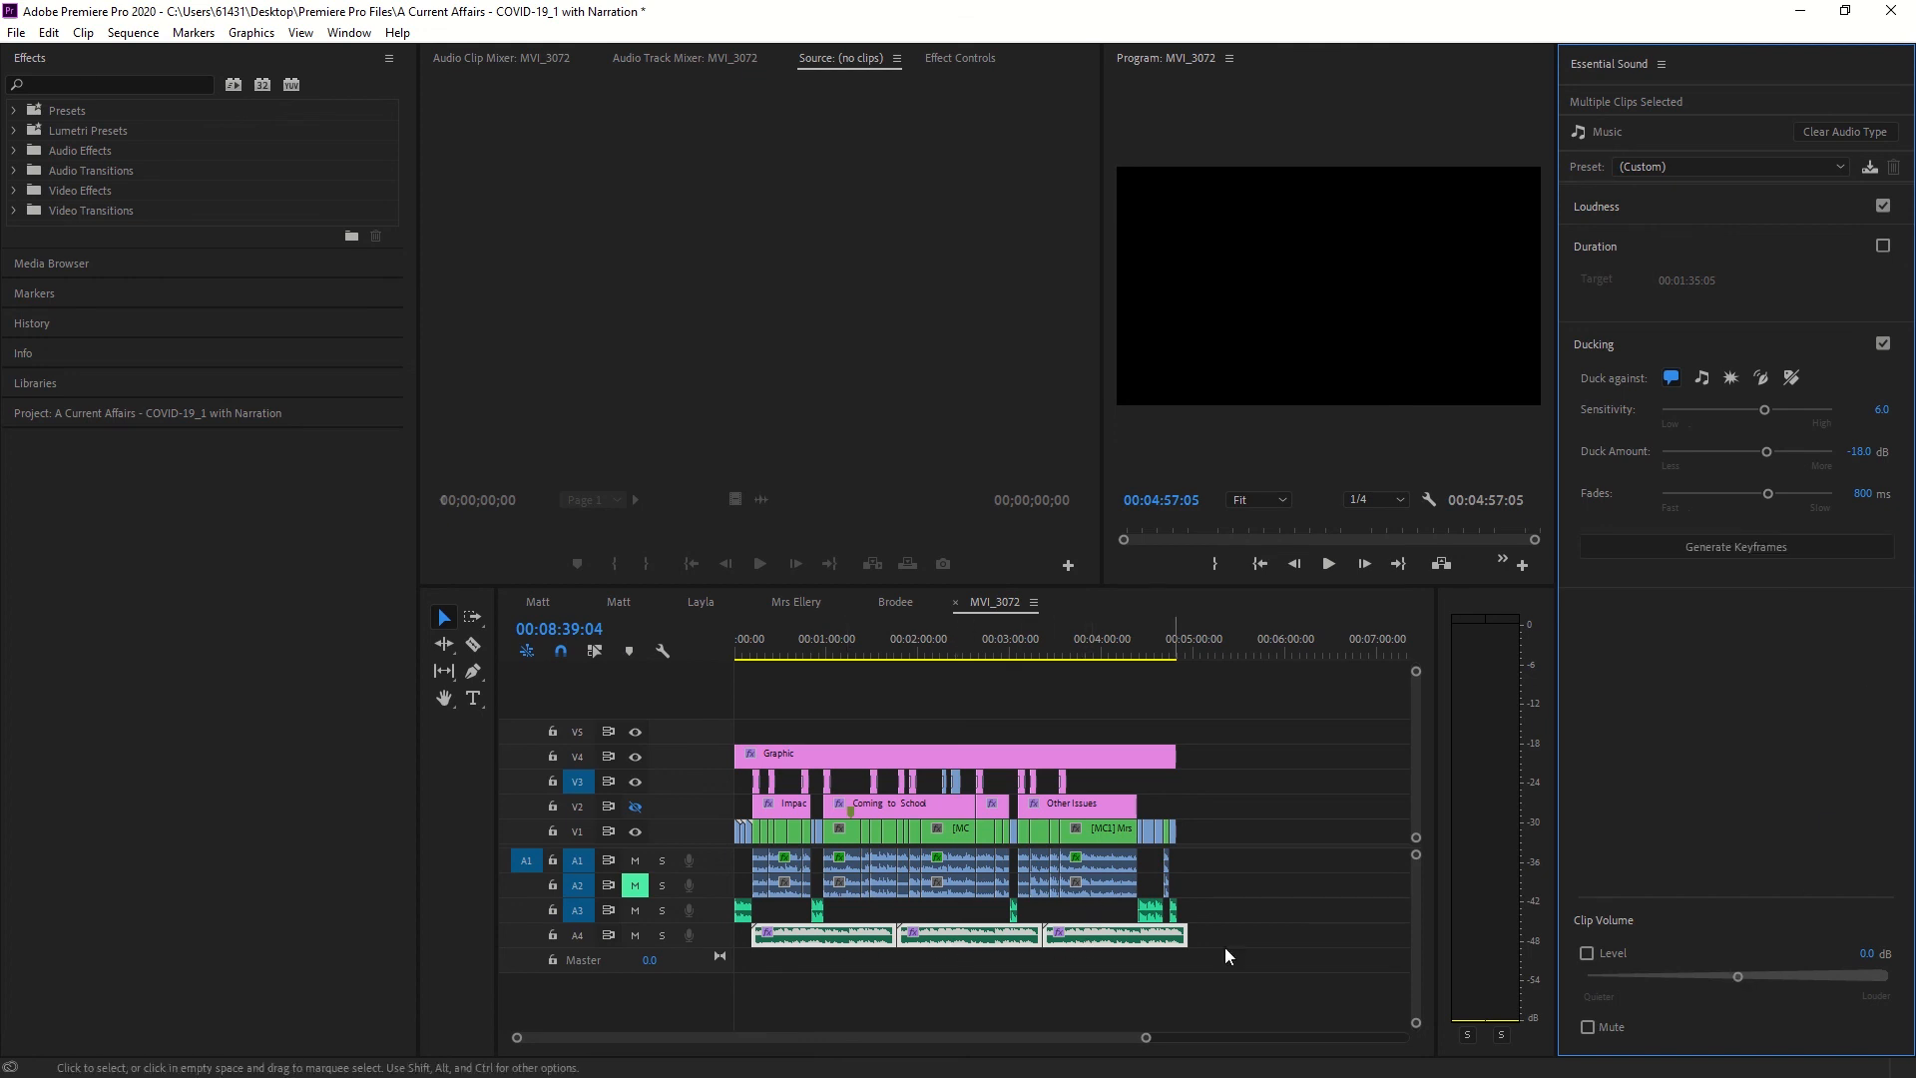
Lower the clip volume level of the A4 music clips to -9.6 dB and play the sequence from near its start.
{"action": "left_click_drag", "start_coordinate": [1729, 972], "coordinate": [1728, 976]}
{"action": "left_click_drag", "start_coordinate": [948, 655], "coordinate": [747, 651]}
{"action": "key", "text": "space"}
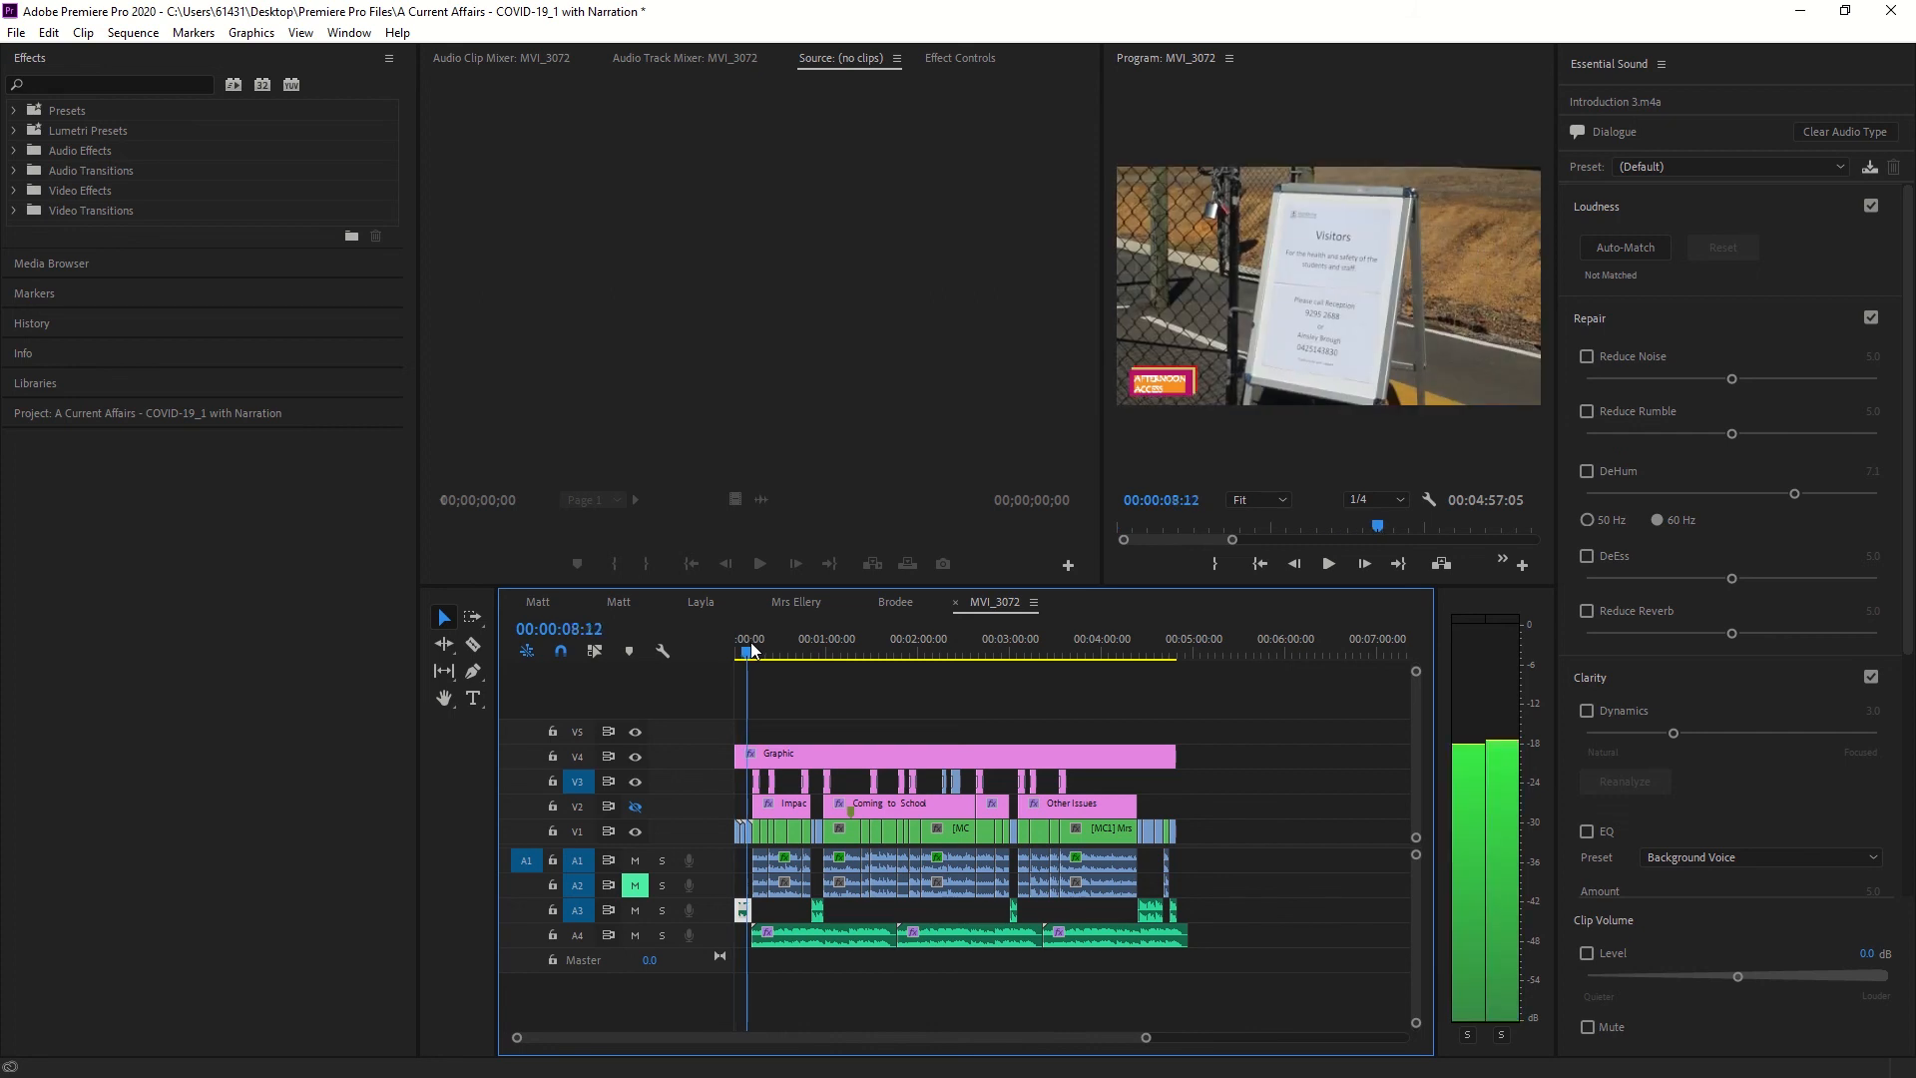
Regenerate the ducking keyframes for the first and second A4 music clips, and place the playhead near the end of the introduction.
{"action": "left_click", "coordinate": [844, 940]}
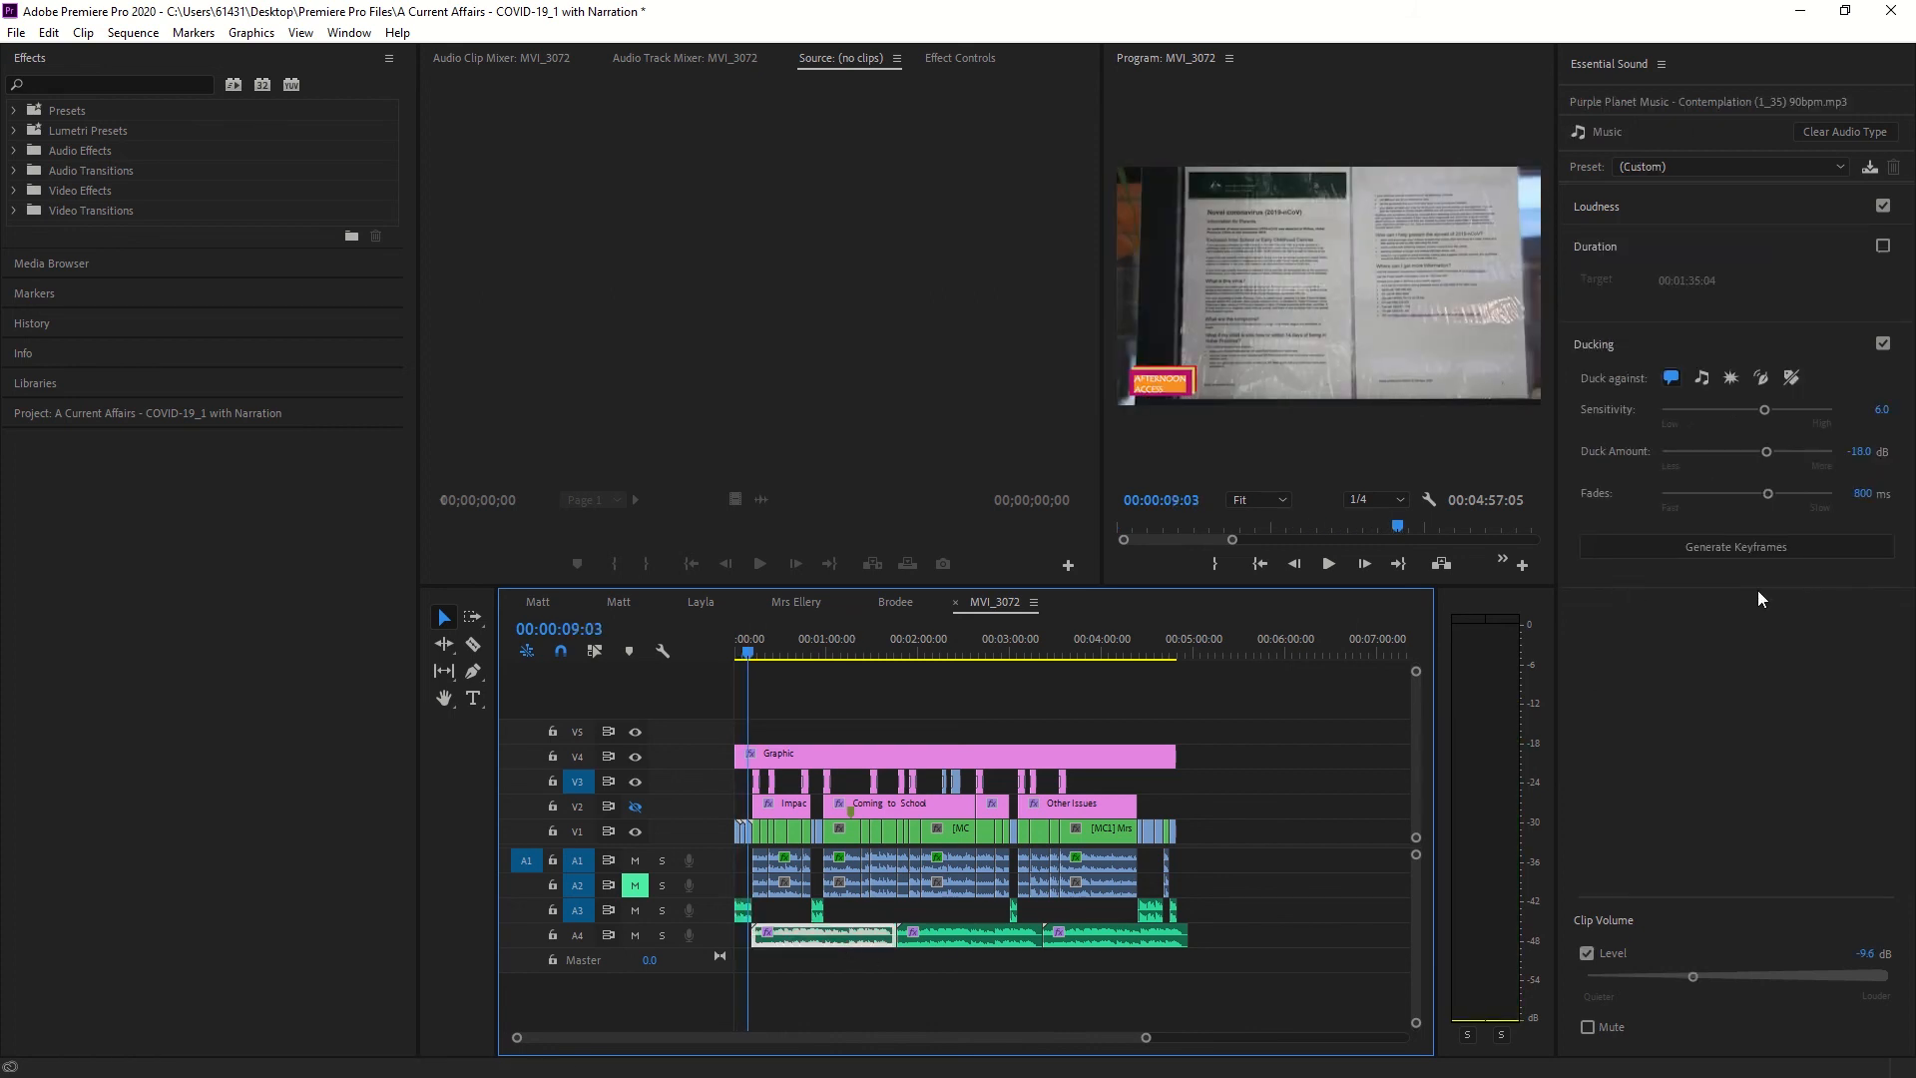
{"action": "left_click", "coordinate": [1757, 555]}
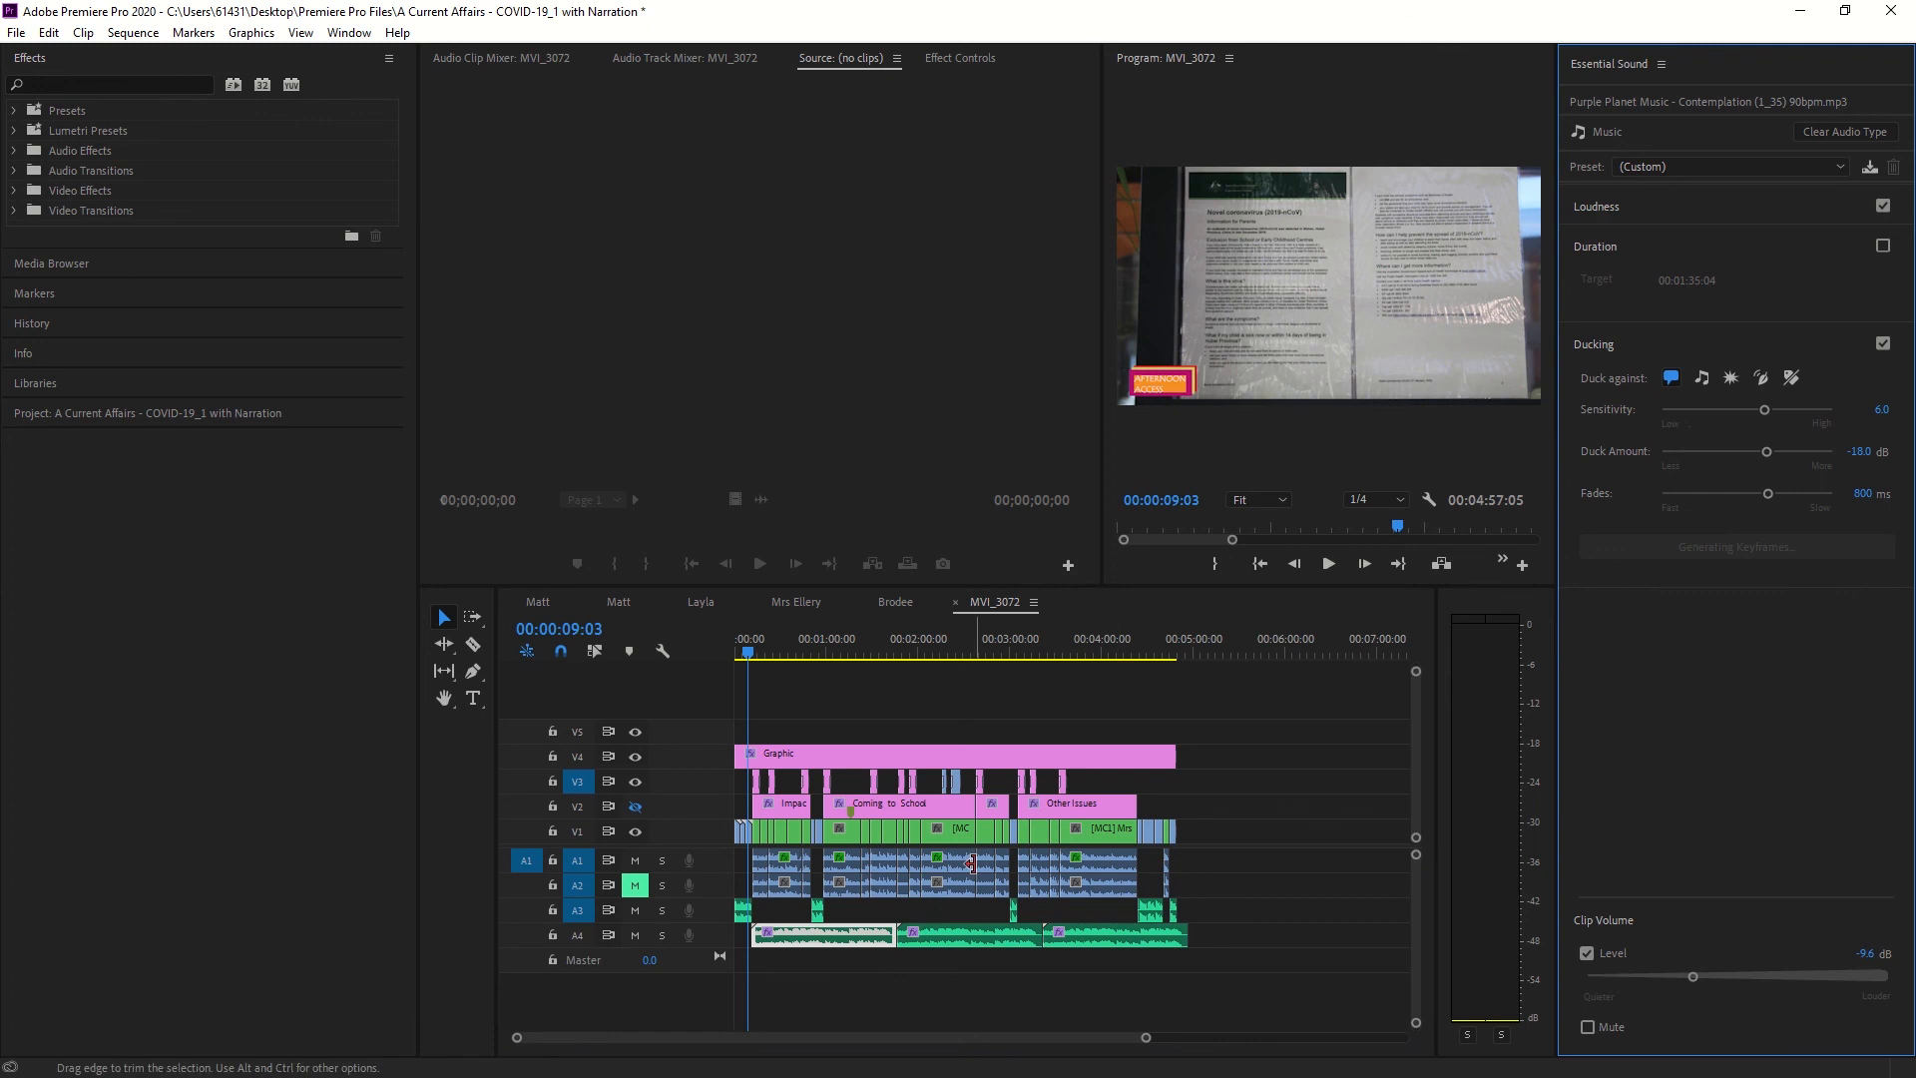
{"action": "left_click", "coordinate": [942, 933]}
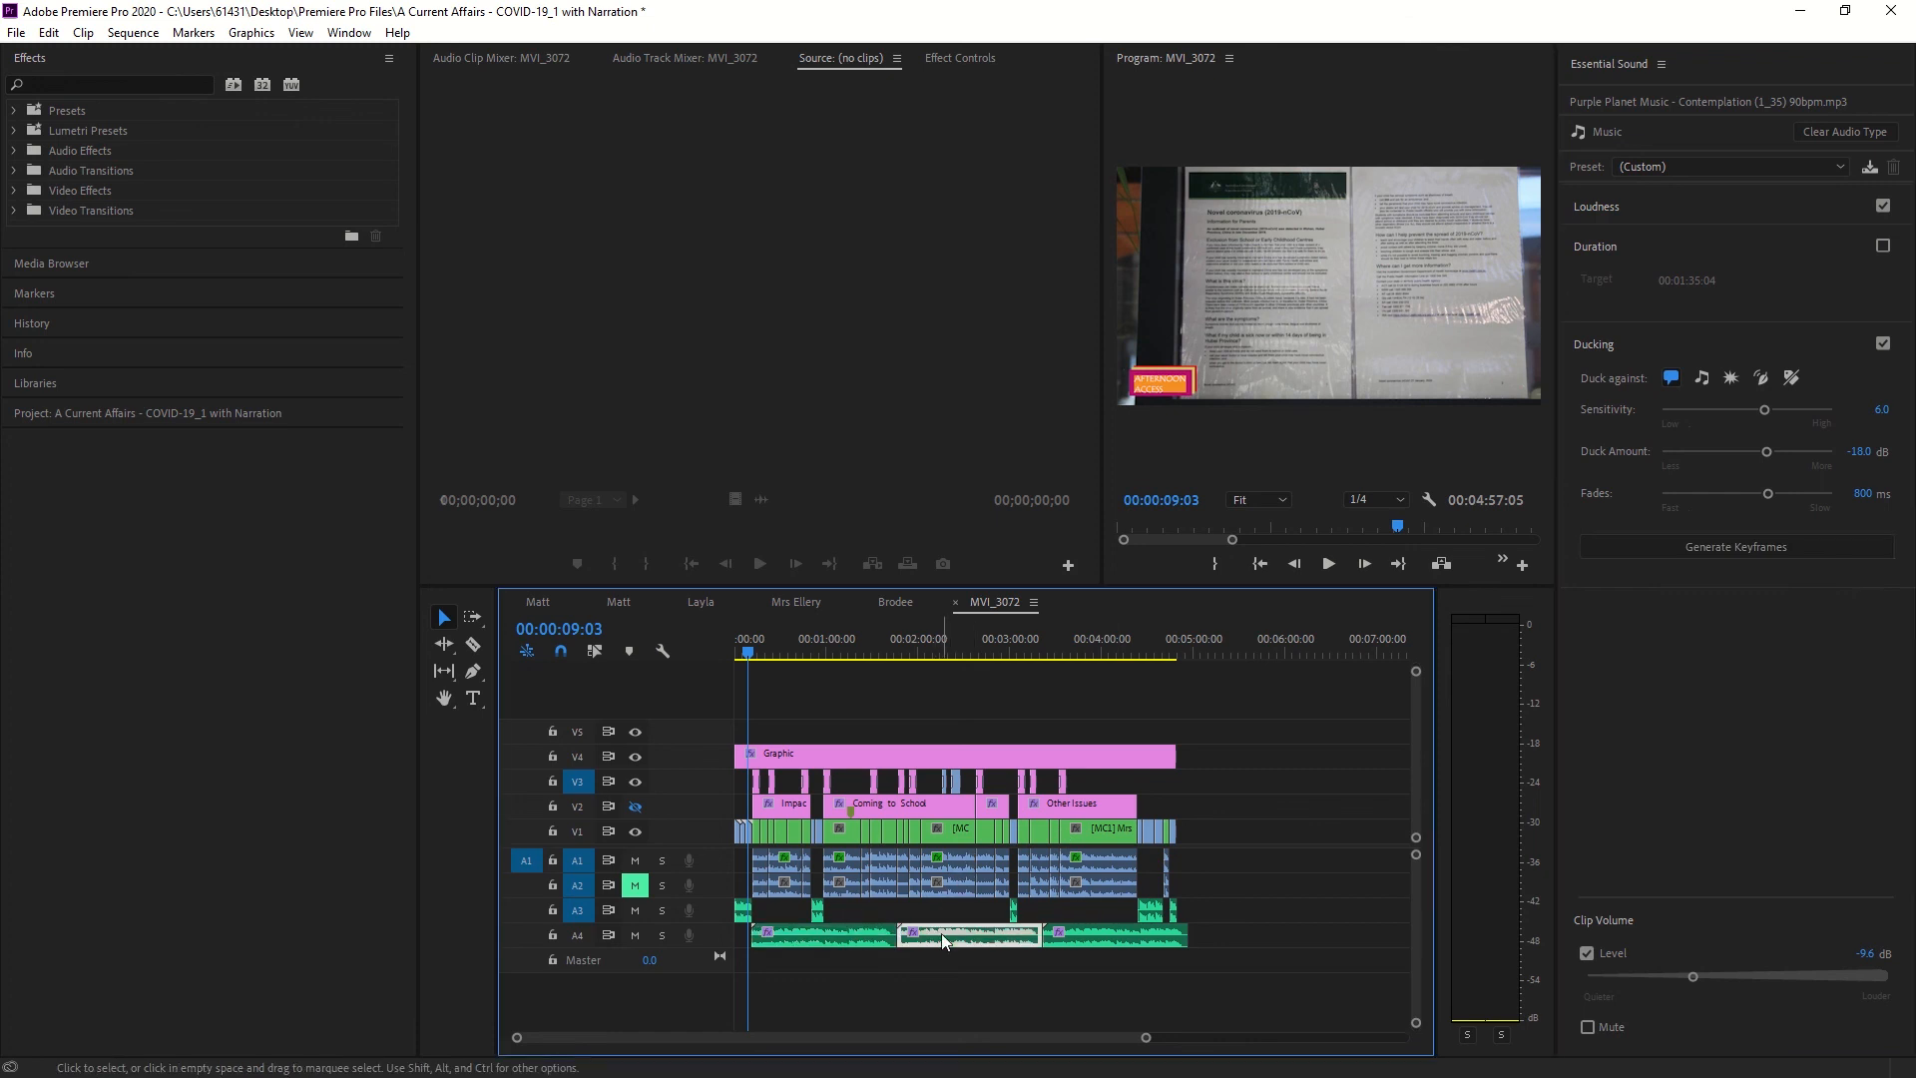
{"action": "left_click", "coordinate": [1742, 552]}
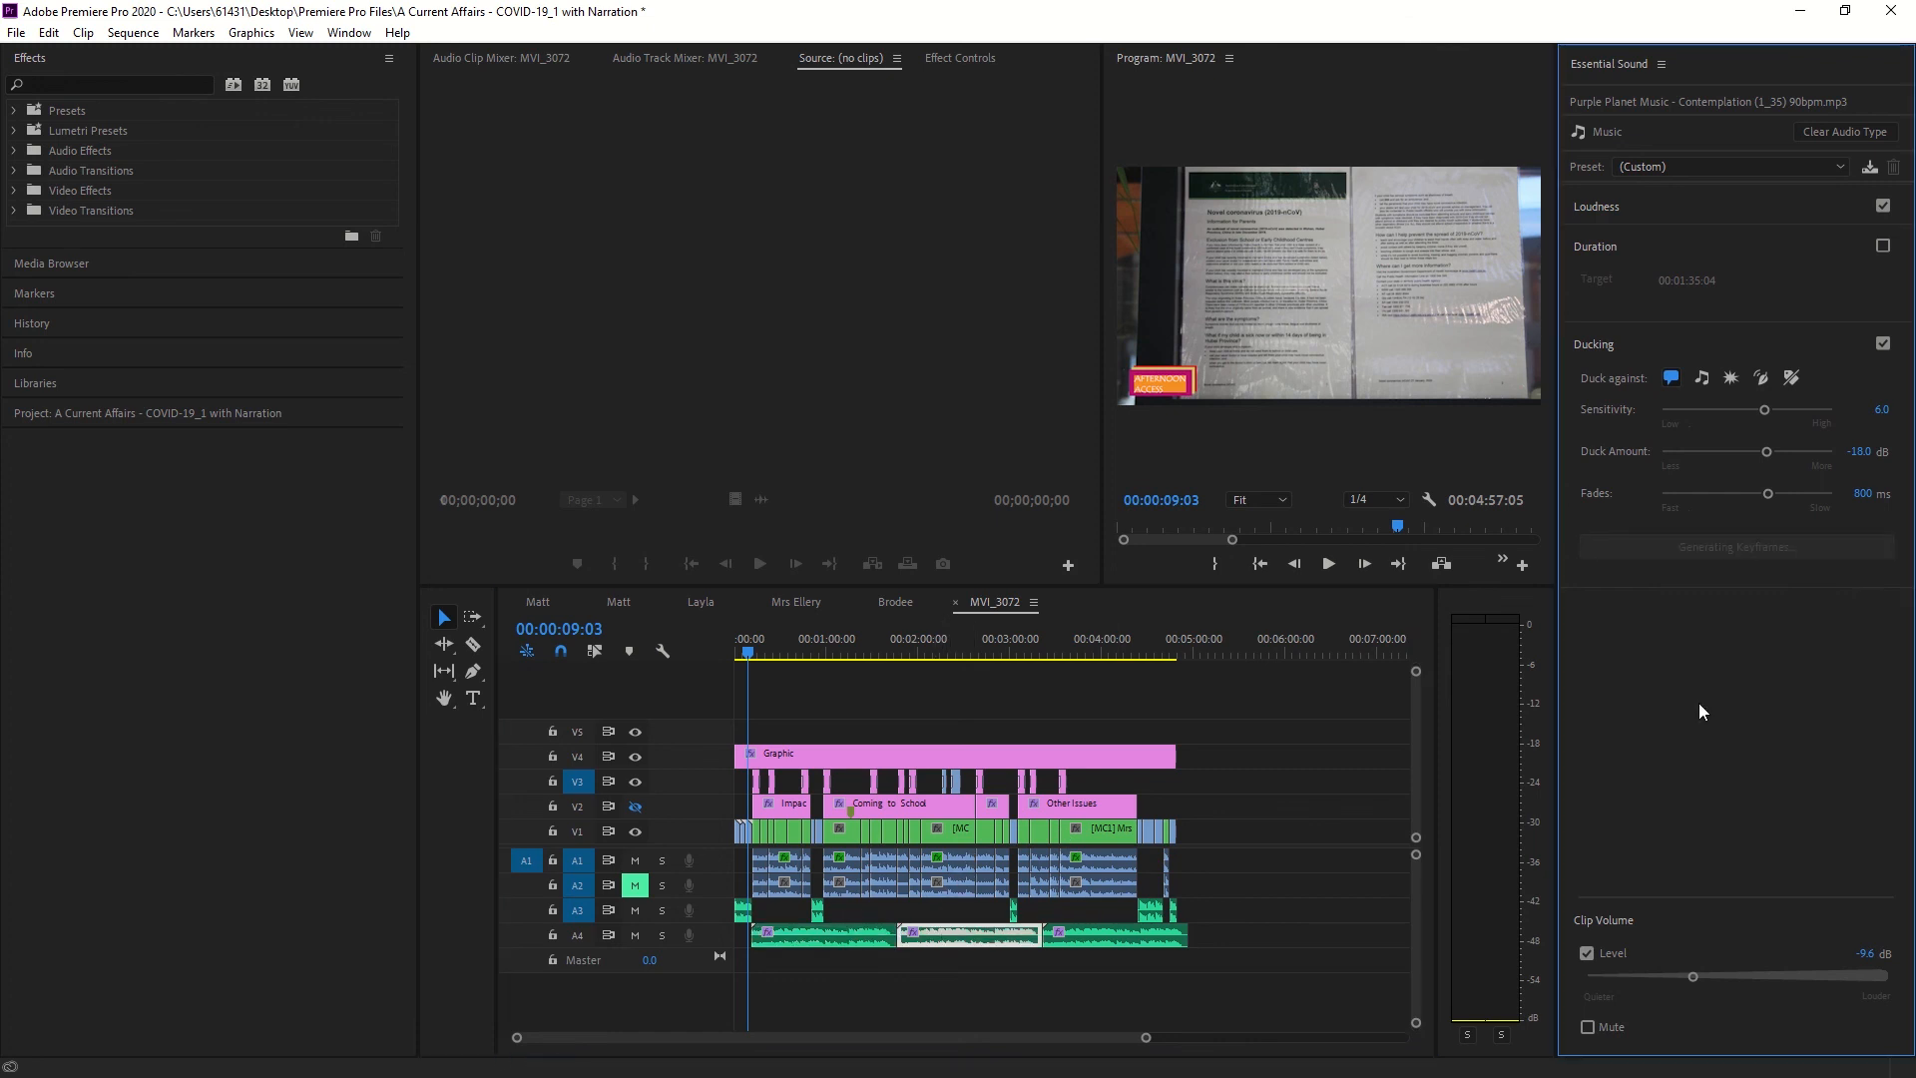
{"action": "left_click", "coordinate": [744, 654]}
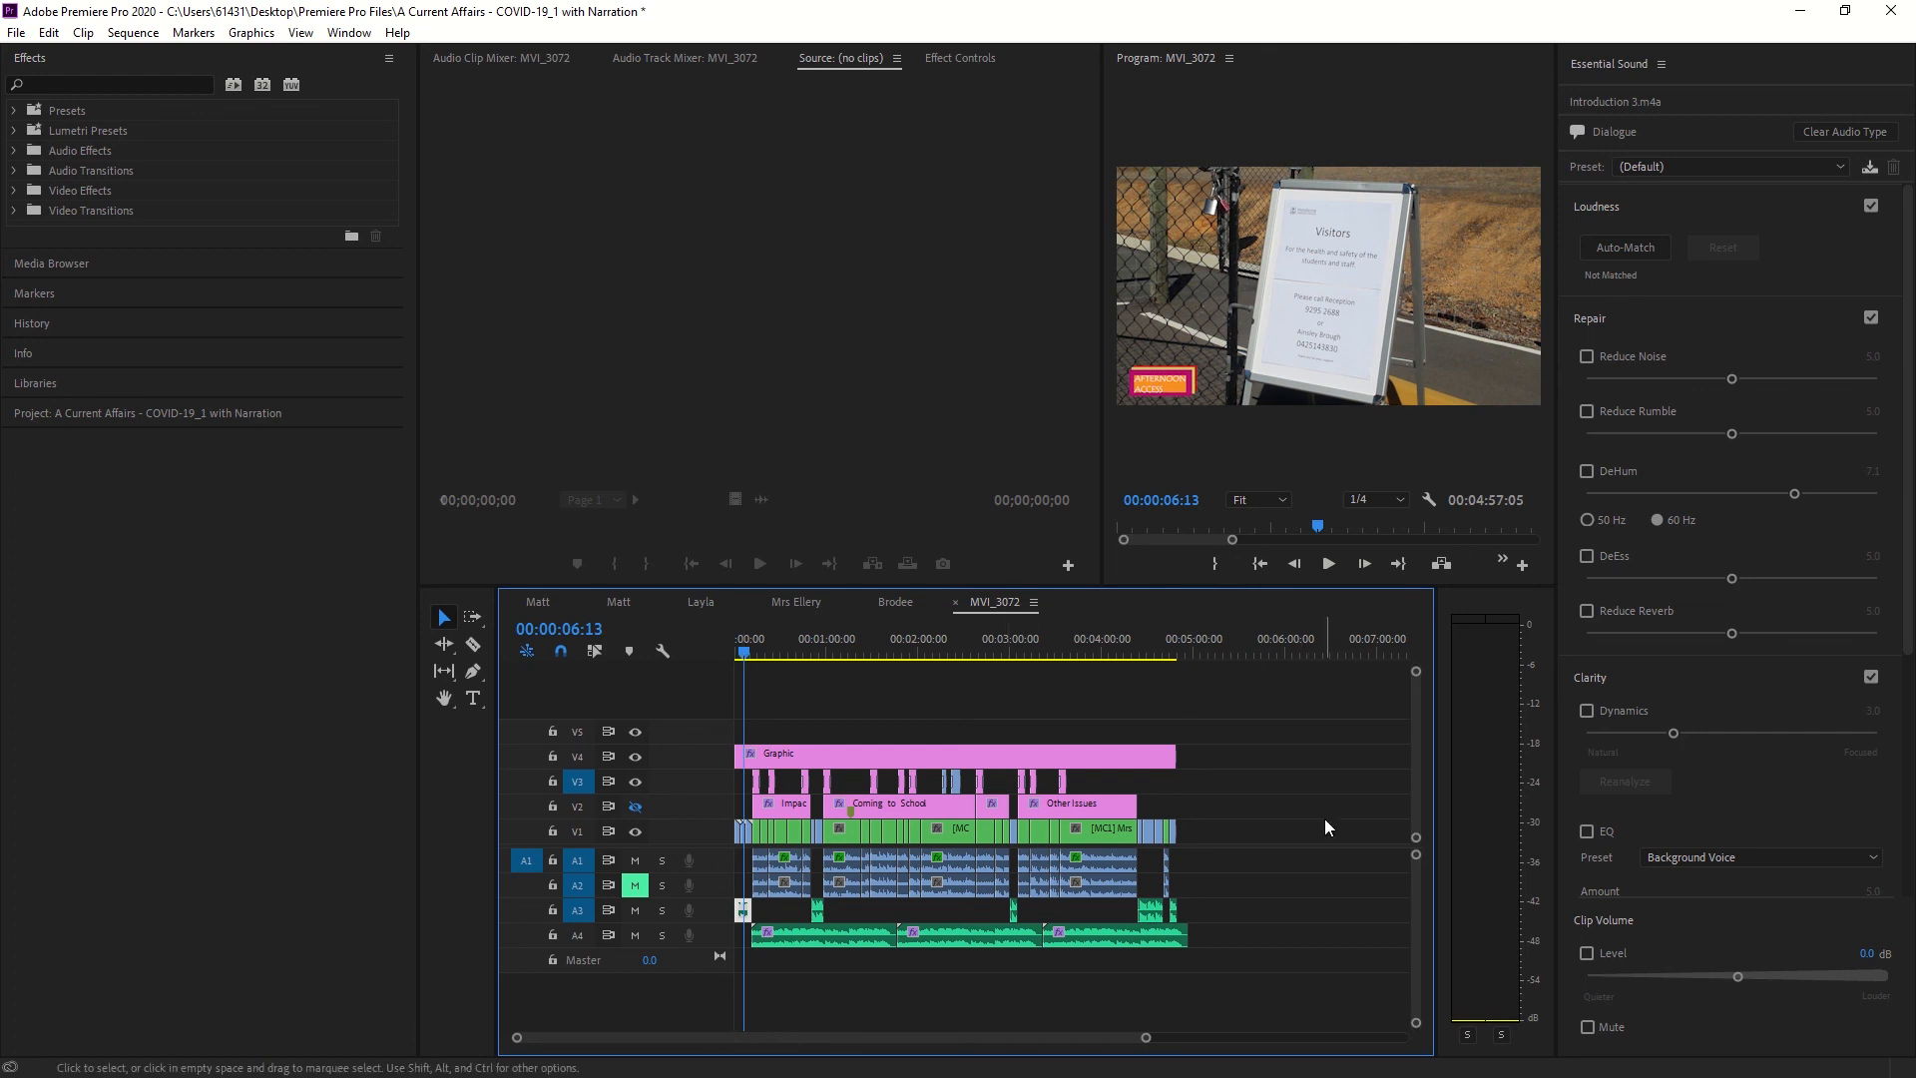
Play the sequence from the end of the introduction and raise the first A4 music clip's volume level to 0.2 dB.
{"action": "key", "text": "space"}
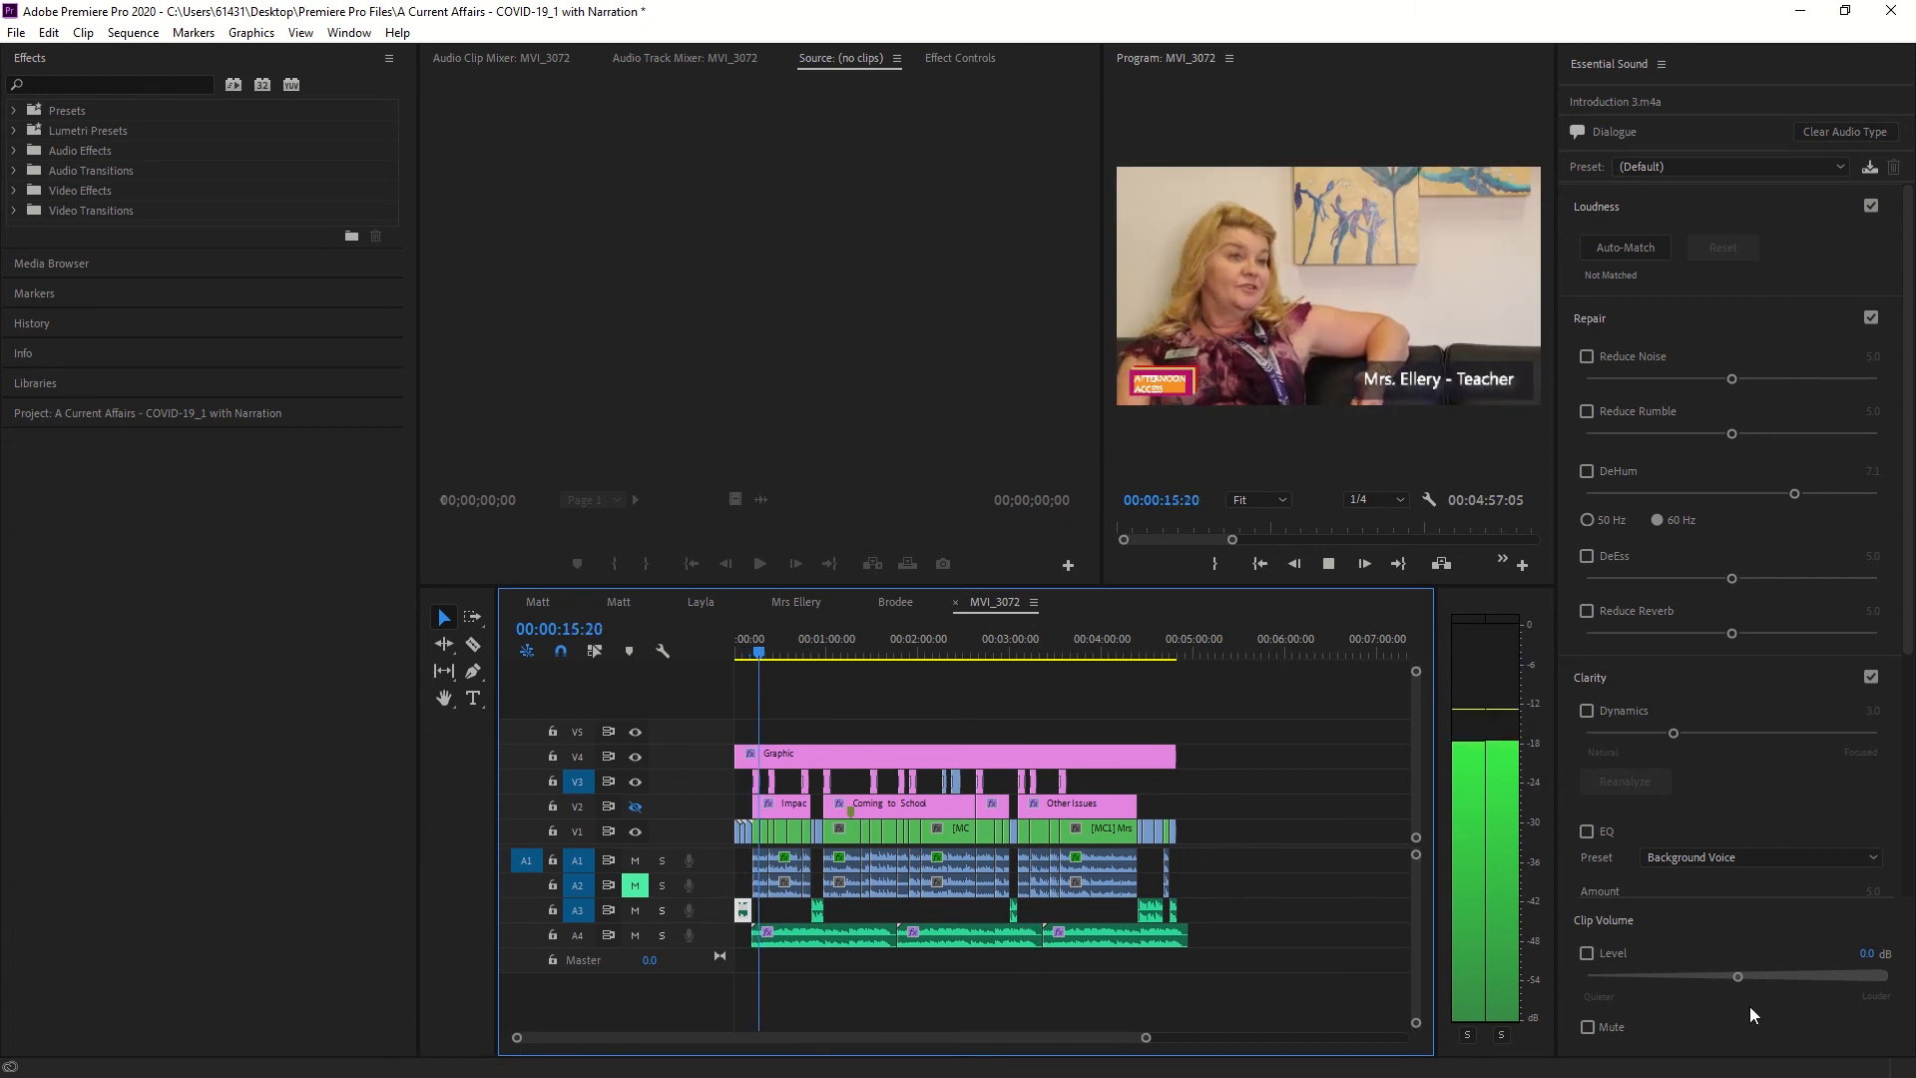
{"action": "left_click", "coordinate": [841, 943]}
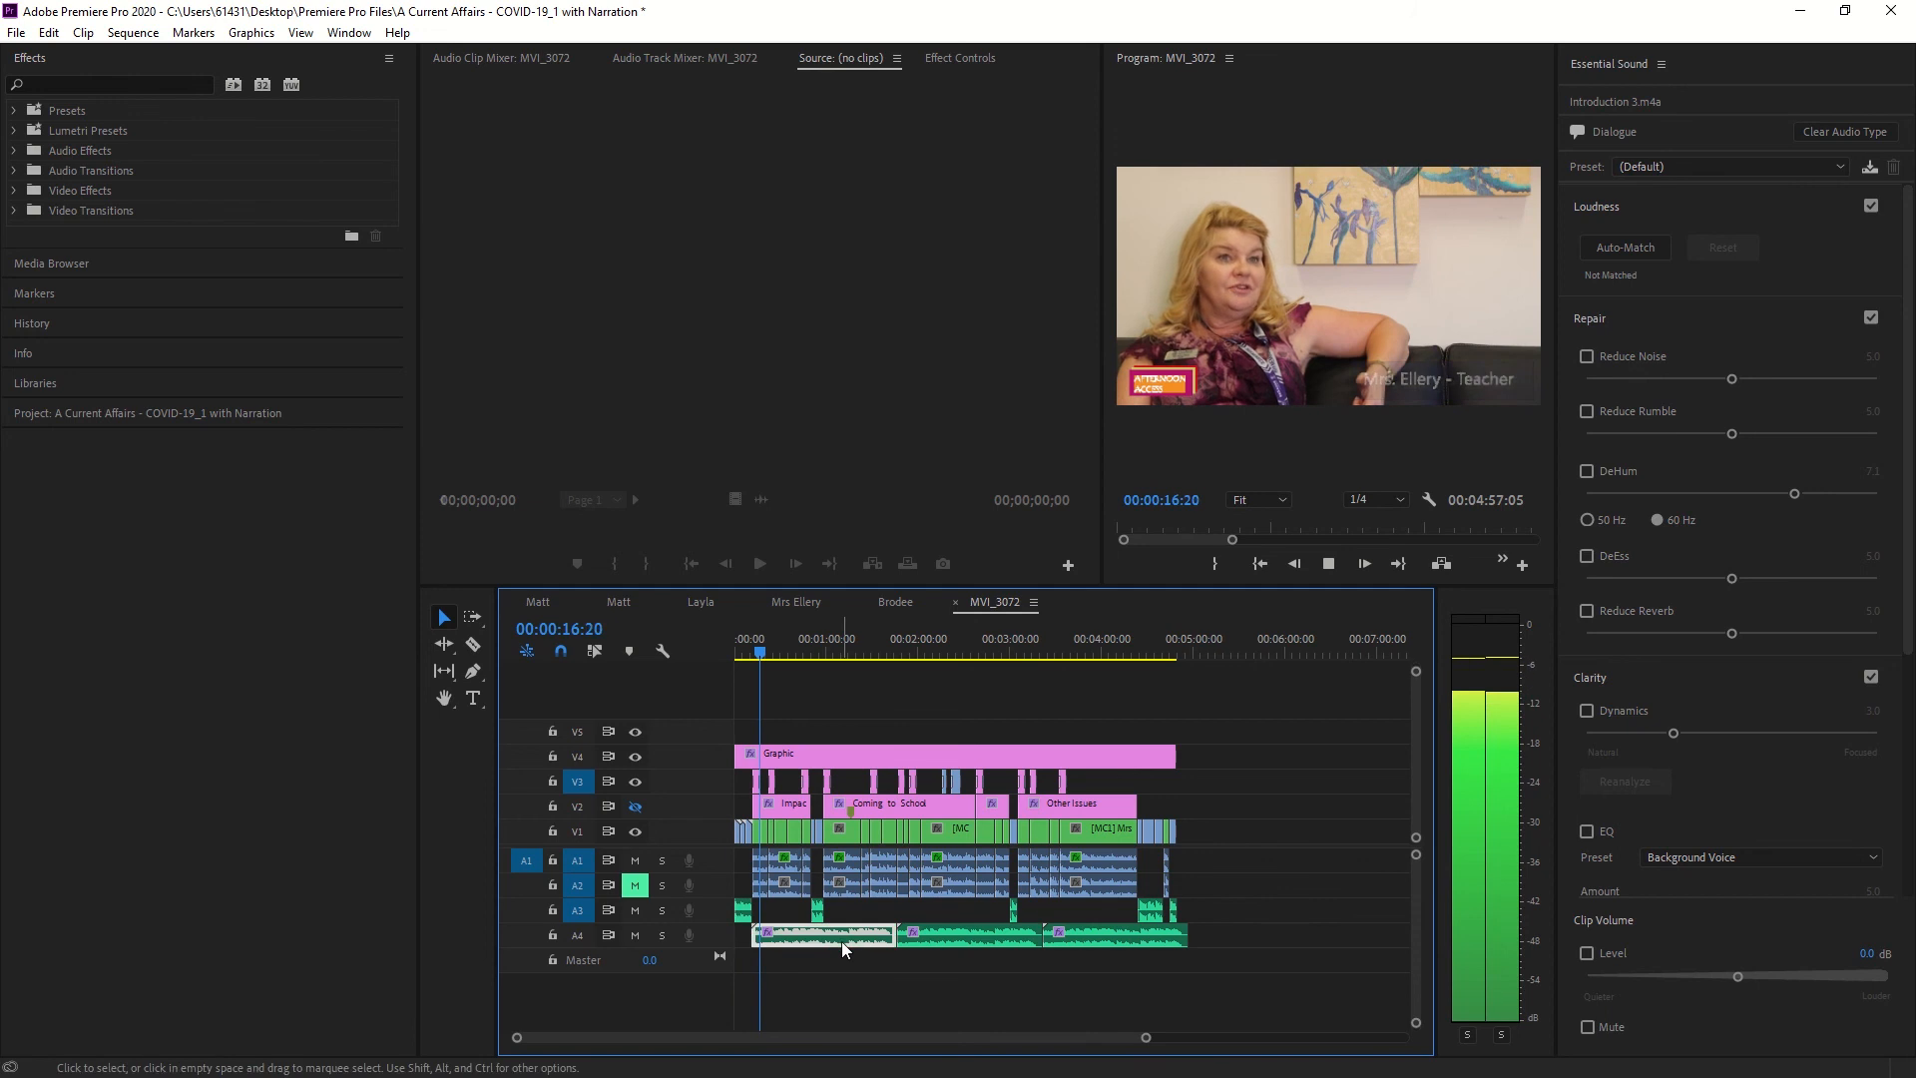
{"action": "left_click", "coordinate": [1769, 976]}
{"action": "left_click_drag", "start_coordinate": [1766, 976], "coordinate": [1756, 974]}
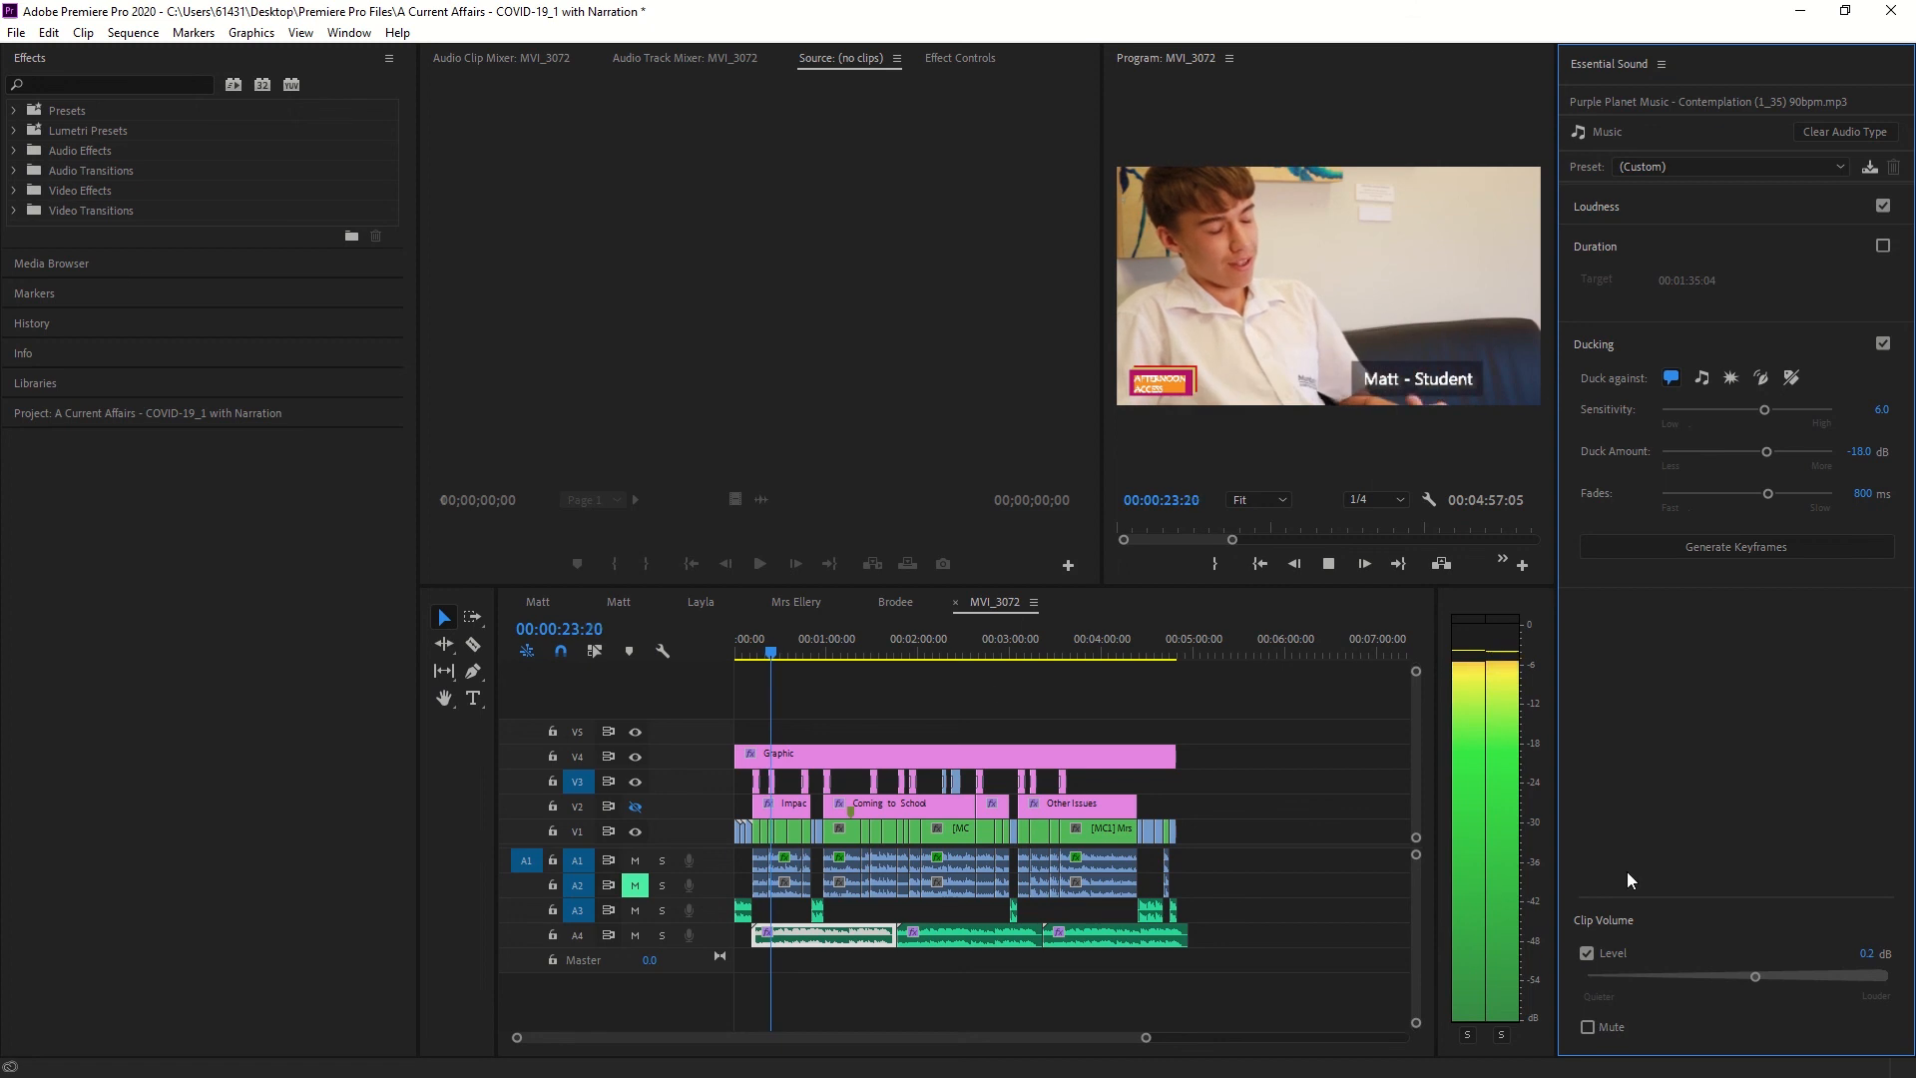
Stop playback near 00:02:17 and set the volume level of the second and third A4 music clips to 0.2 dB.
{"action": "left_click", "coordinate": [948, 639]}
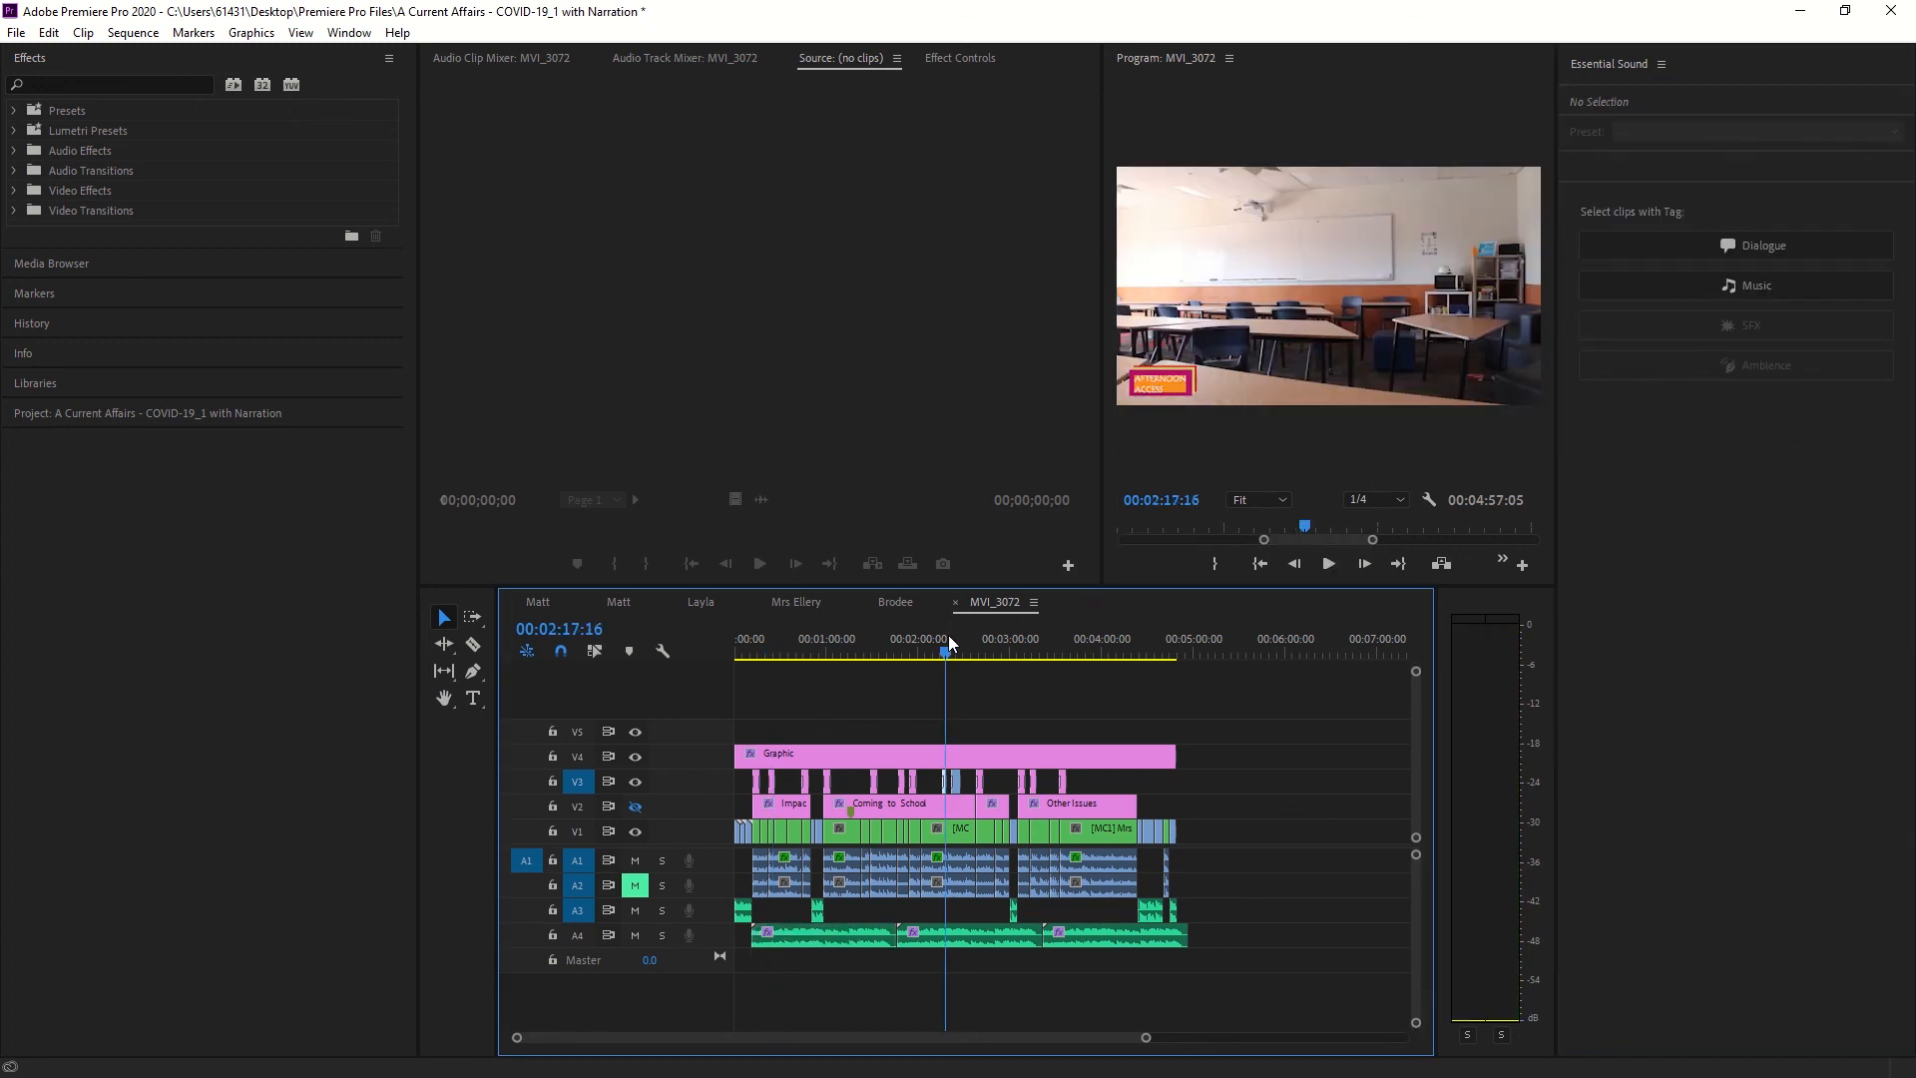
{"action": "left_click", "coordinate": [963, 935]}
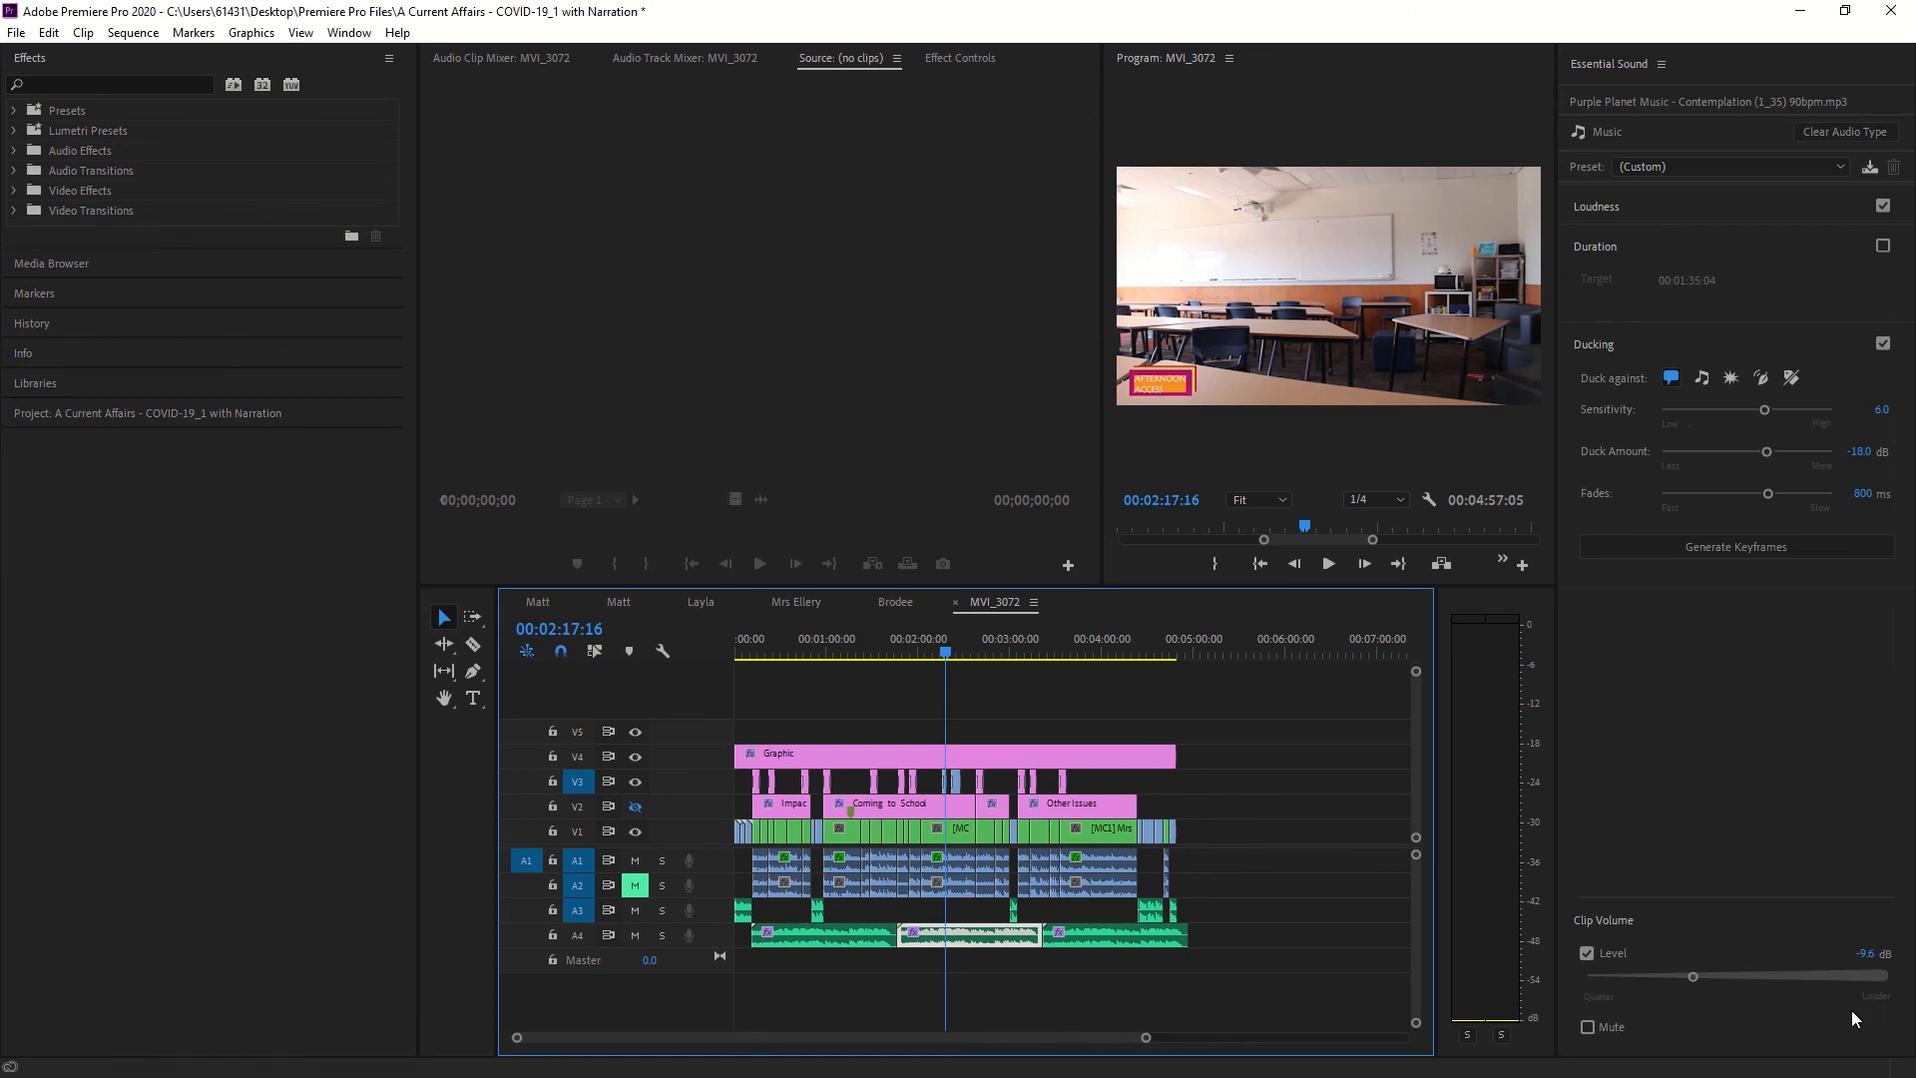
{"action": "left_click_drag", "start_coordinate": [1780, 977], "coordinate": [1757, 976]}
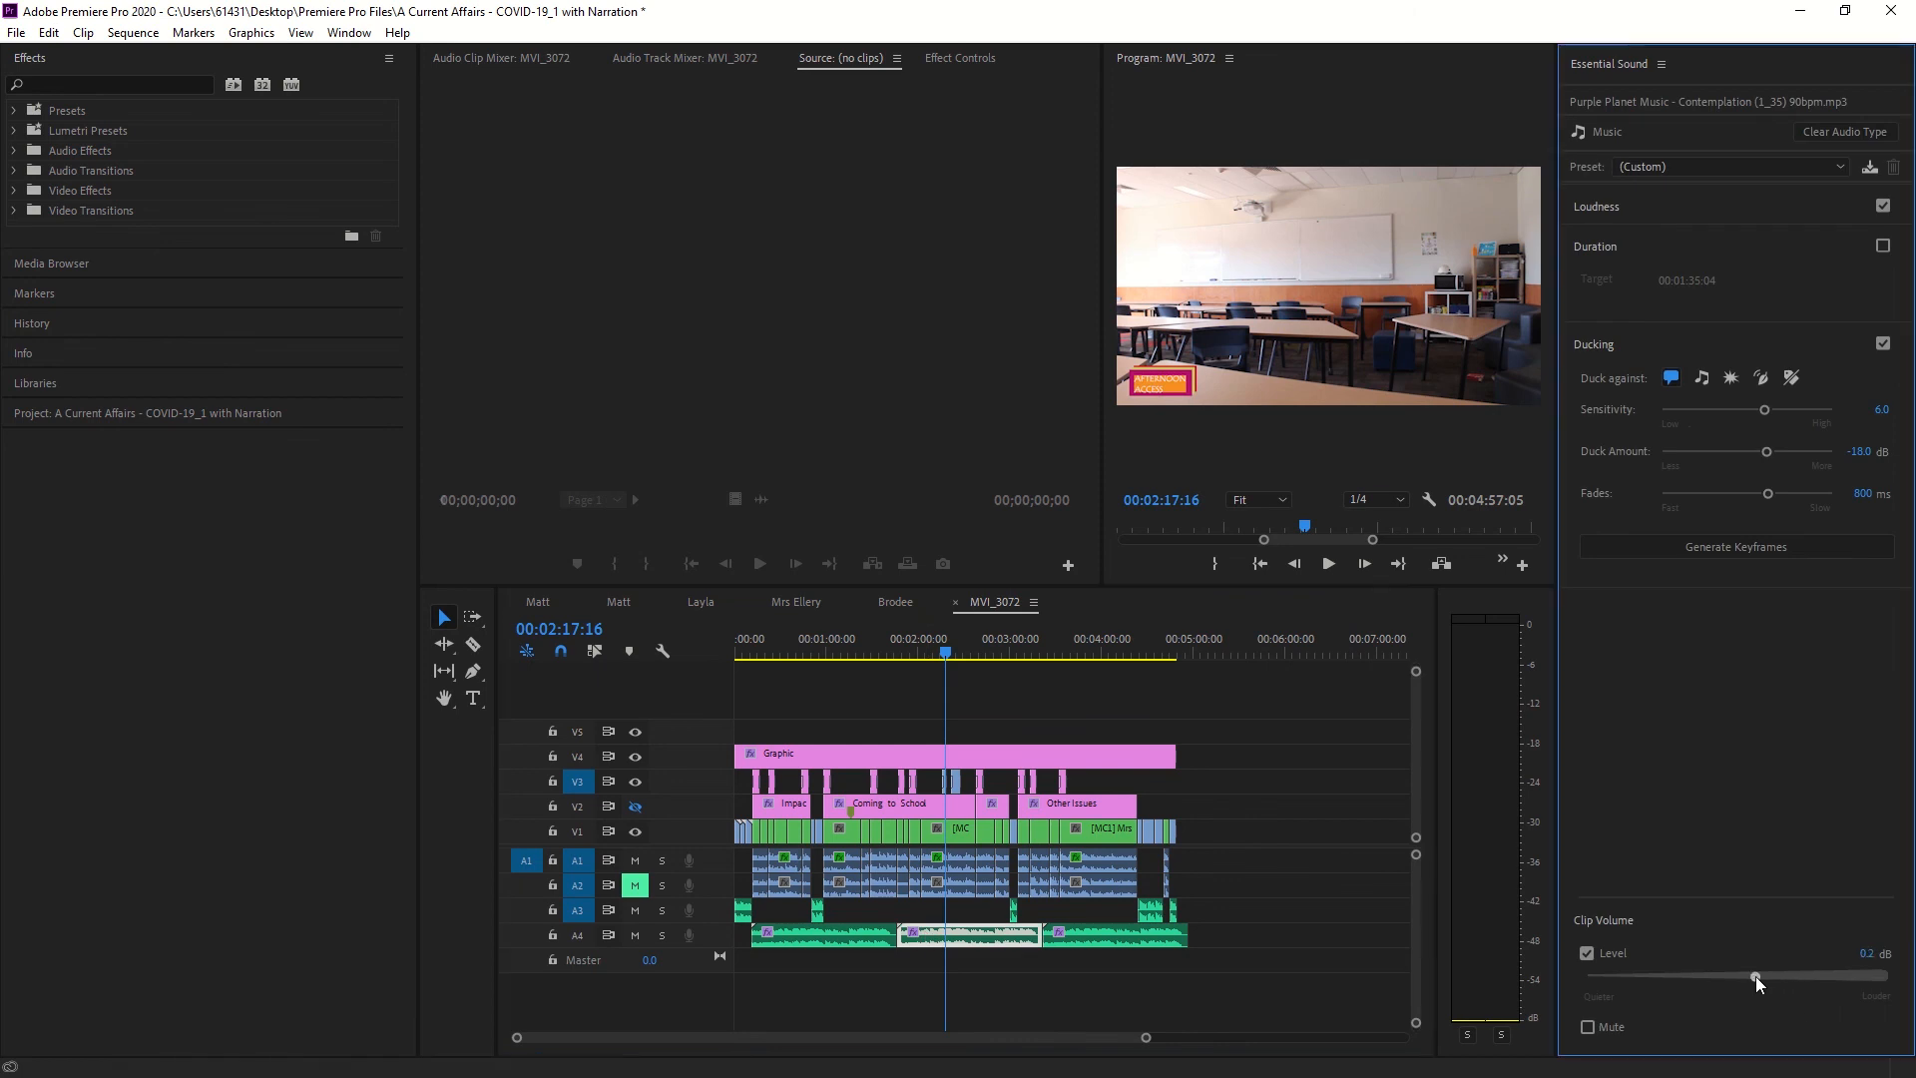
{"action": "left_click", "coordinate": [1098, 936]}
{"action": "left_click_drag", "start_coordinate": [1751, 973], "coordinate": [1758, 976]}
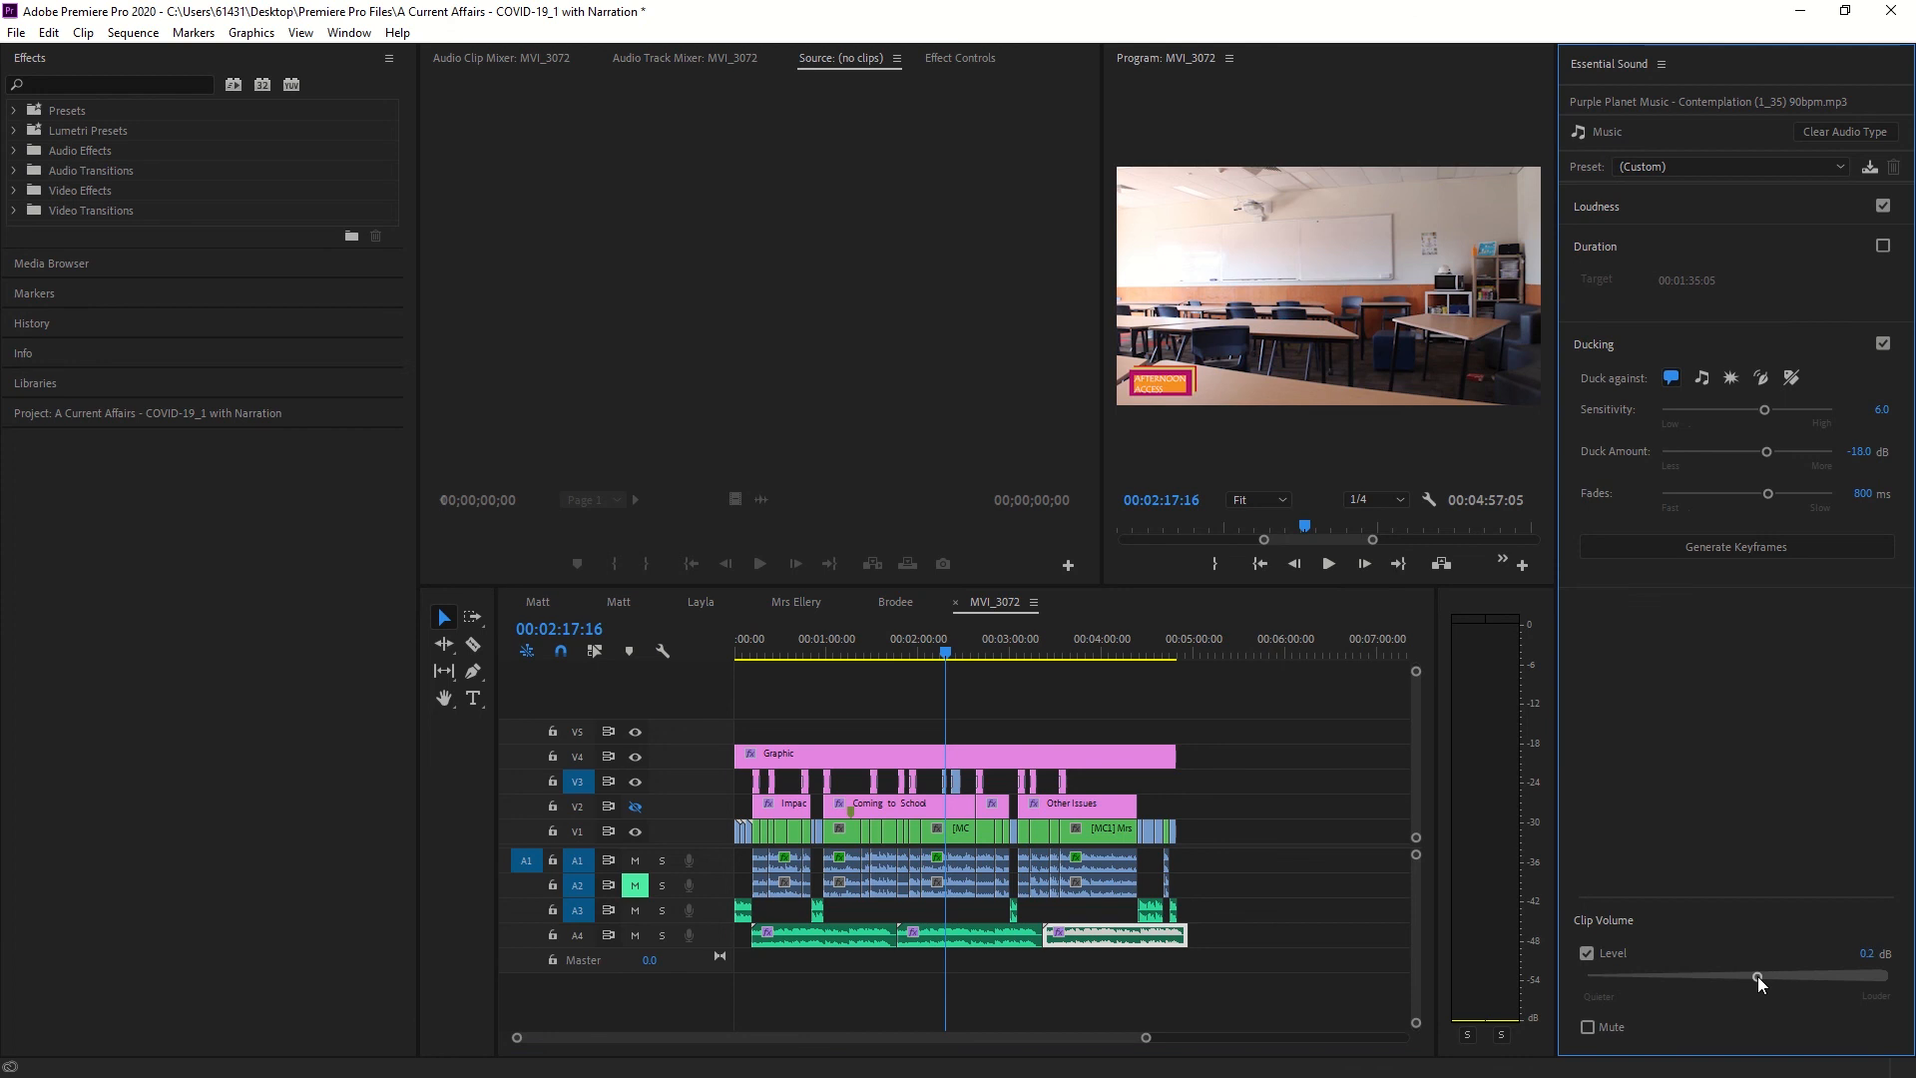
{"action": "left_click", "coordinate": [1233, 964]}
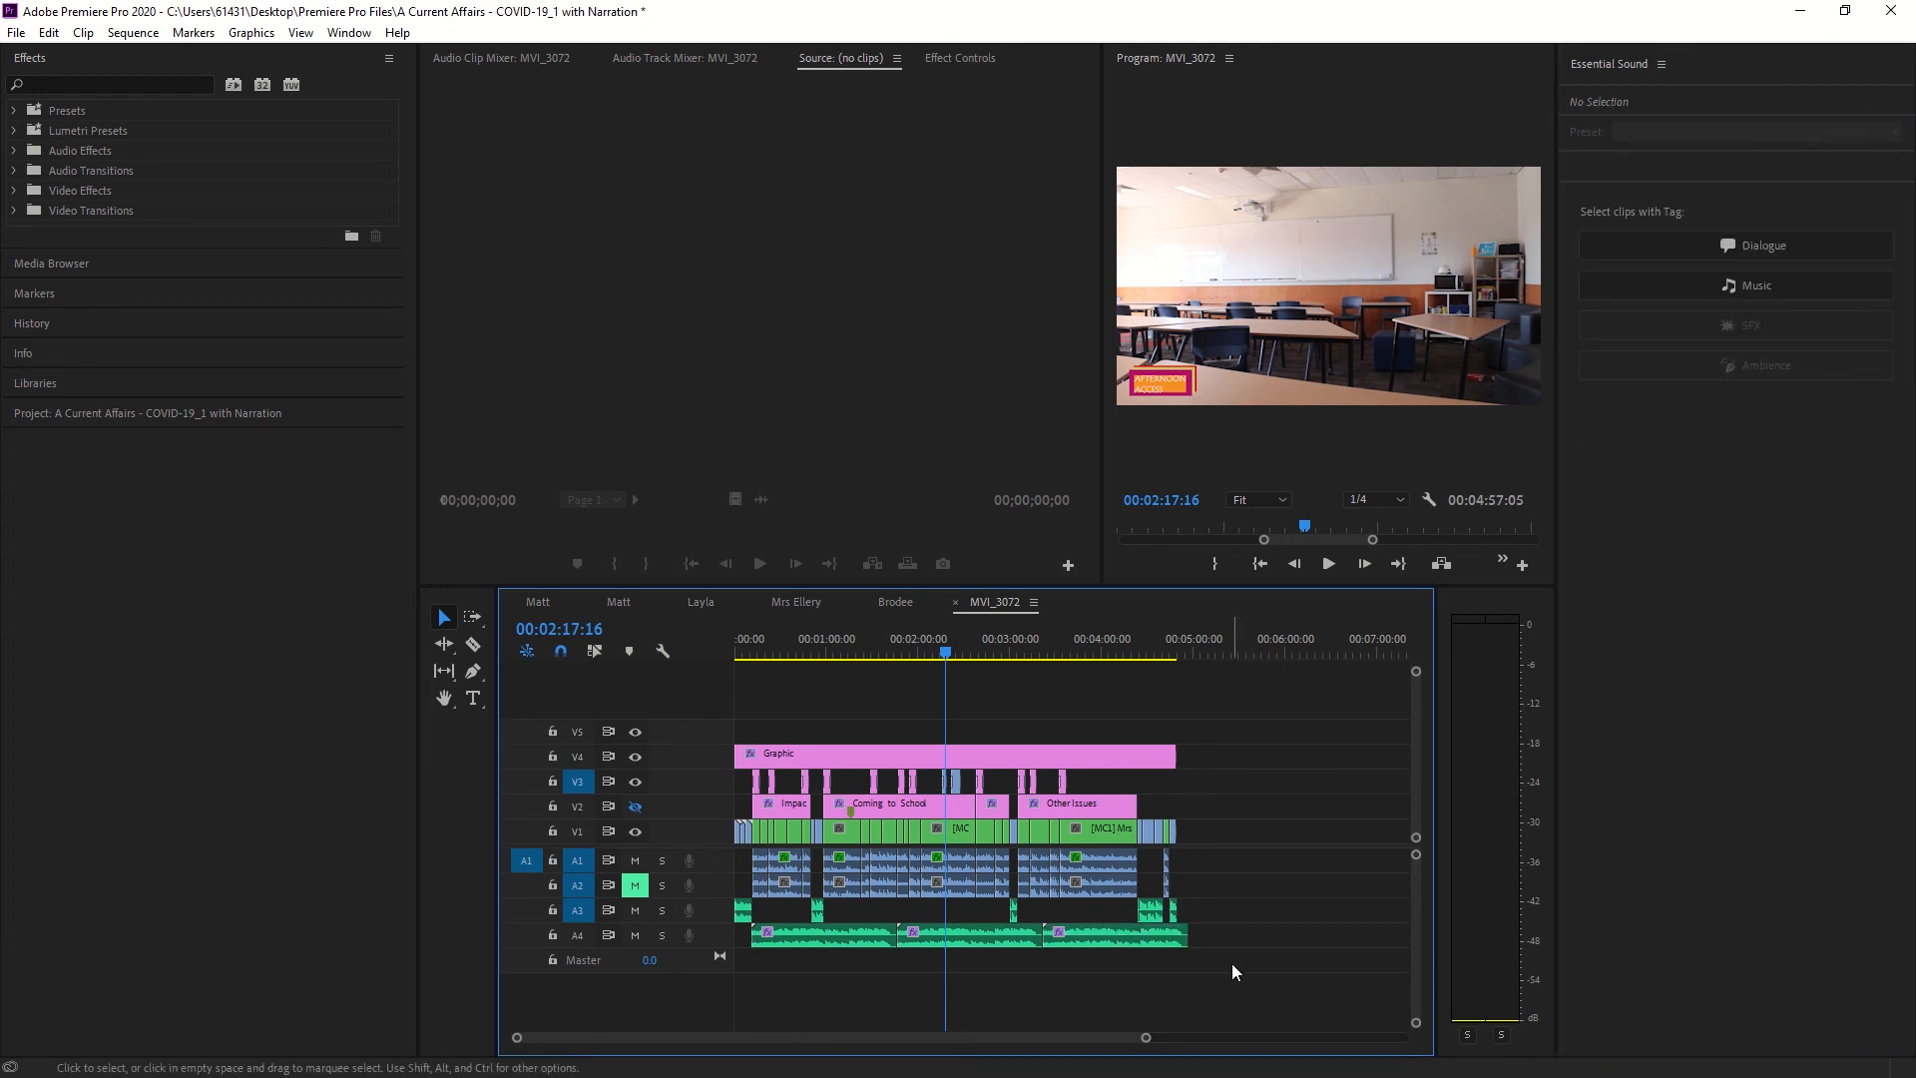